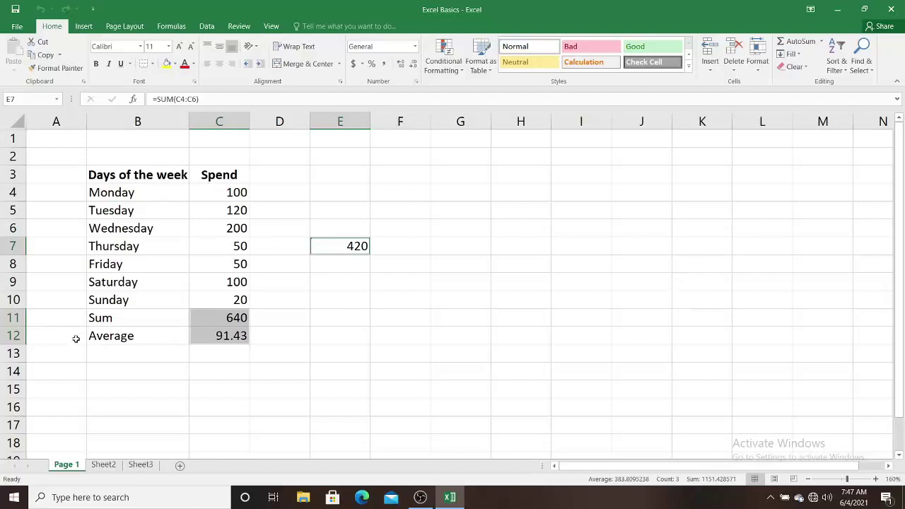
# Switch to Sheet2 and type 'Mark Analysis' as its new tab name
pyautogui.click(105, 466)
pyautogui.rightClick(110, 467)
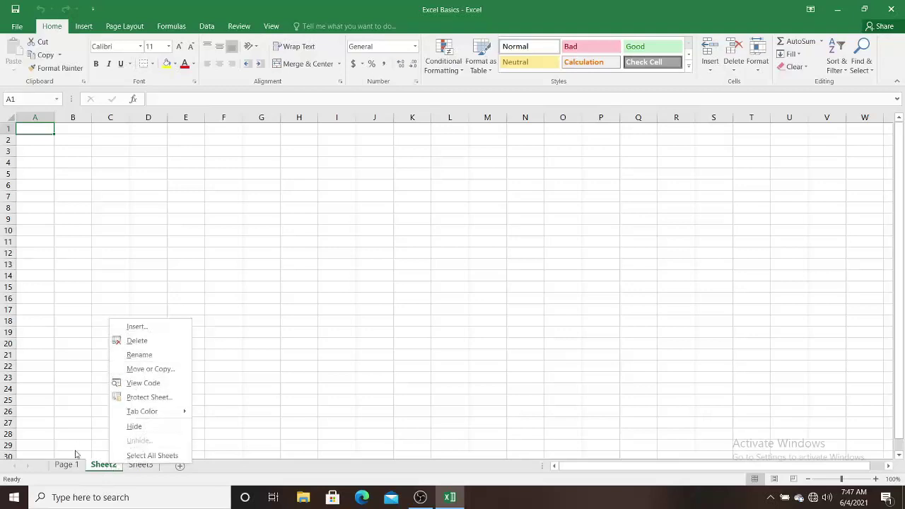
pyautogui.click(106, 470)
pyautogui.doubleClick(109, 466)
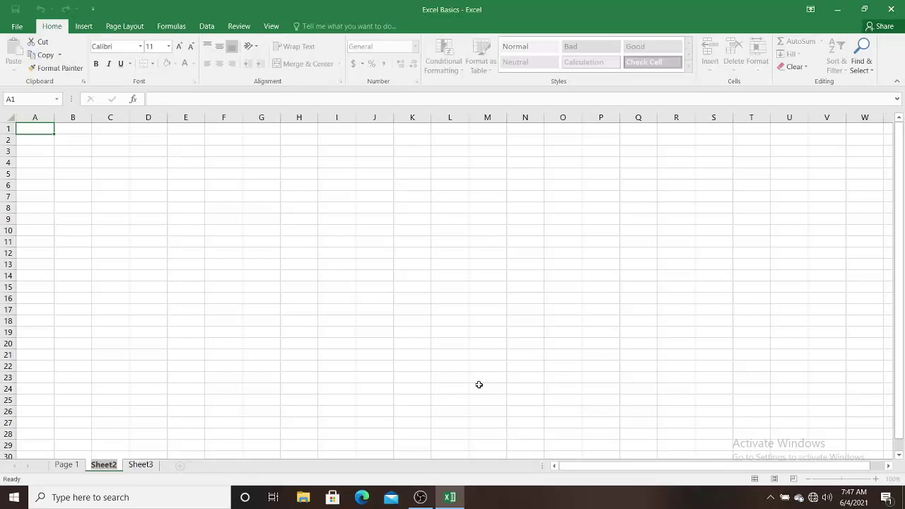
pyautogui.write('Mark')
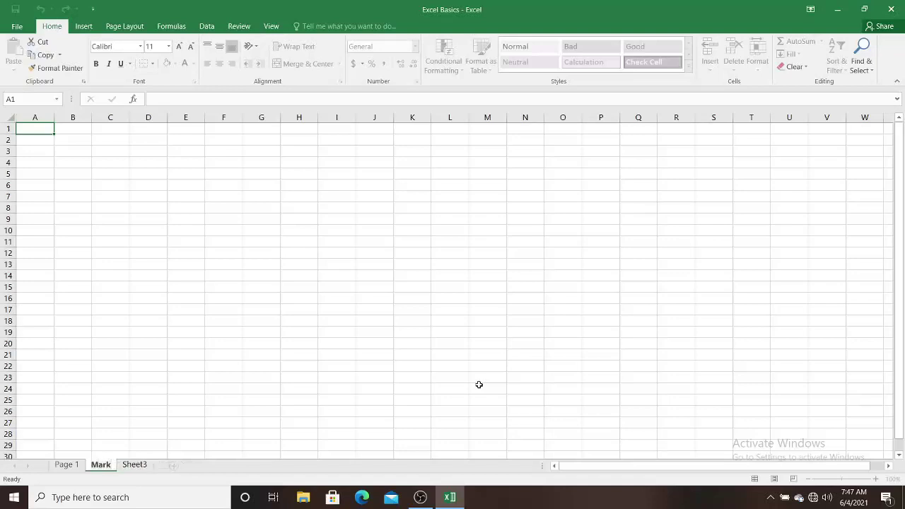
pyautogui.write(' Anal')
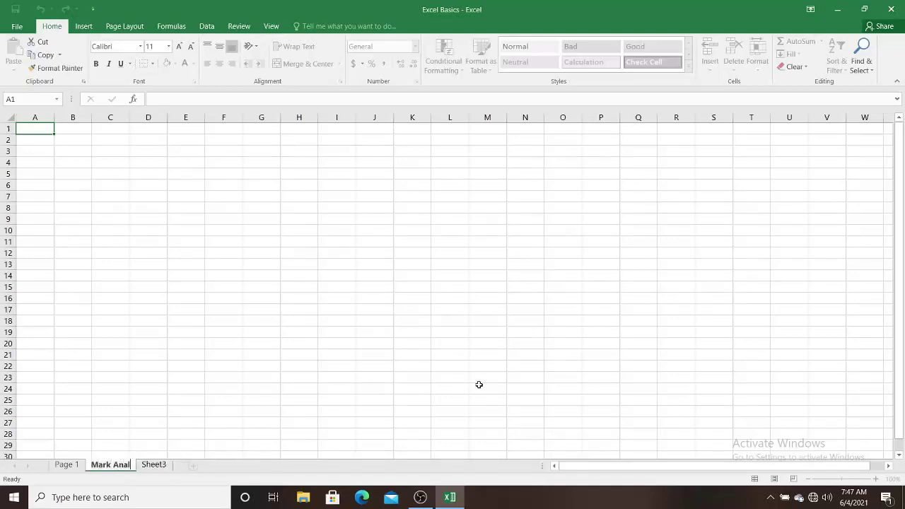
pyautogui.write('ysis')
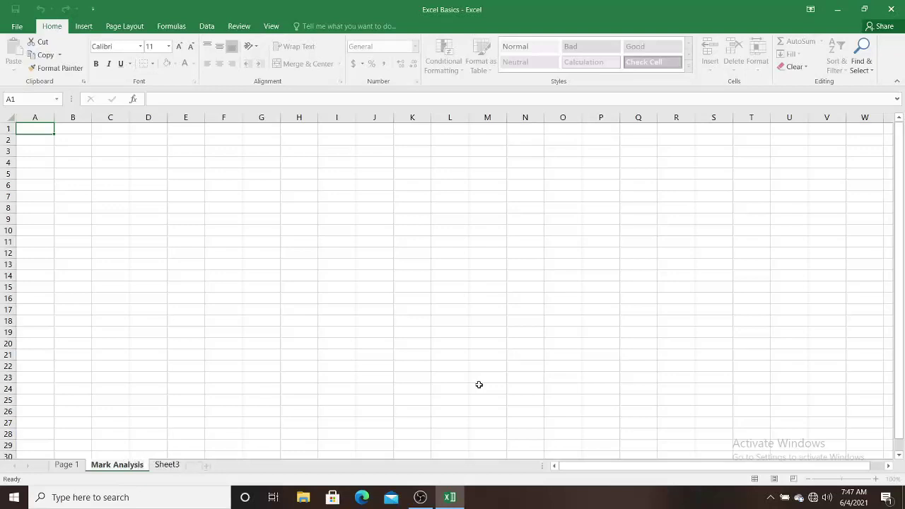
# Enter 'Sl. No' in A4 and fit column A to it
pyautogui.click(457, 375)
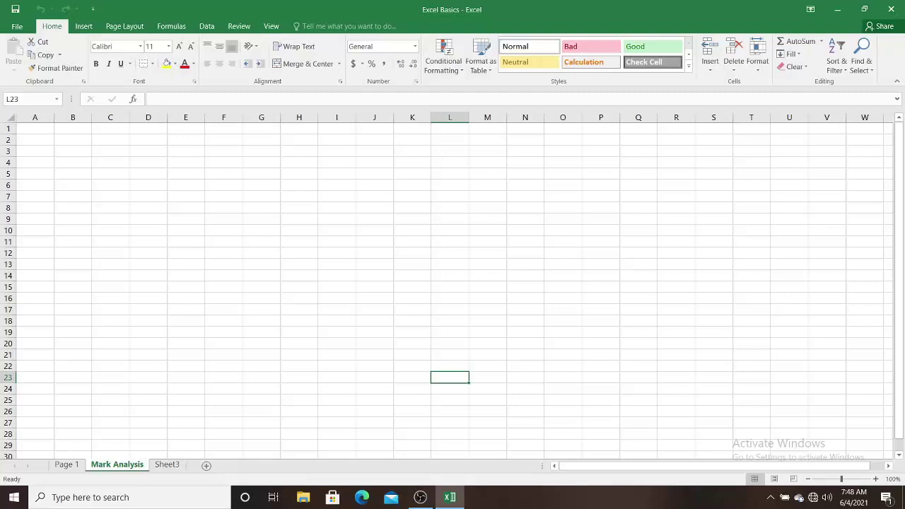
pyautogui.click(36, 163)
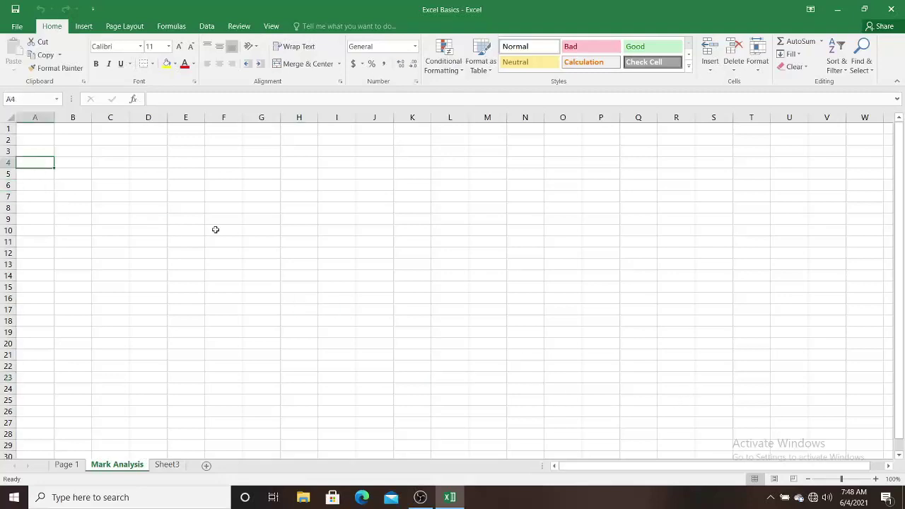
pyautogui.write('Sl. N')
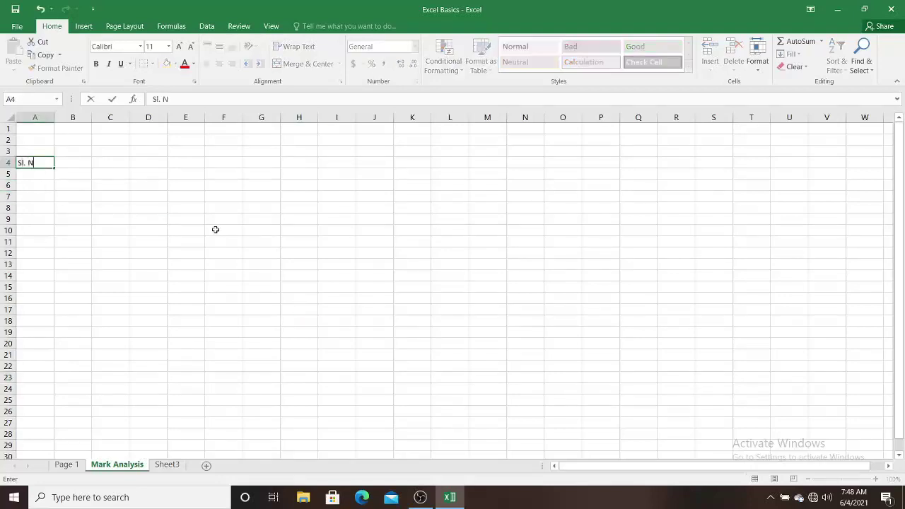
pyautogui.write('o')
pyautogui.press('Tab')
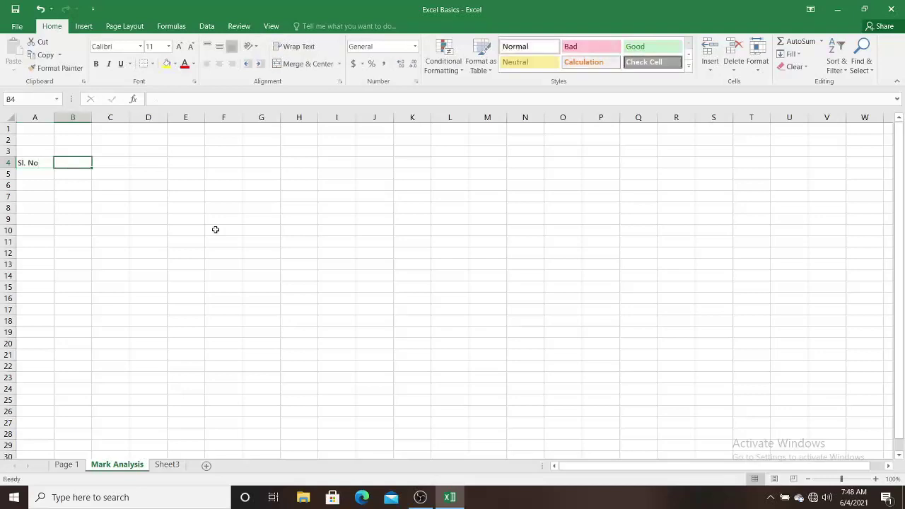
pyautogui.doubleClick(53, 116)
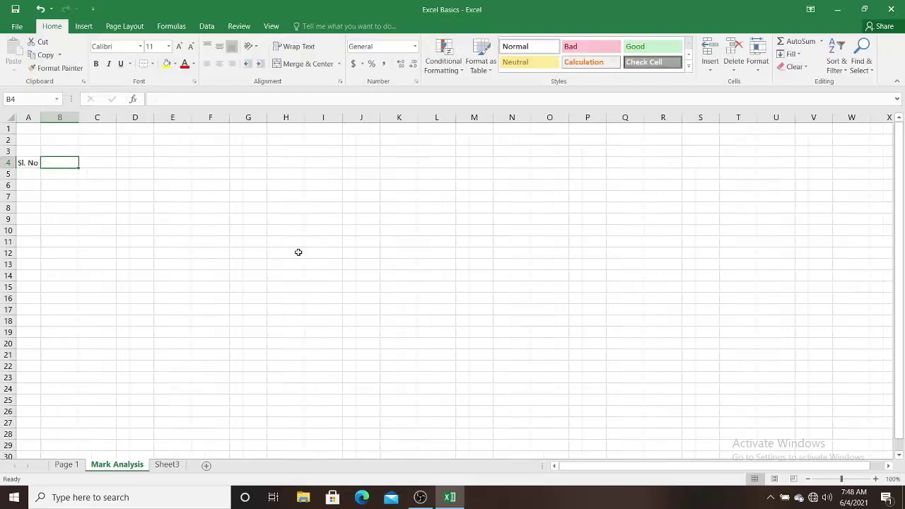
# Enter 'Name of the Student' in B4 and AutoFit column B to the header
pyautogui.write('Name of')
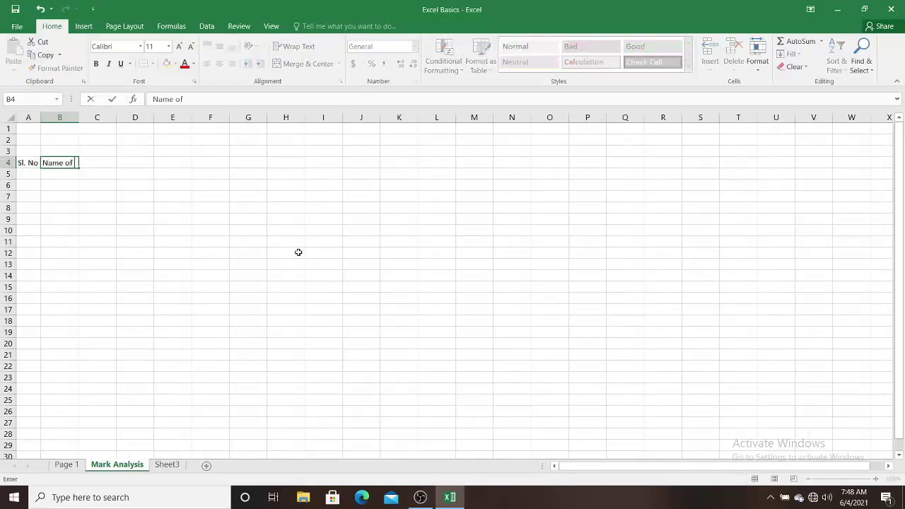
pyautogui.write(' the Stud')
pyautogui.write('ent')
pyautogui.click(218, 284)
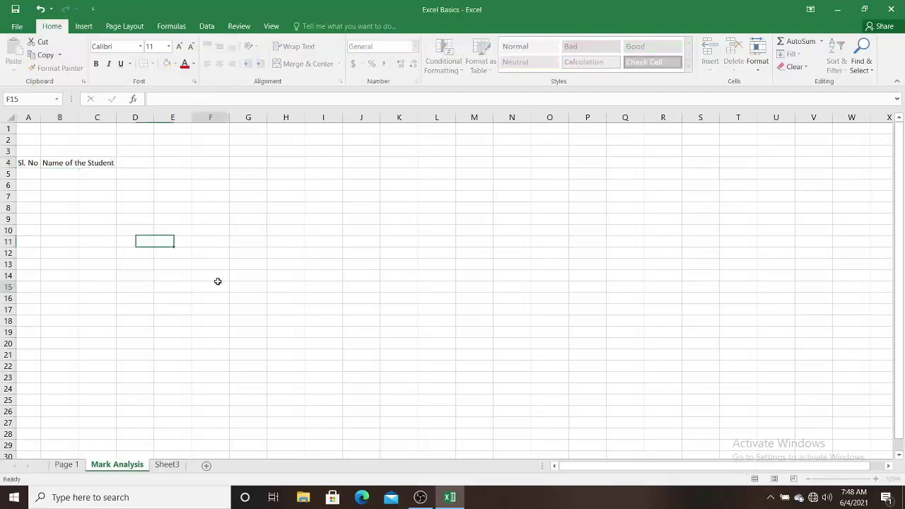
pyautogui.doubleClick(78, 117)
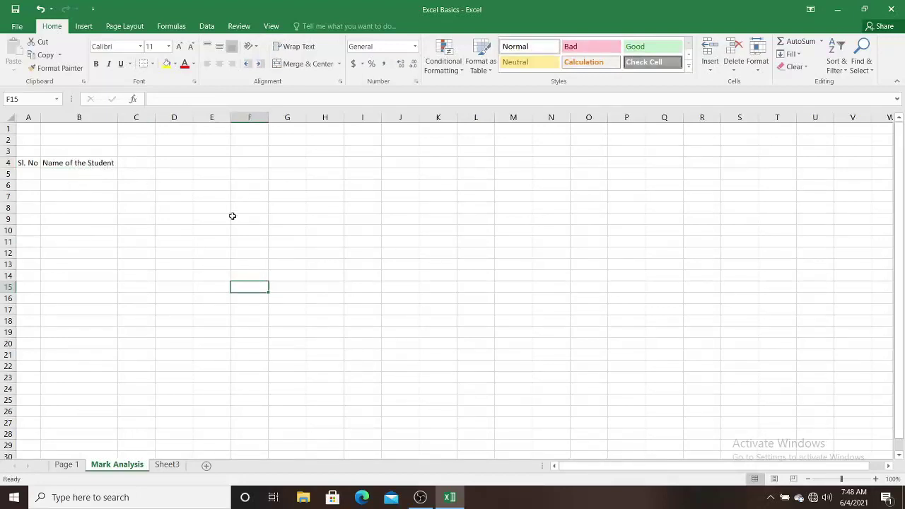
pyautogui.hotkey('ctrl', 'z')
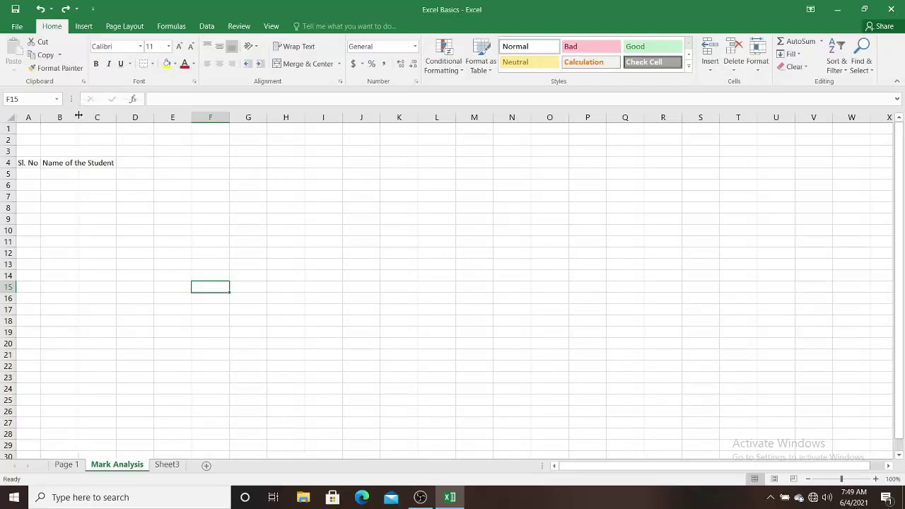
pyautogui.doubleClick(79, 115)
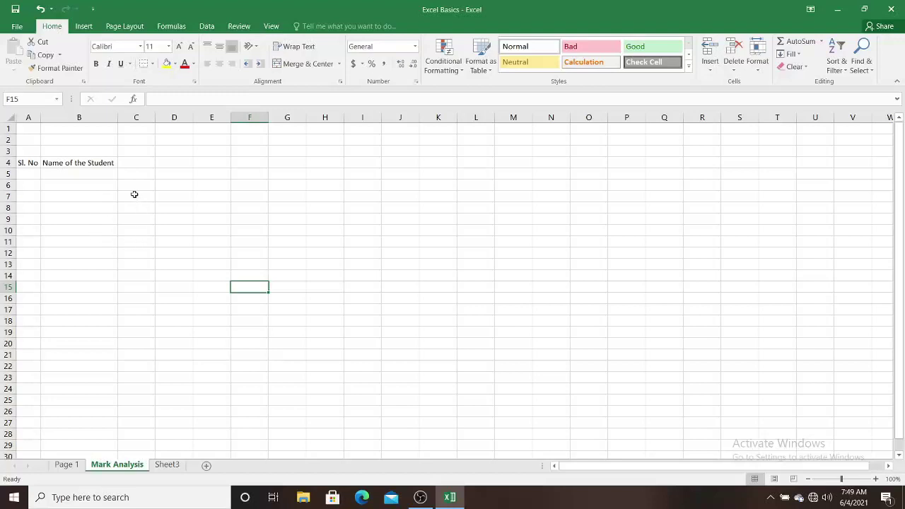
# Type the headers Test 1, Test 2 and Test 3 into C4:E4
pyautogui.click(142, 162)
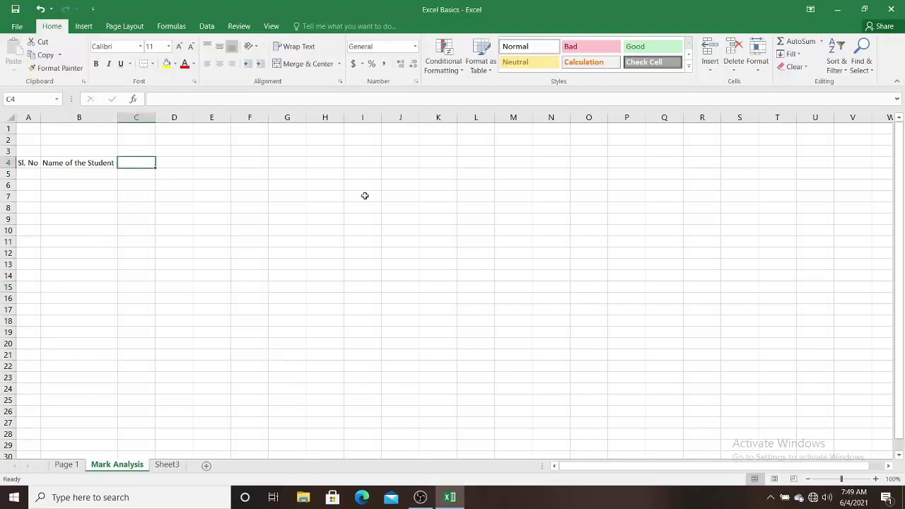
pyautogui.write('T')
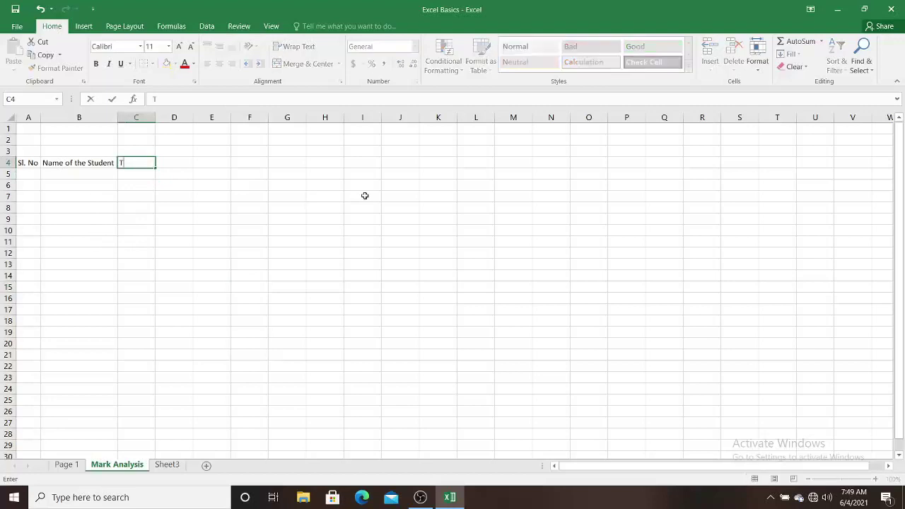
pyautogui.write('est 1')
pyautogui.press('Tab')
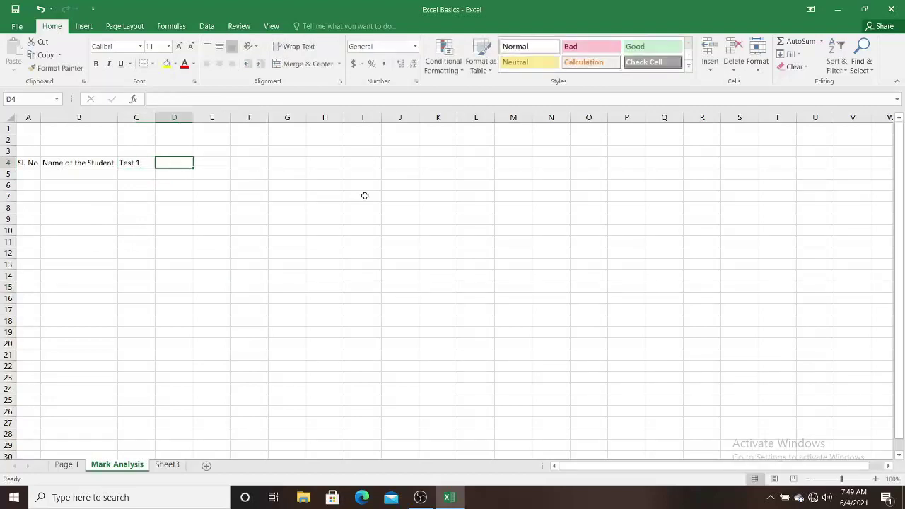
pyautogui.write('Test ')
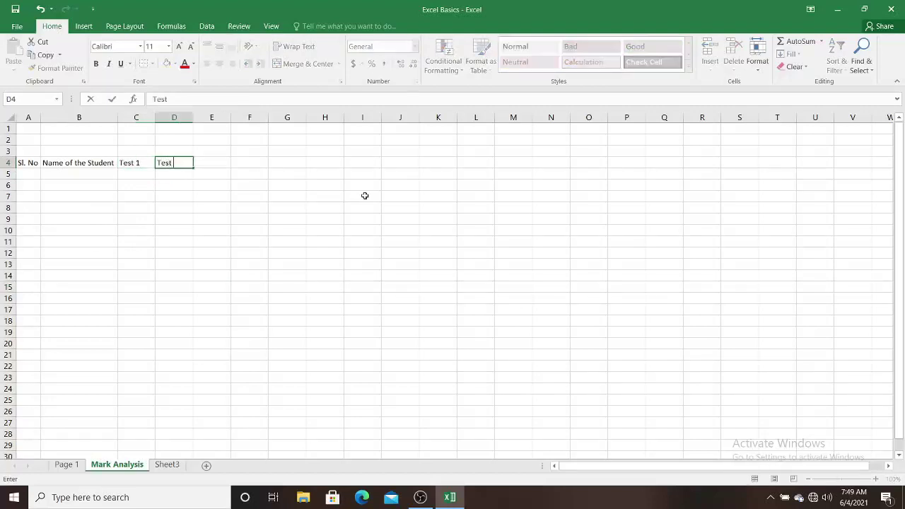
pyautogui.write('2')
pyautogui.press('Tab')
pyautogui.write('Tes')
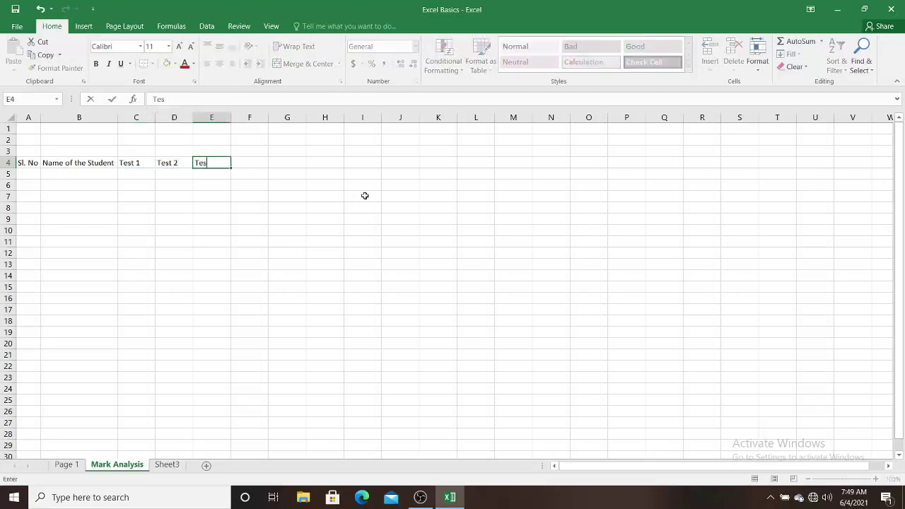
pyautogui.write('t 3')
pyautogui.press('Return')
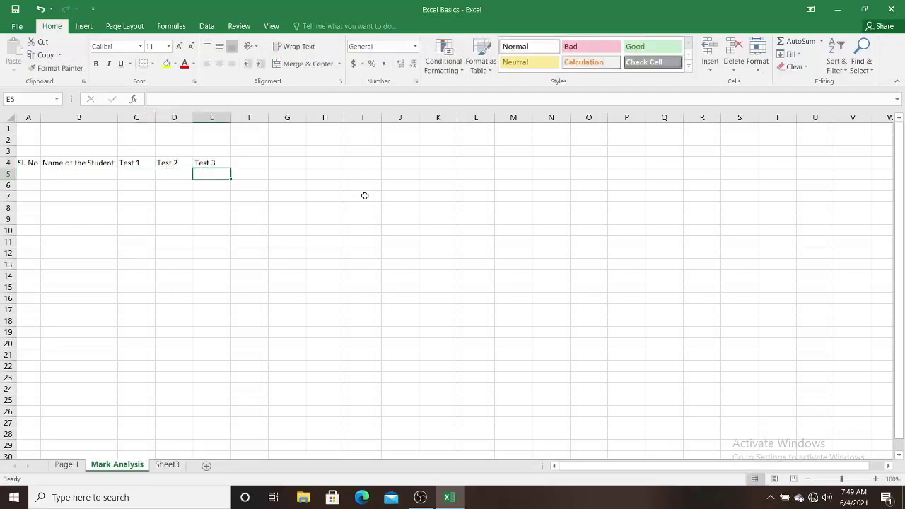
# Append the date 01.06.2021 to the Test 1 header and adjust column C's width
pyautogui.click(141, 162)
pyautogui.click(191, 99)
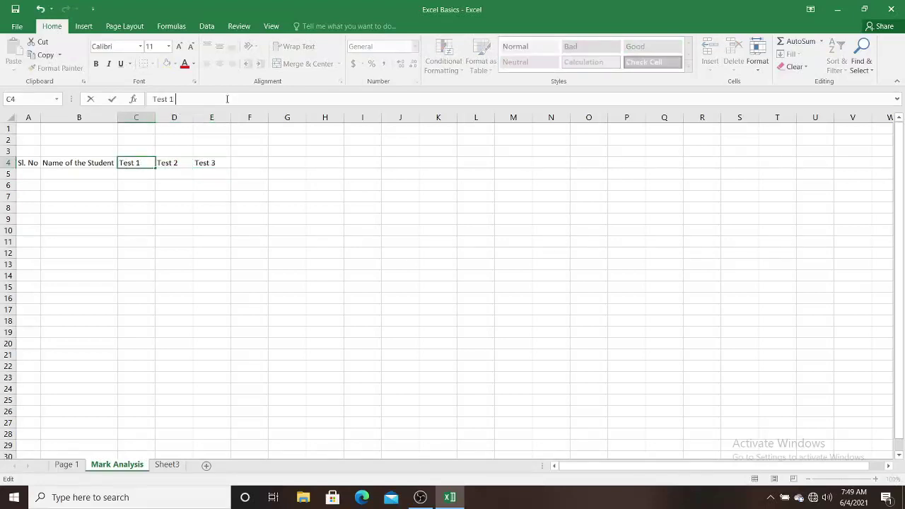
pyautogui.write('01.0')
pyautogui.write('6.2021')
pyautogui.press('Return')
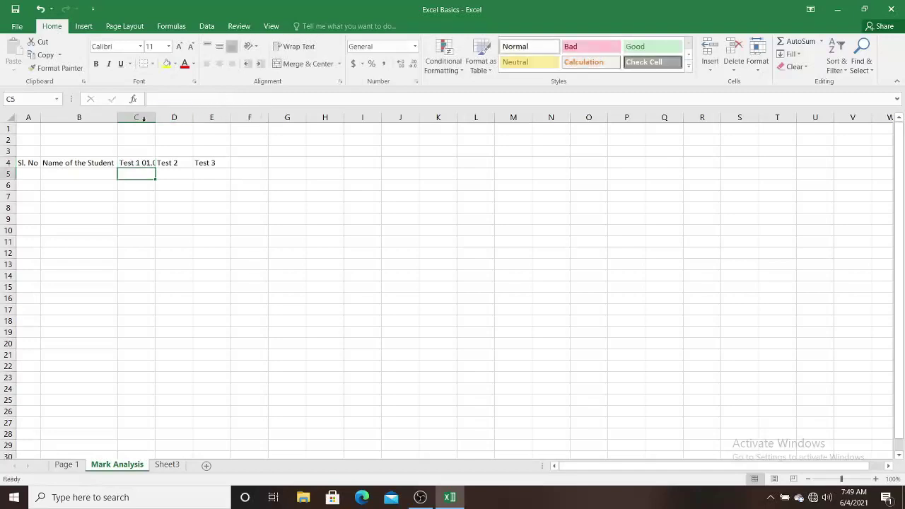
pyautogui.click(130, 164)
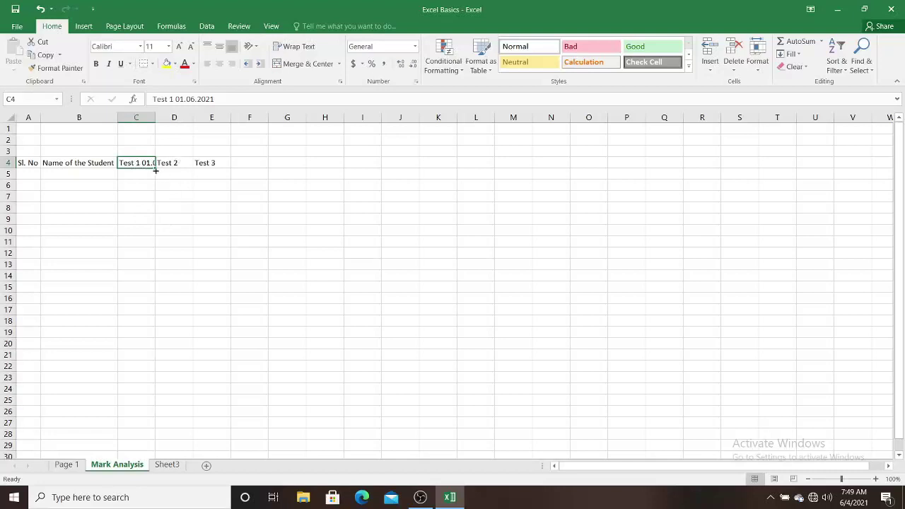
pyautogui.doubleClick(155, 116)
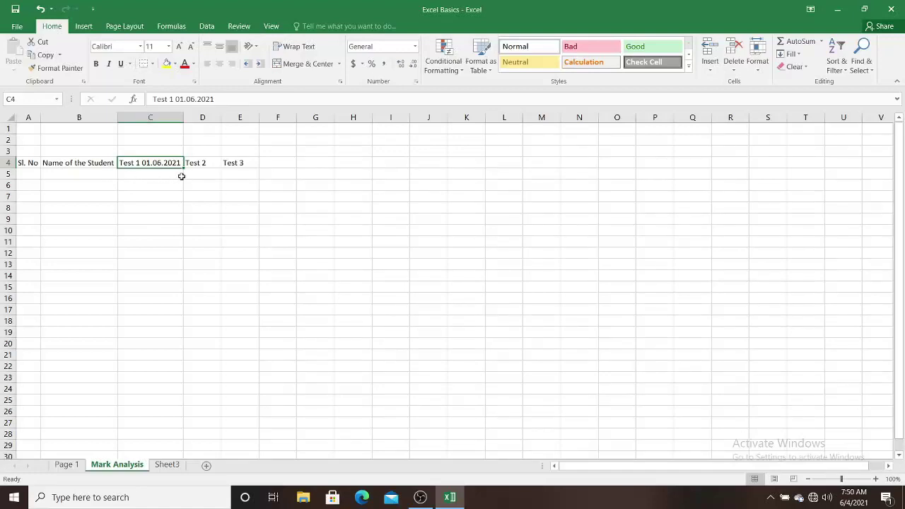
pyautogui.moveTo(182, 115); pyautogui.dragTo(148, 115)
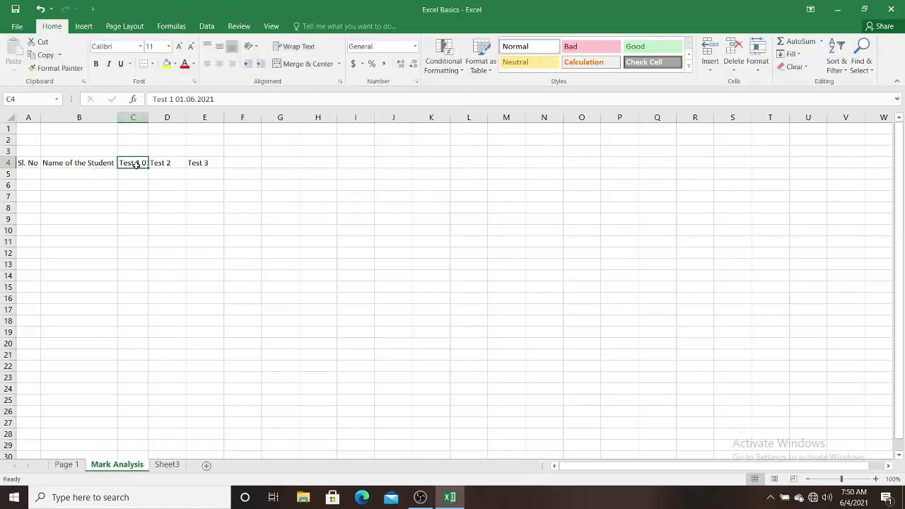
# Wrap the Test 1 header in C4, widen column C, and centre it both ways
pyautogui.click(293, 46)
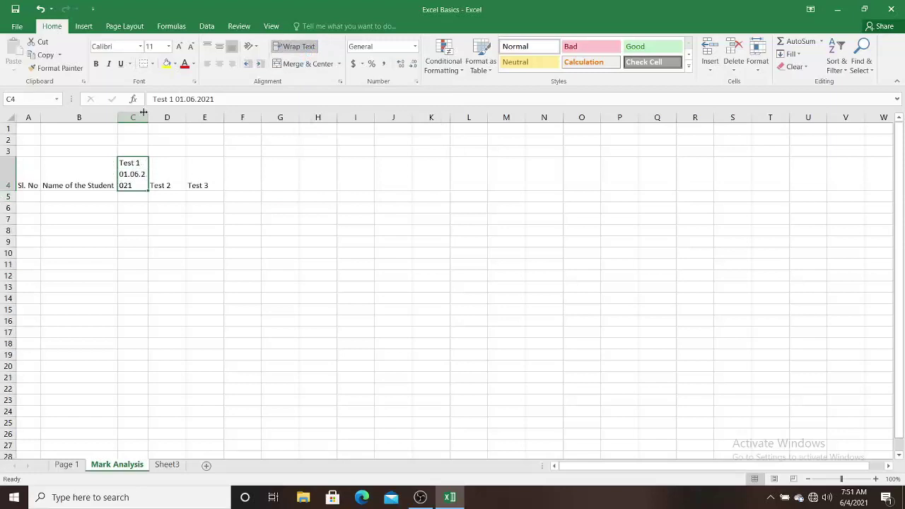
pyautogui.moveTo(149, 118); pyautogui.dragTo(163, 118)
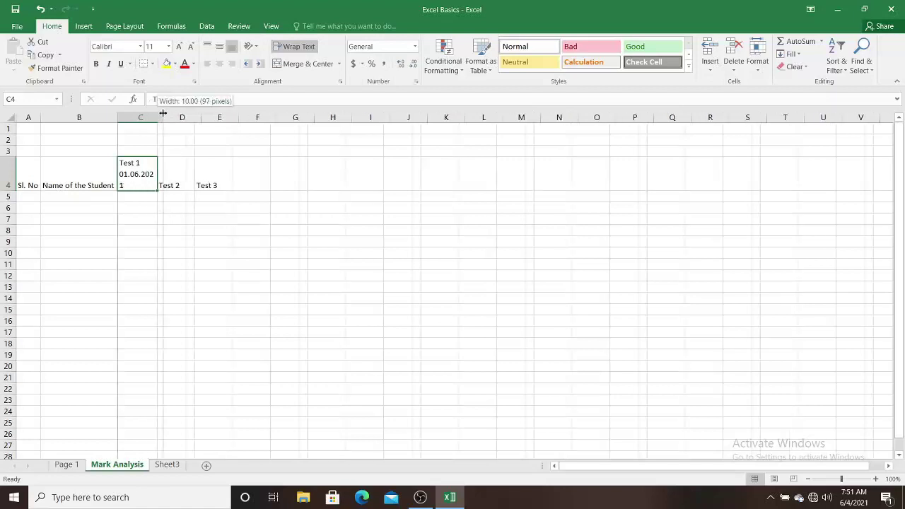
pyautogui.click(269, 232)
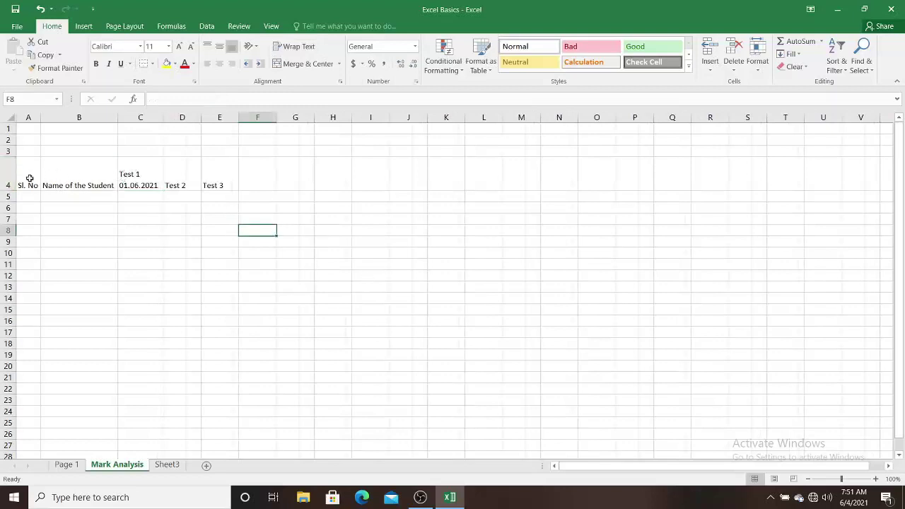
pyautogui.click(130, 177)
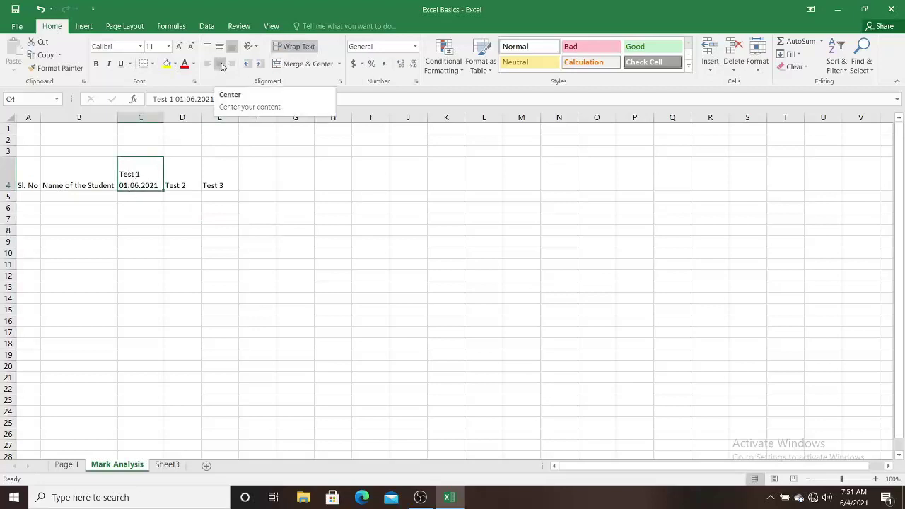
pyautogui.click(221, 66)
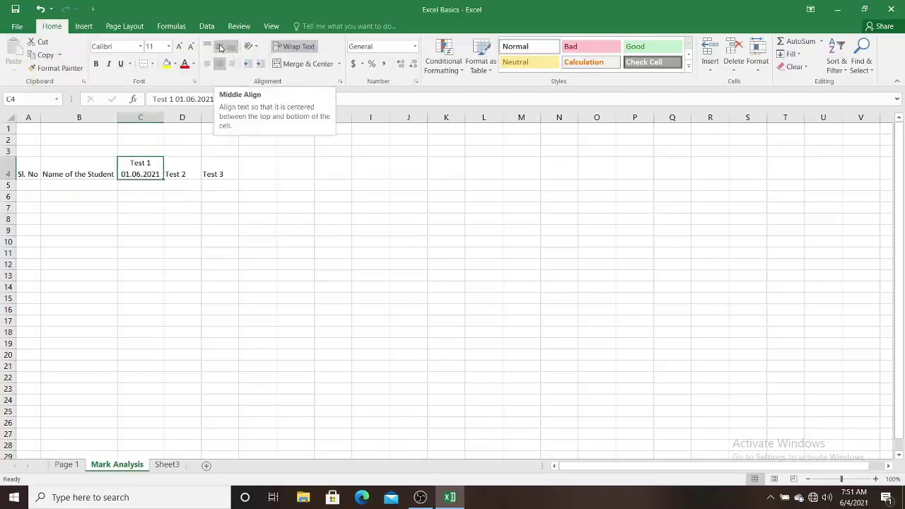
pyautogui.click(220, 48)
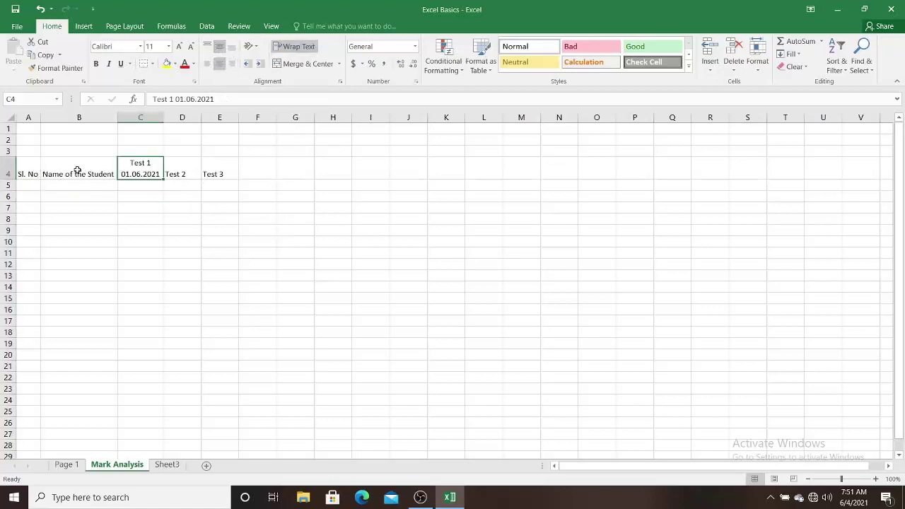
# Middle-align the Sl. No and Name of the Student headings in A4:B4
pyautogui.moveTo(30, 169); pyautogui.dragTo(67, 166)
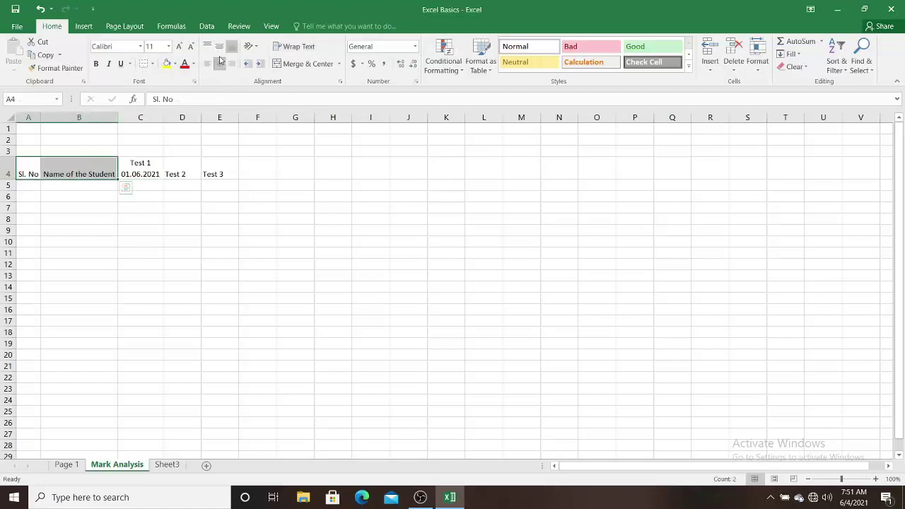
pyautogui.click(219, 46)
pyautogui.click(229, 231)
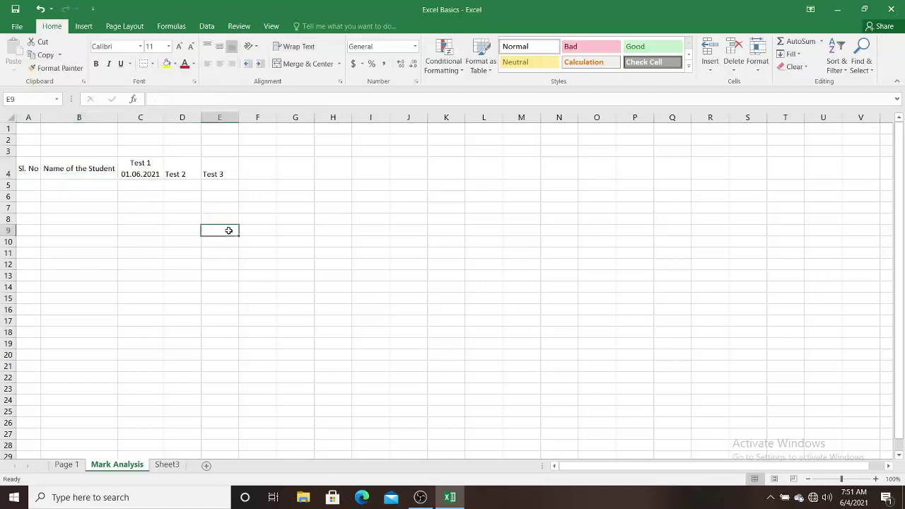
pyautogui.click(183, 171)
pyautogui.click(222, 171)
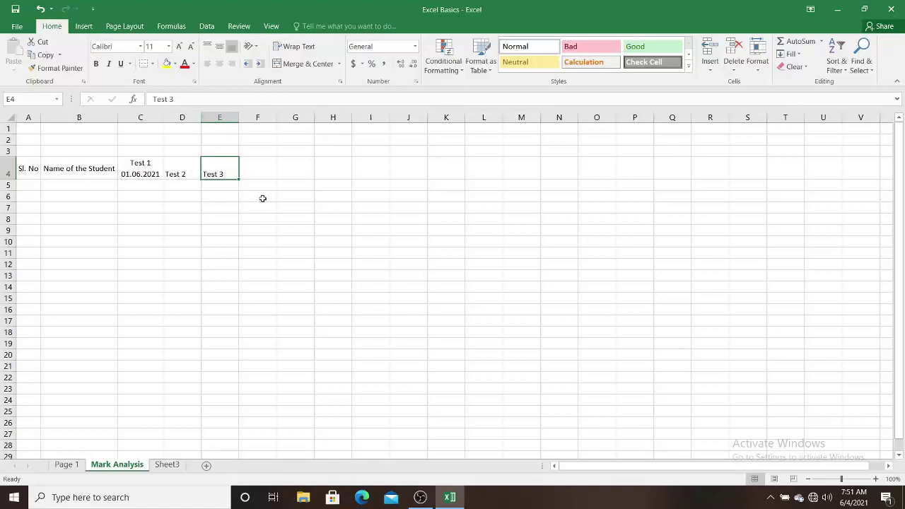
# Copy the Test 1 header from C4 into D4 and widen column D
pyautogui.click(147, 169)
pyautogui.hotkey('ctrl', 'c')
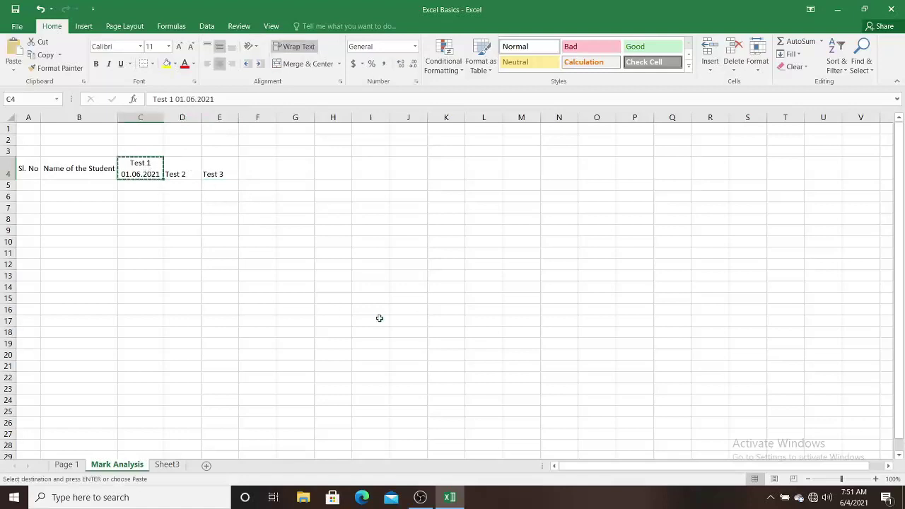
pyautogui.click(192, 178)
pyautogui.hotkey('ctrl', 'v')
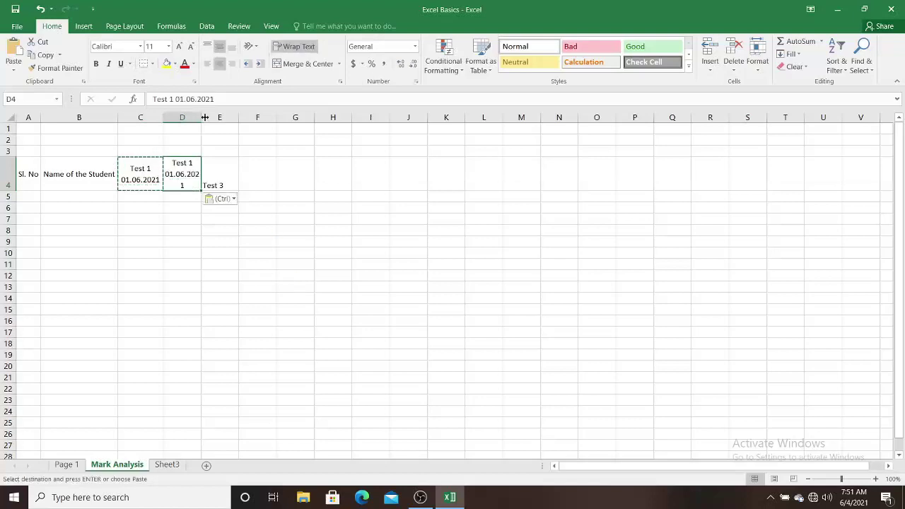
pyautogui.moveTo(201, 116); pyautogui.dragTo(208, 116)
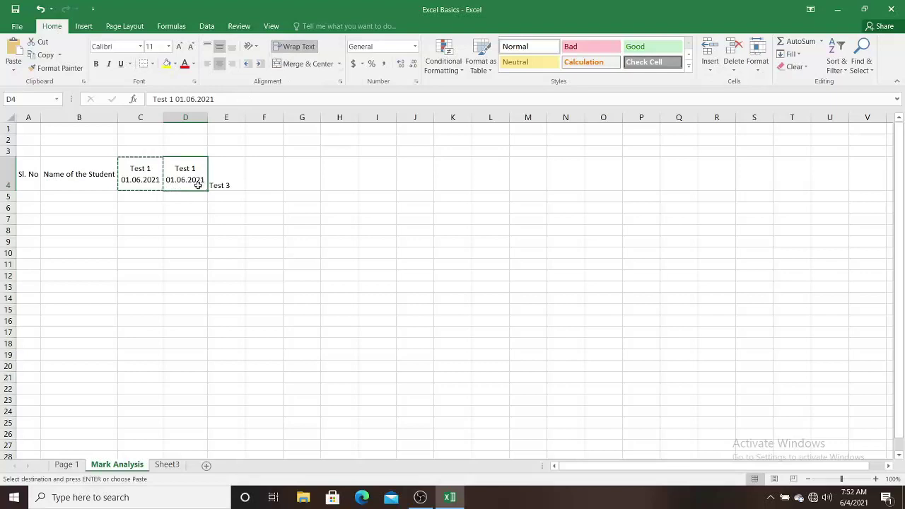
# Edit the D4 header to read 'Test 2 02.06.2021'
pyautogui.click(170, 98)
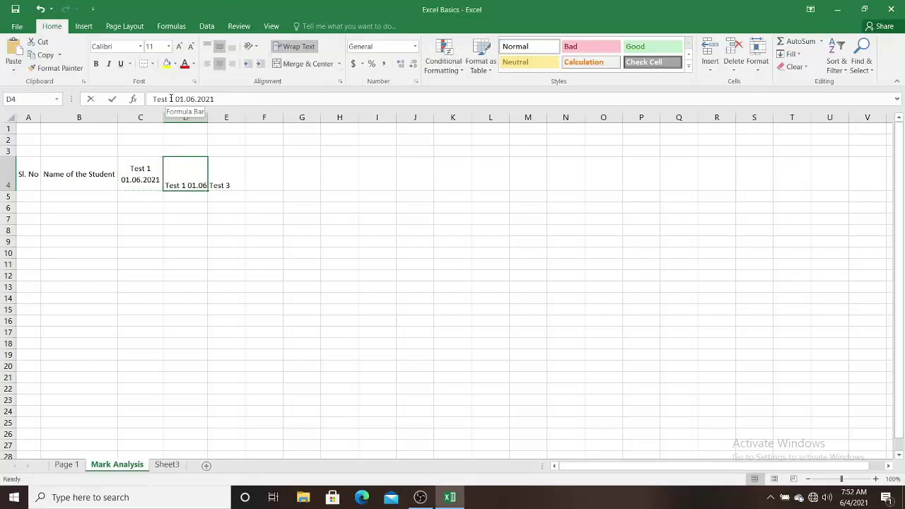
pyautogui.click(171, 98)
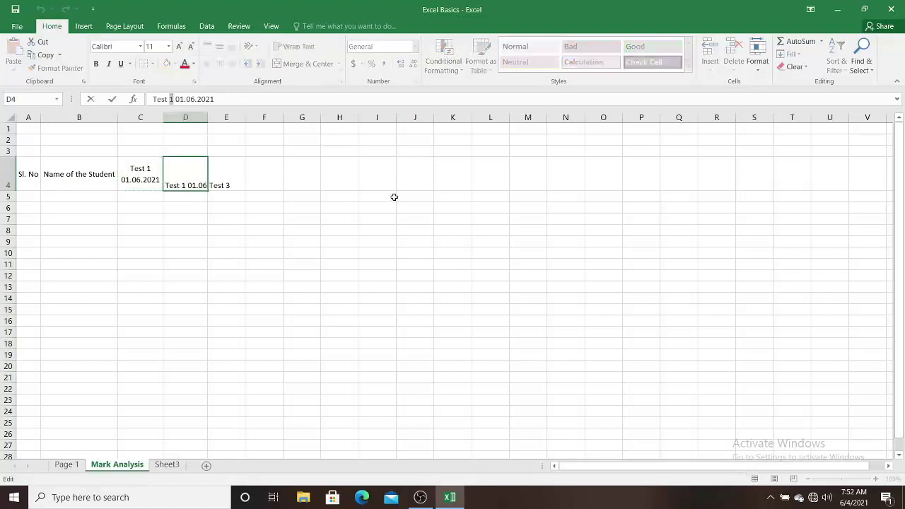
pyautogui.press('BackSpace')
pyautogui.write('2')
pyautogui.click(182, 99)
pyautogui.press('Delete')
pyautogui.write('2')
pyautogui.press('Return')
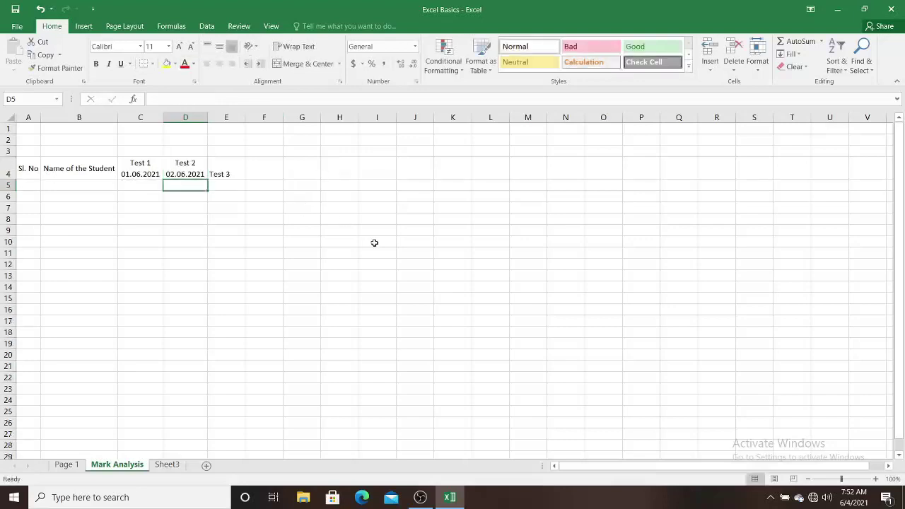
# Copy the Test 2 header into E4 and widen column E
pyautogui.click(184, 170)
pyautogui.hotkey('ctrl', 'c')
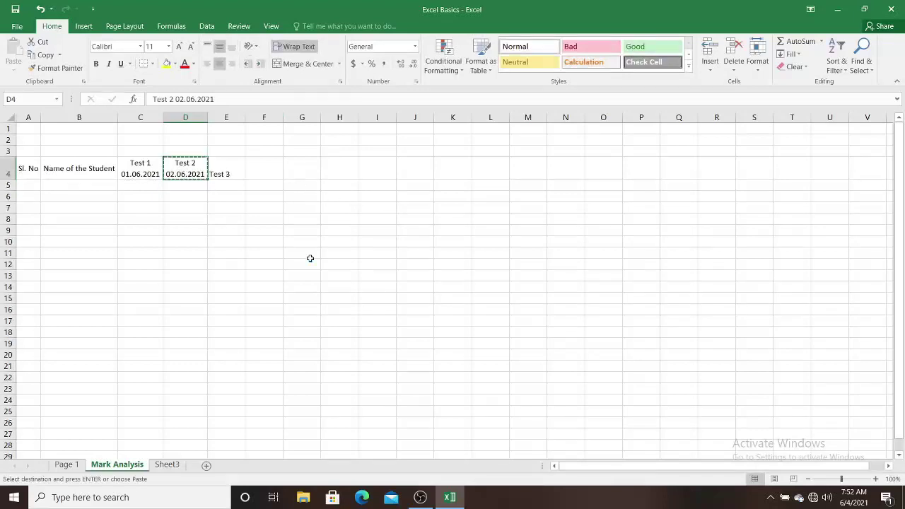
pyautogui.click(222, 174)
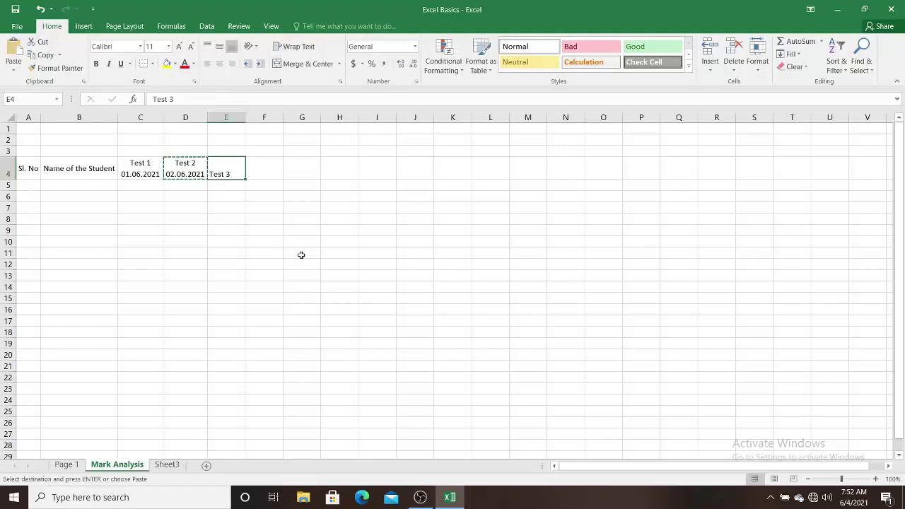
pyautogui.hotkey('ctrl', 'v')
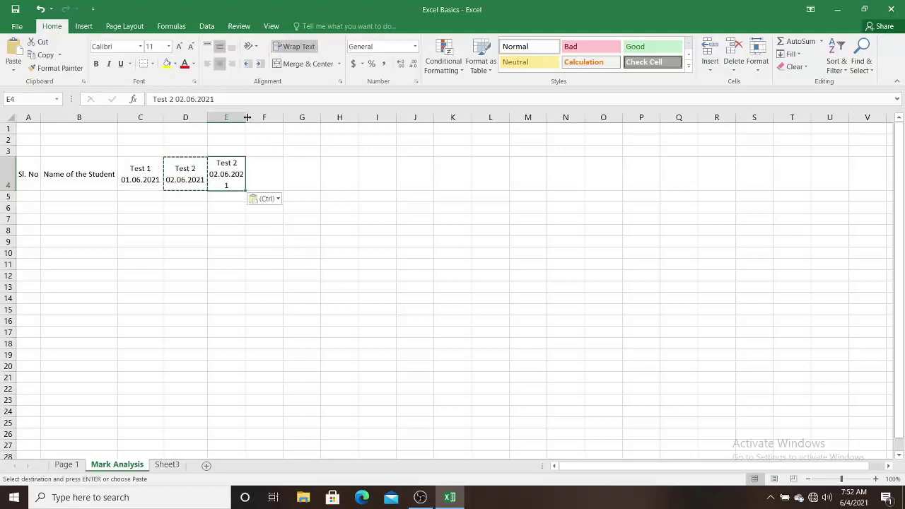
pyautogui.moveTo(249, 118); pyautogui.dragTo(256, 113)
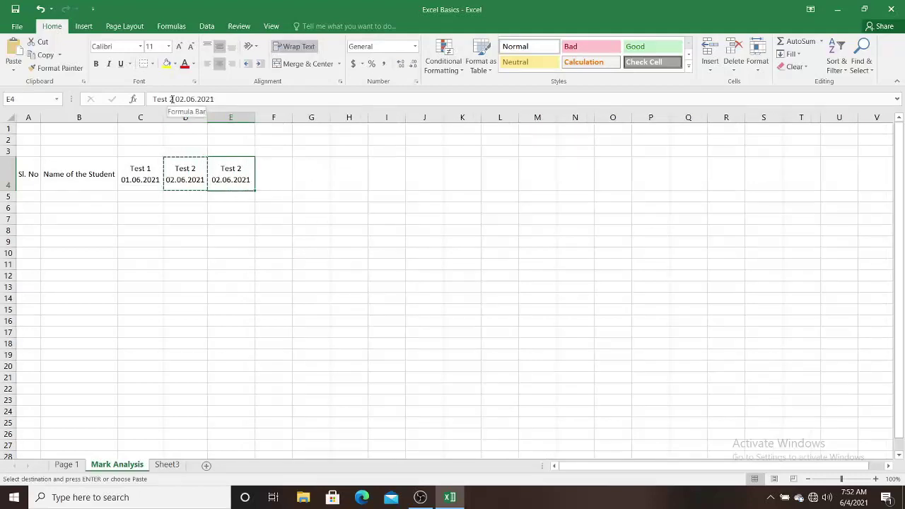
pyautogui.doubleClick(240, 168)
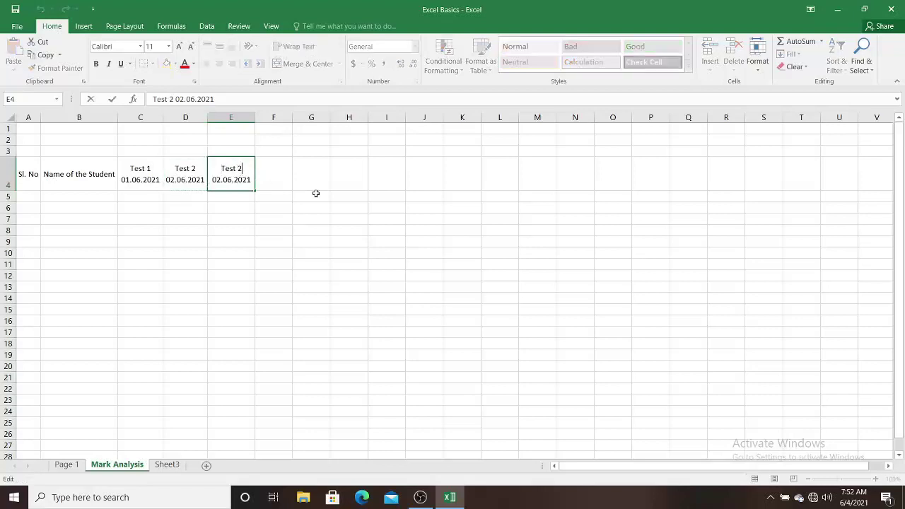
# Change E4 from Test 2 to read 'Test 3 03.06.2021'
pyautogui.press('BackSpace')
pyautogui.write('3')
pyautogui.click(279, 185)
pyautogui.click(277, 169)
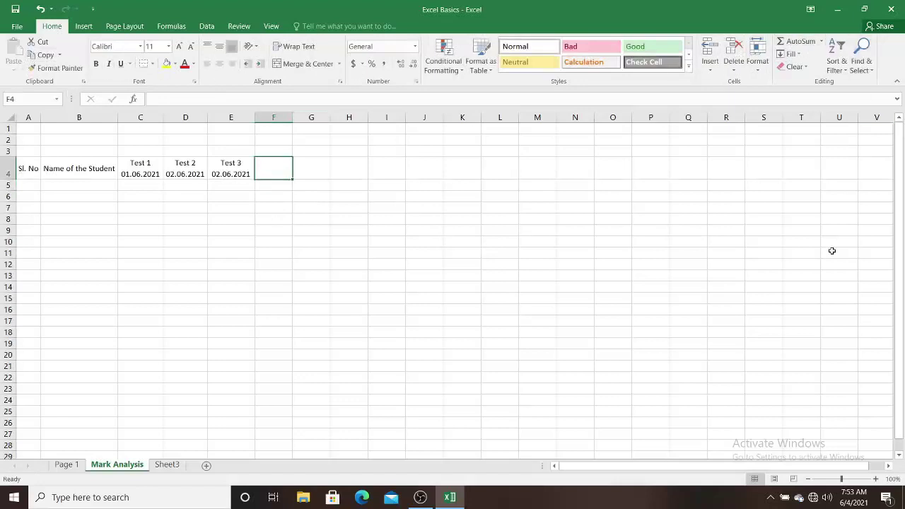
pyautogui.click(215, 170)
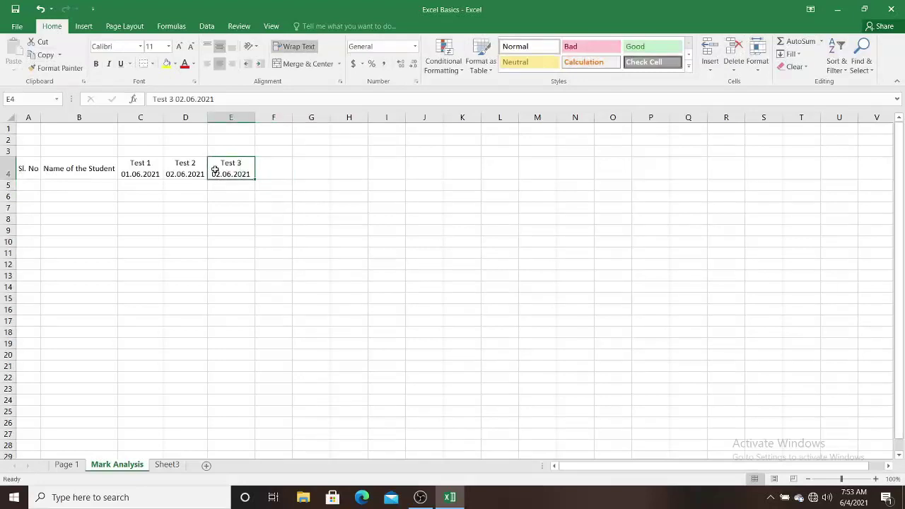
pyautogui.click(182, 99)
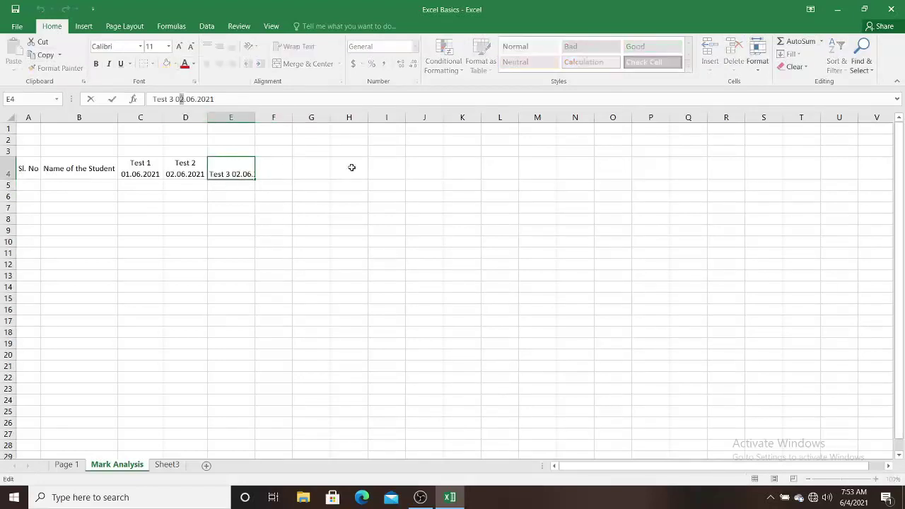
pyautogui.press('Delete')
pyautogui.write('3')
pyautogui.press('Return')
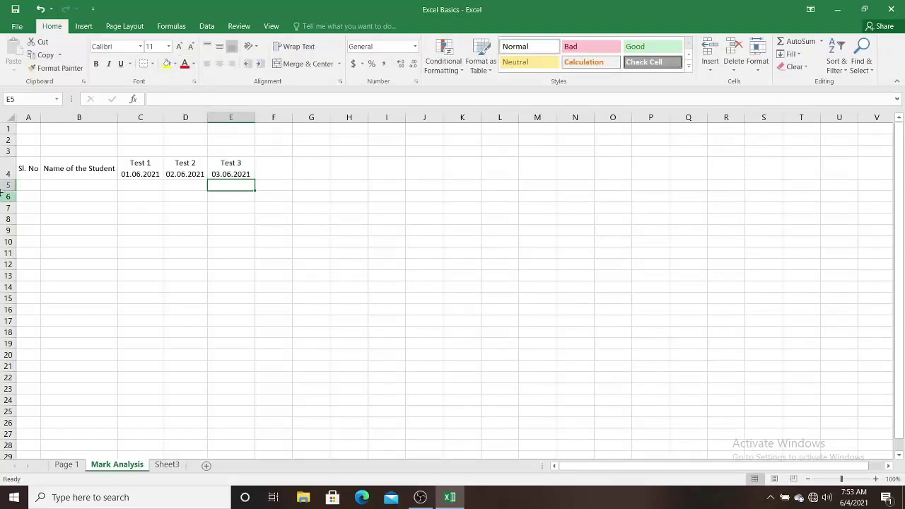
# Enter serial numbers 1, 2, 3 in A5:A7 and centre them
pyautogui.click(25, 181)
pyautogui.write('1')
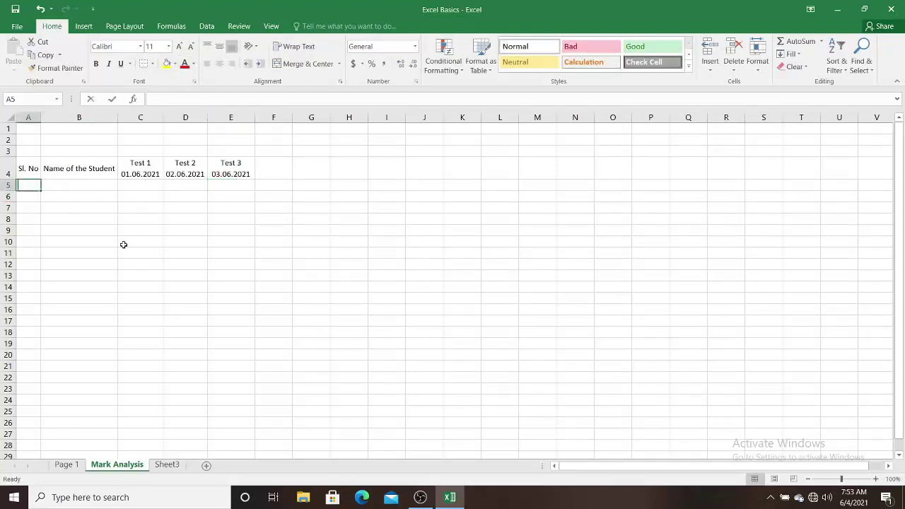
pyautogui.press('Return')
pyautogui.write('2')
pyautogui.press('Return')
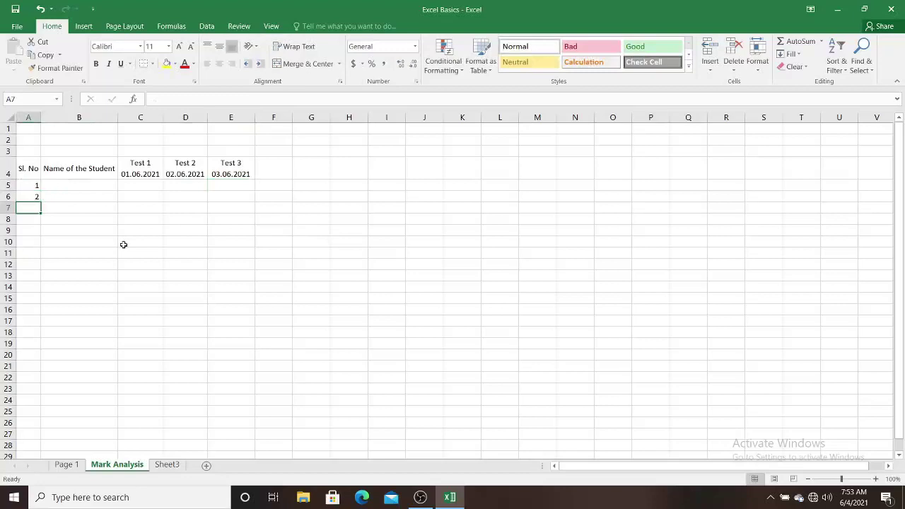
pyautogui.write('3')
pyautogui.press('Return')
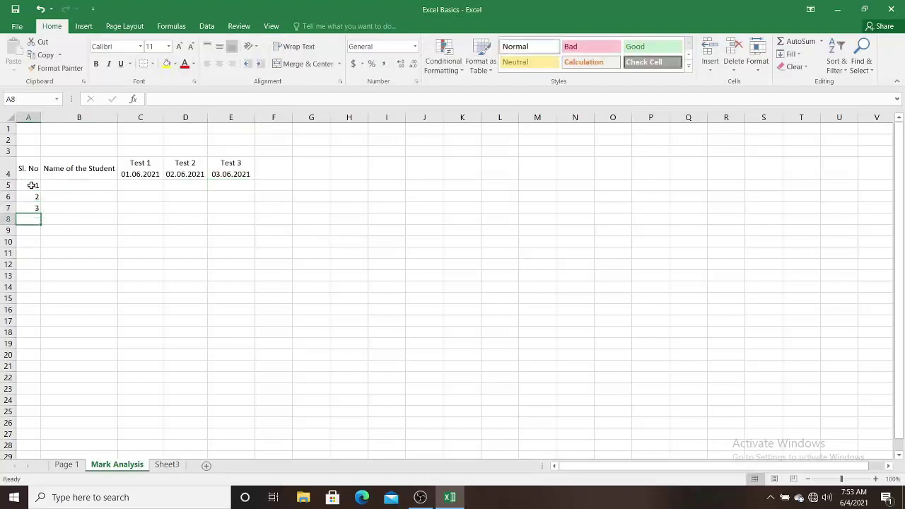
pyautogui.moveTo(31, 185); pyautogui.dragTo(32, 207)
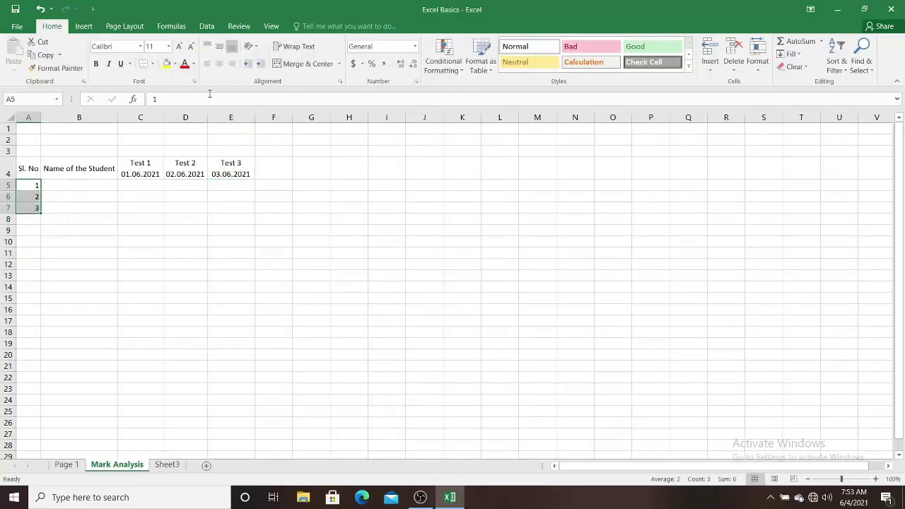
pyautogui.click(222, 63)
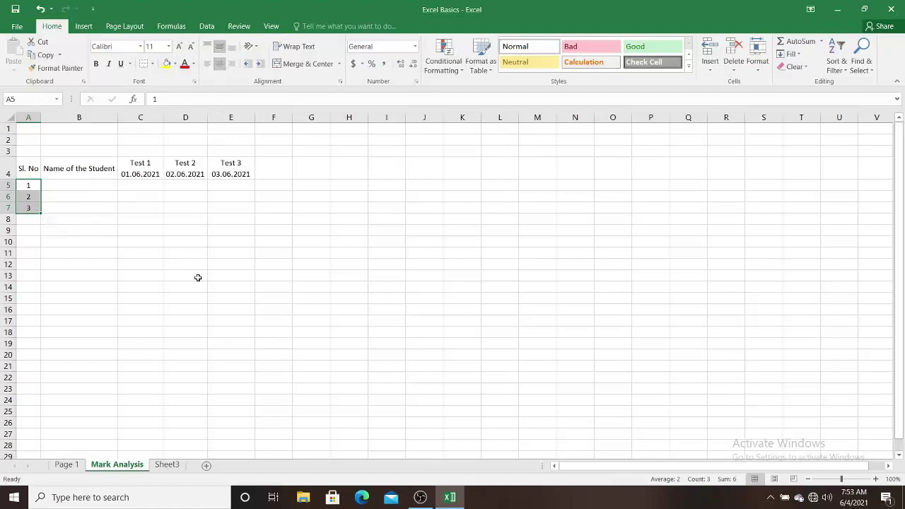
# Extend the serial series down the column, then clear everything past 5 so A5:A9 holds 1–5
pyautogui.click(41, 212)
pyautogui.moveTo(41, 213); pyautogui.dragTo(41, 214)
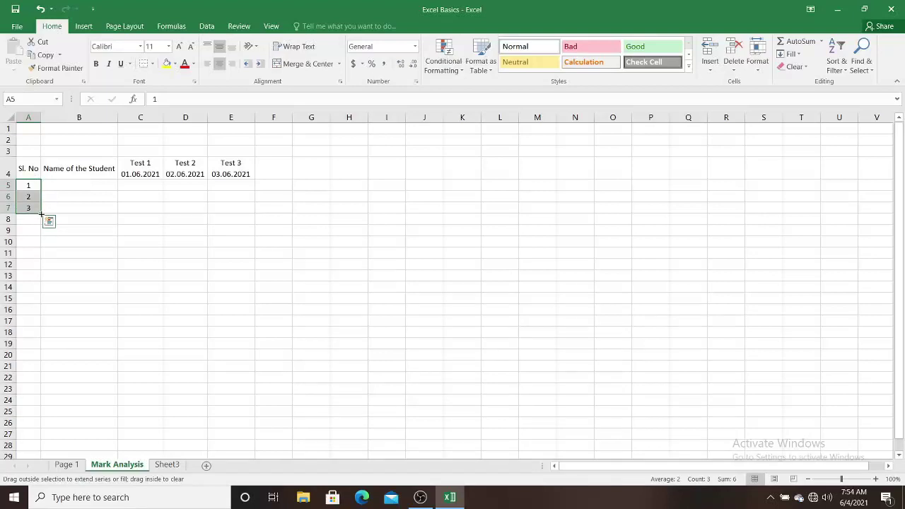
pyautogui.moveTo(40, 214); pyautogui.dragTo(36, 238)
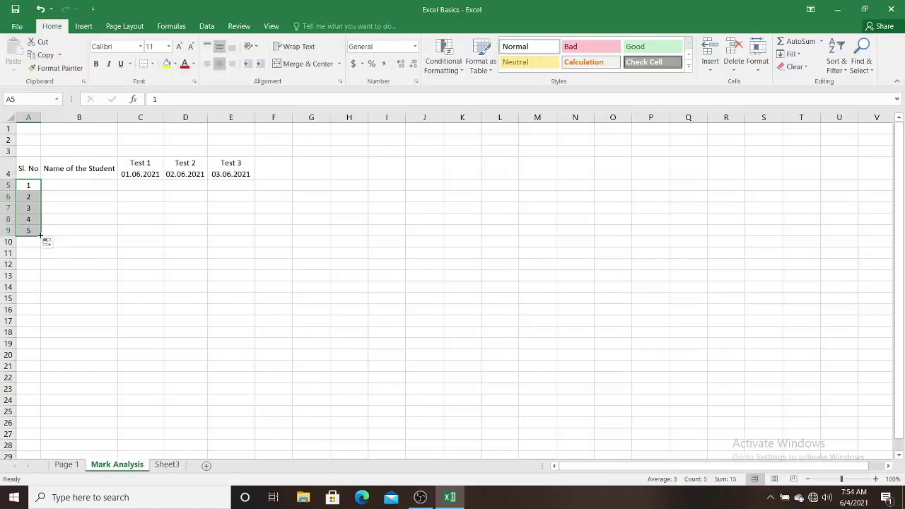
pyautogui.moveTo(40, 236); pyautogui.dragTo(37, 383)
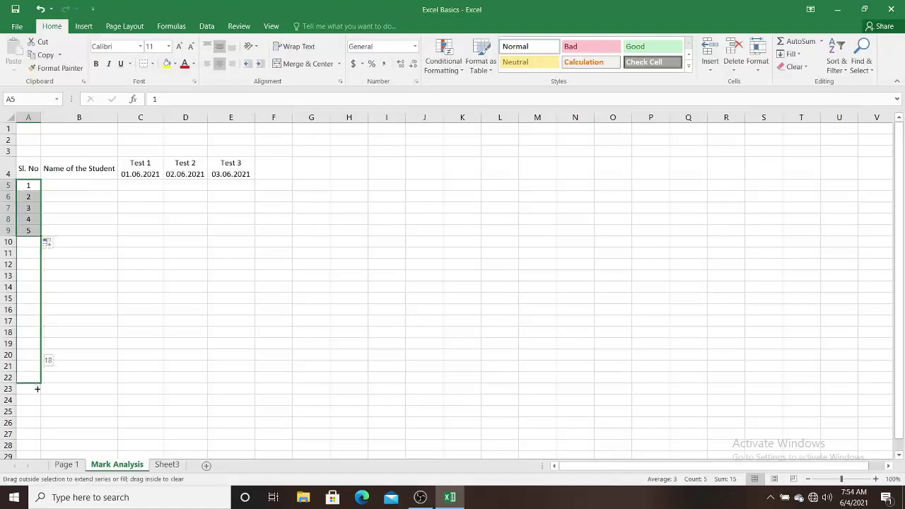
pyautogui.moveTo(36, 383)
pyautogui.mouseDown()
pyautogui.moveTo(39, 417)
pyautogui.moveTo(38, 405)
pyautogui.mouseUp()
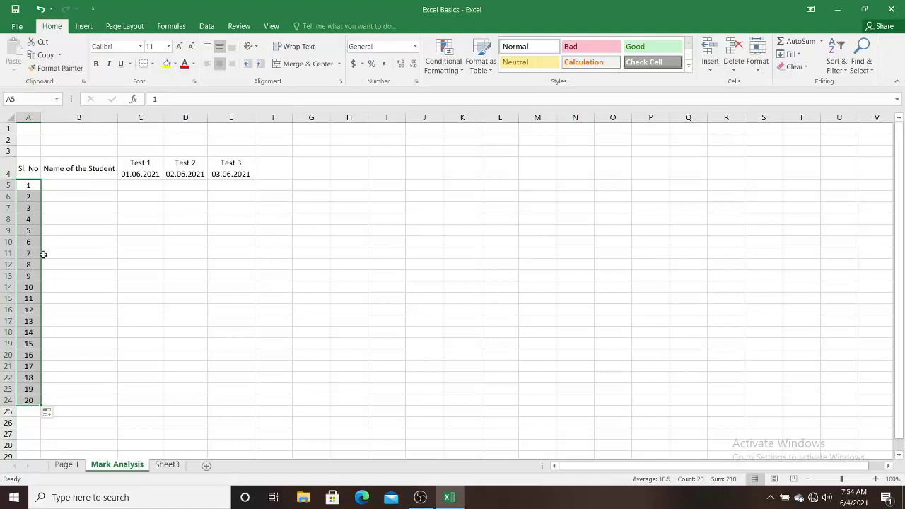
pyautogui.click(90, 349)
pyautogui.moveTo(28, 242); pyautogui.dragTo(30, 400)
pyautogui.press('Delete')
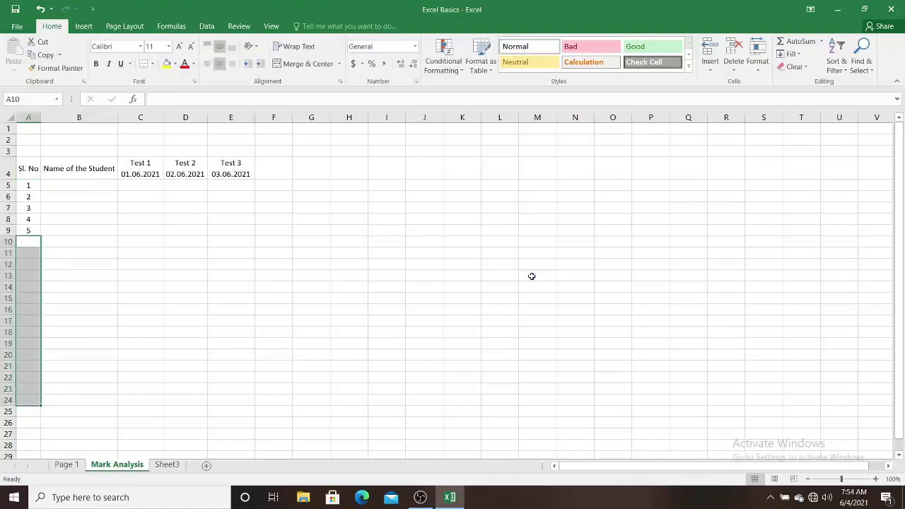
pyautogui.click(89, 270)
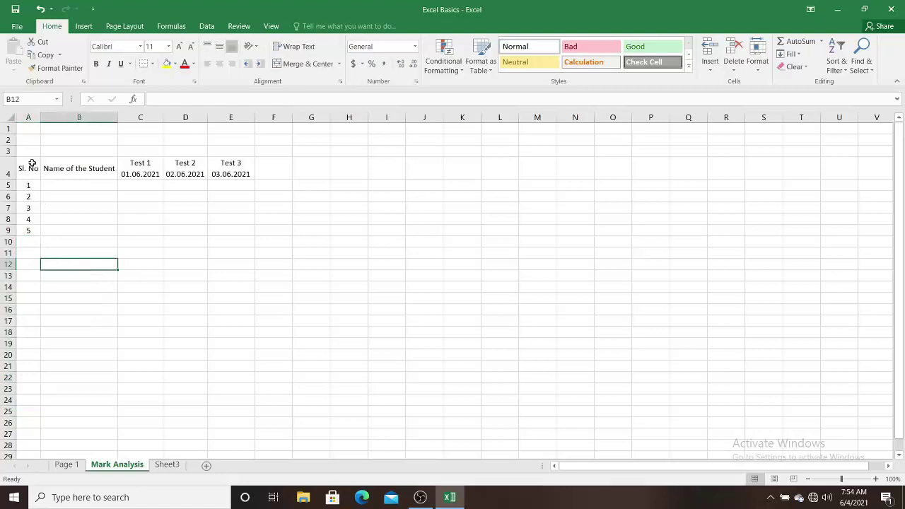
pyautogui.moveTo(32, 166); pyautogui.dragTo(53, 228)
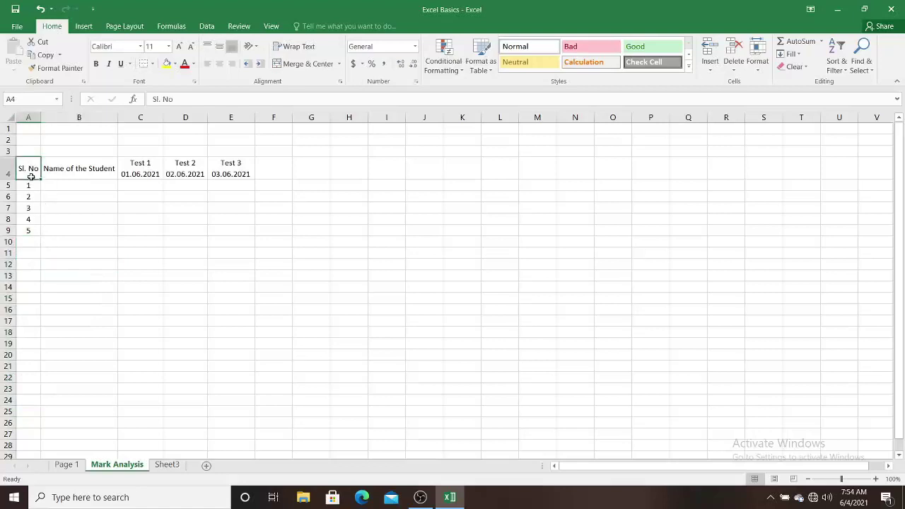
pyautogui.click(67, 241)
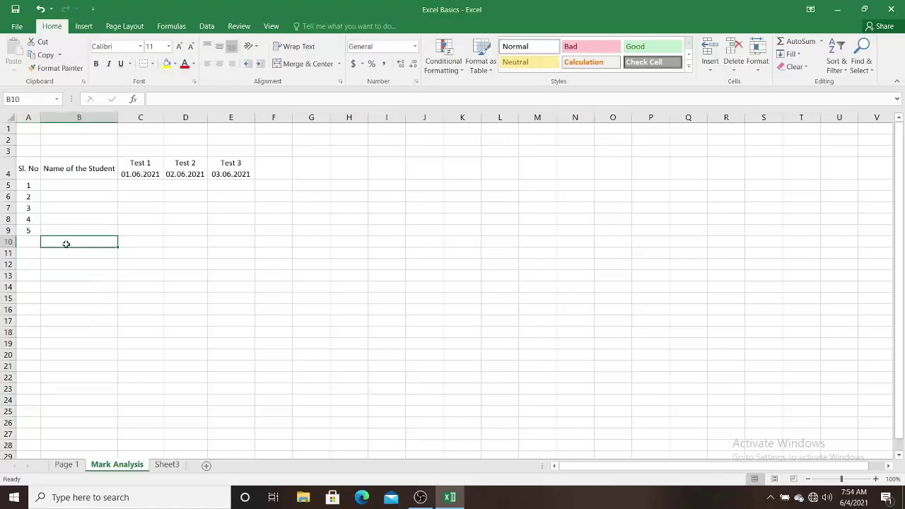
# Type the five student names into B5:B9, one per row
pyautogui.click(77, 186)
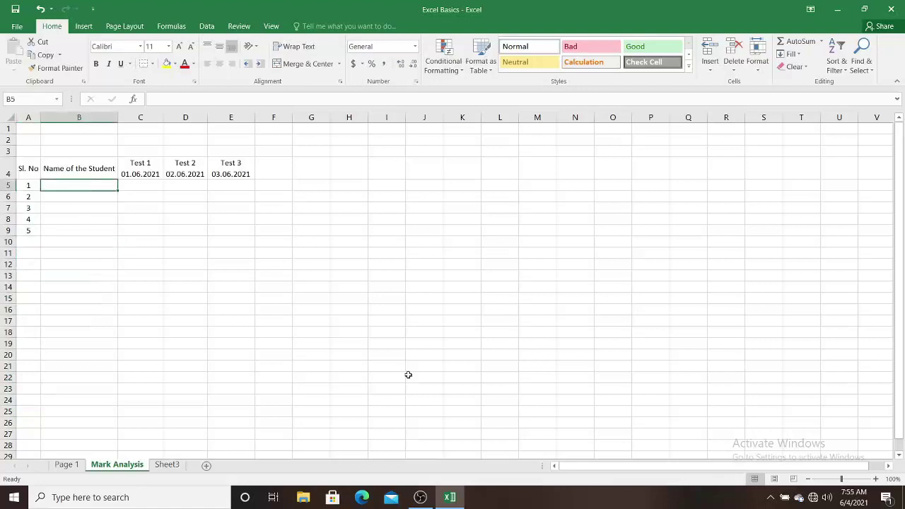
pyautogui.write('Karthik')
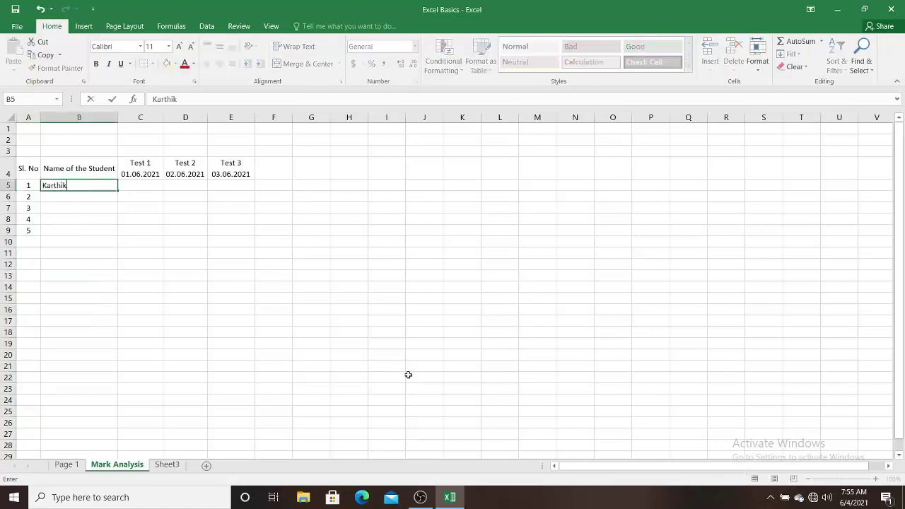
pyautogui.write('eyan')
pyautogui.press('Return')
pyautogui.write('A')
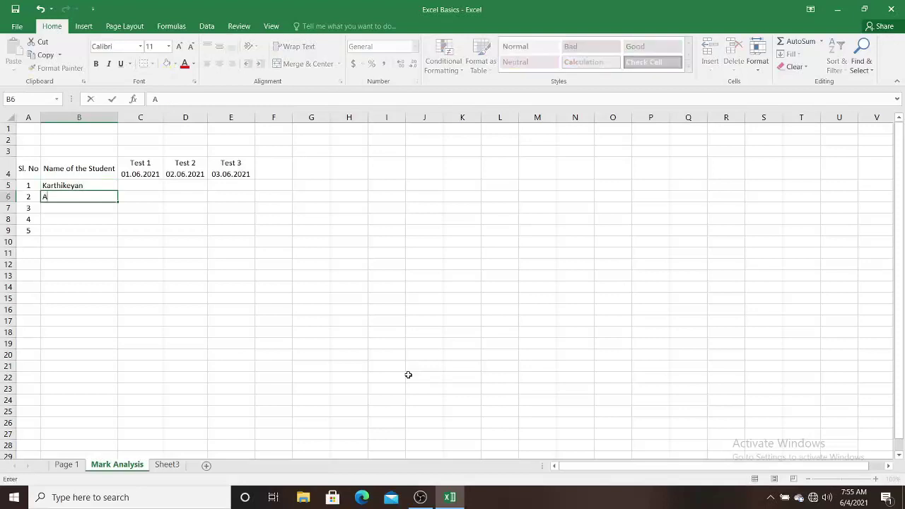
pyautogui.write('run')
pyautogui.press('Return')
pyautogui.write('N')
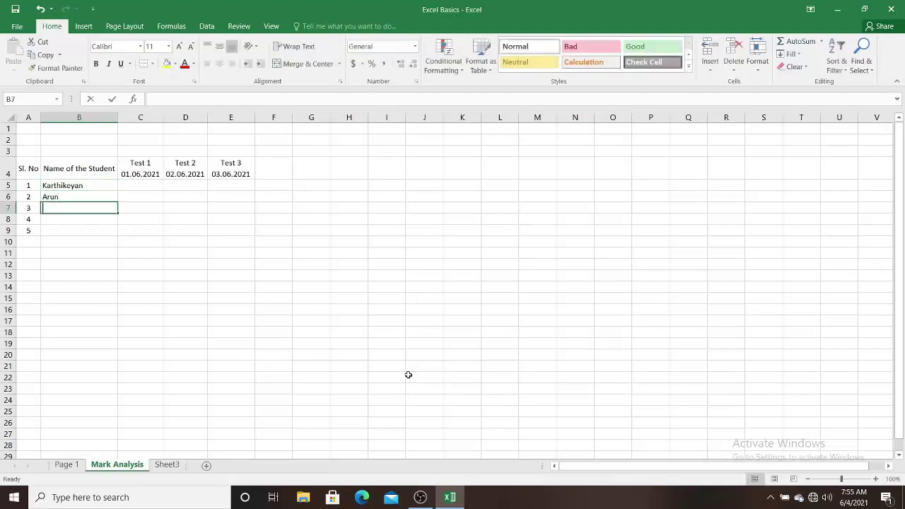
pyautogui.write('n')
pyautogui.press('BackSpace')
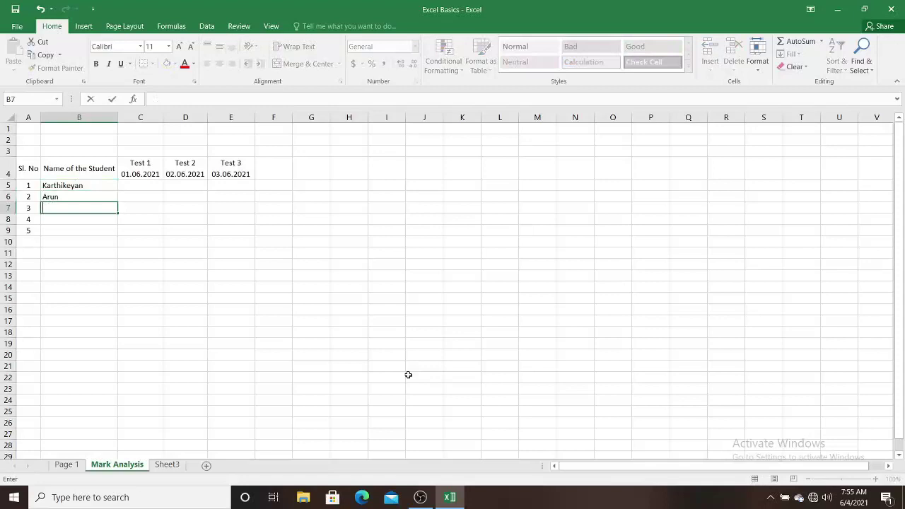
pyautogui.write('Thanga')
pyautogui.write('m')
pyautogui.press('Return')
pyautogui.write('Nand')
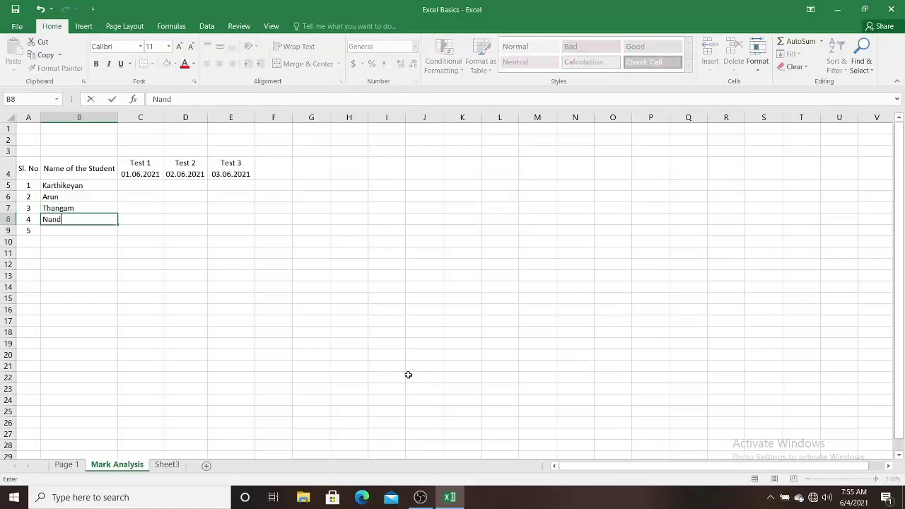
pyautogui.write('hini')
pyautogui.press('Return')
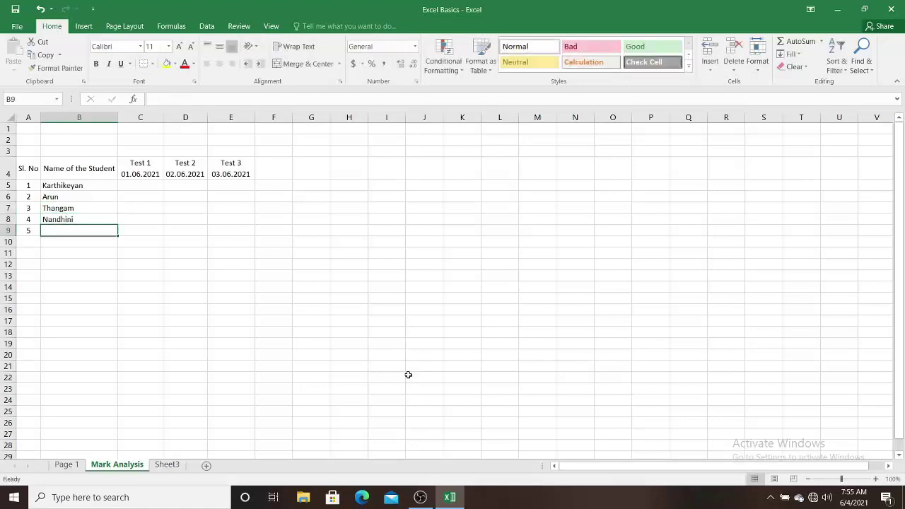
pyautogui.write('Ra')
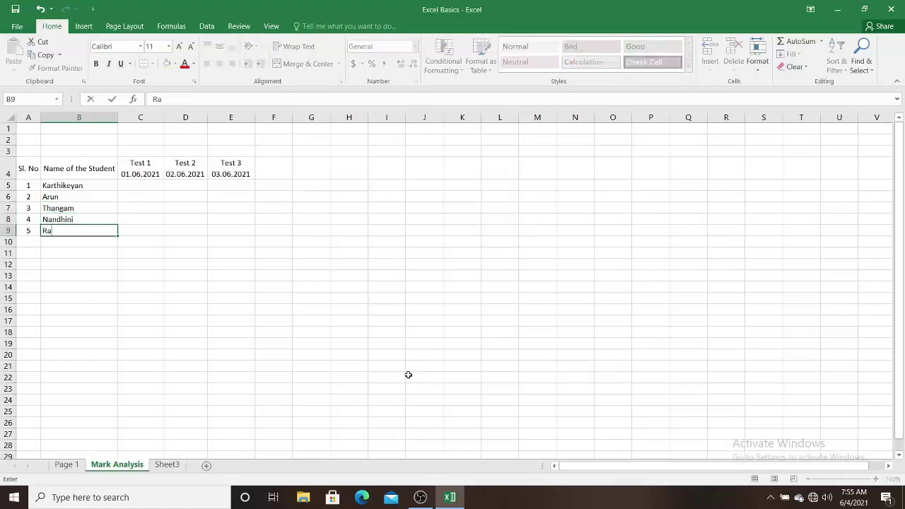
pyautogui.write('mar')
pyautogui.click(155, 307)
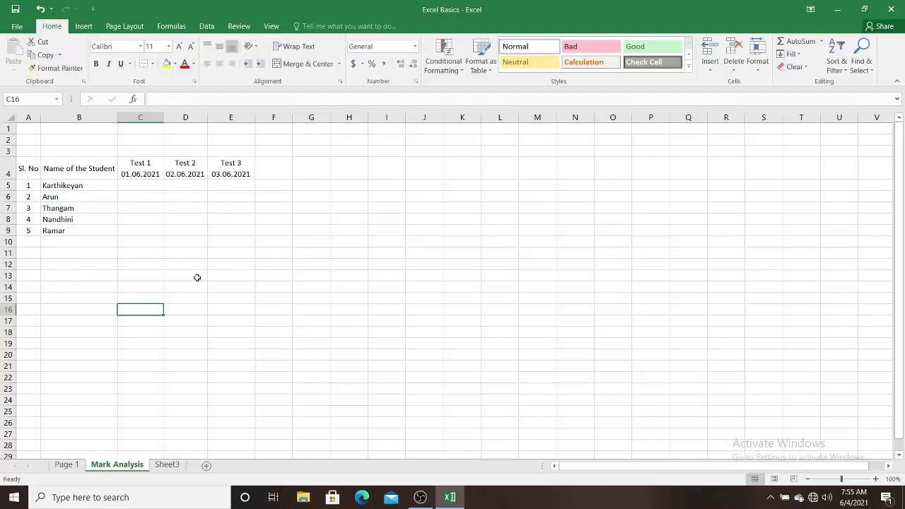
# Apply All Borders to the table range A4:E9
pyautogui.moveTo(24, 168)
pyautogui.mouseDown()
pyautogui.moveTo(67, 189)
pyautogui.moveTo(242, 228)
pyautogui.mouseUp()
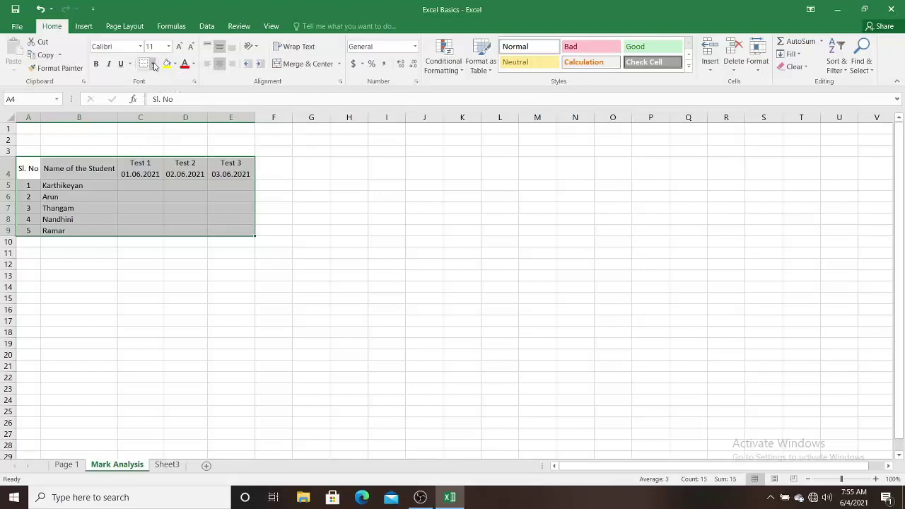
pyautogui.click(154, 65)
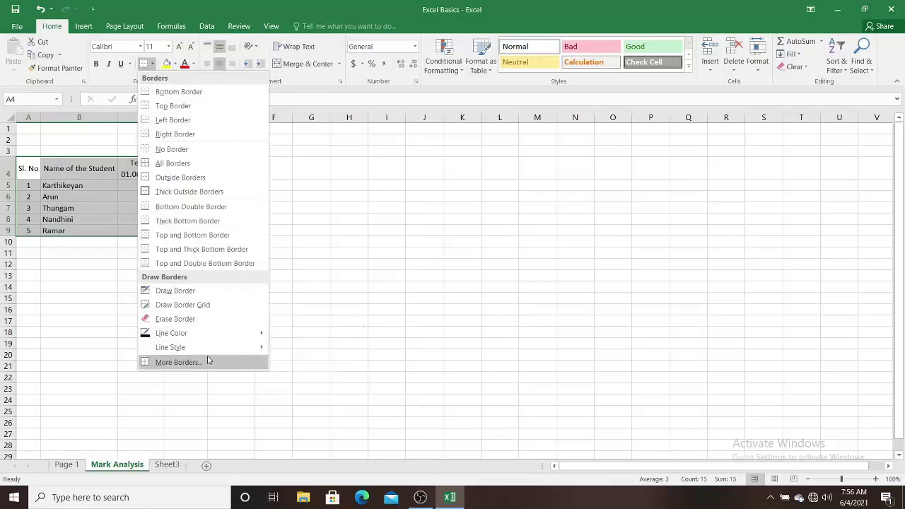
pyautogui.click(200, 164)
pyautogui.click(188, 329)
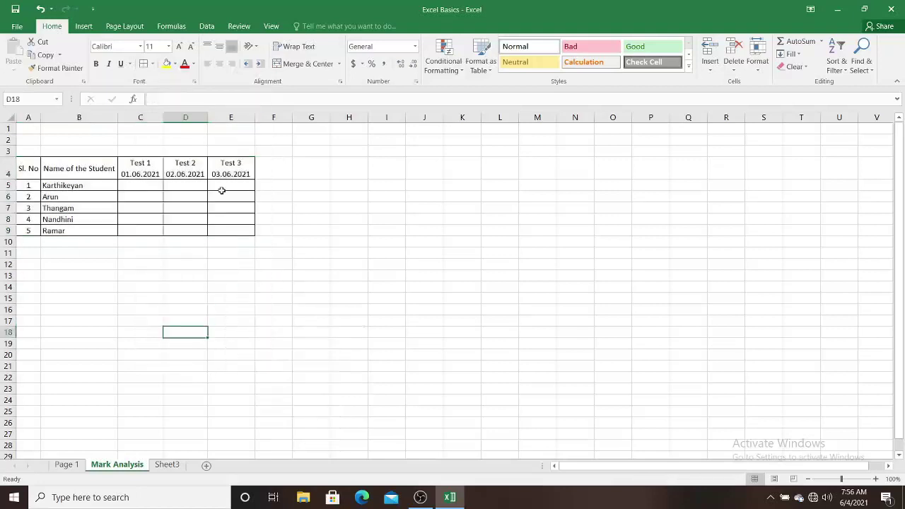
pyautogui.moveTo(28, 168)
pyautogui.mouseDown()
pyautogui.moveTo(223, 185)
pyautogui.moveTo(226, 230)
pyautogui.mouseUp()
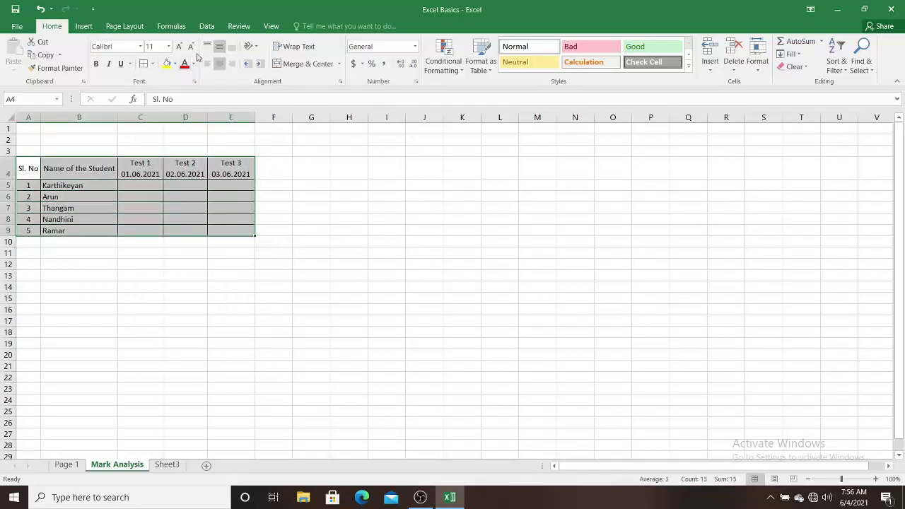
pyautogui.click(152, 63)
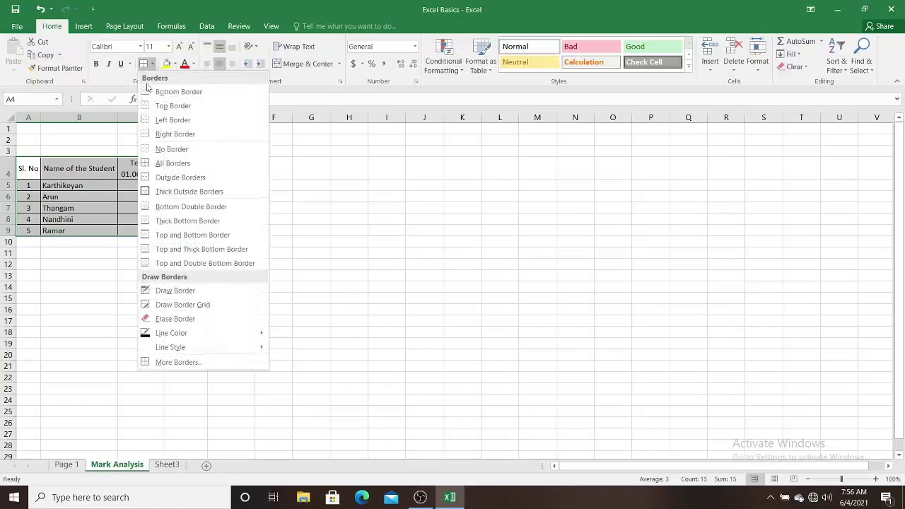
pyautogui.moveTo(171, 333)
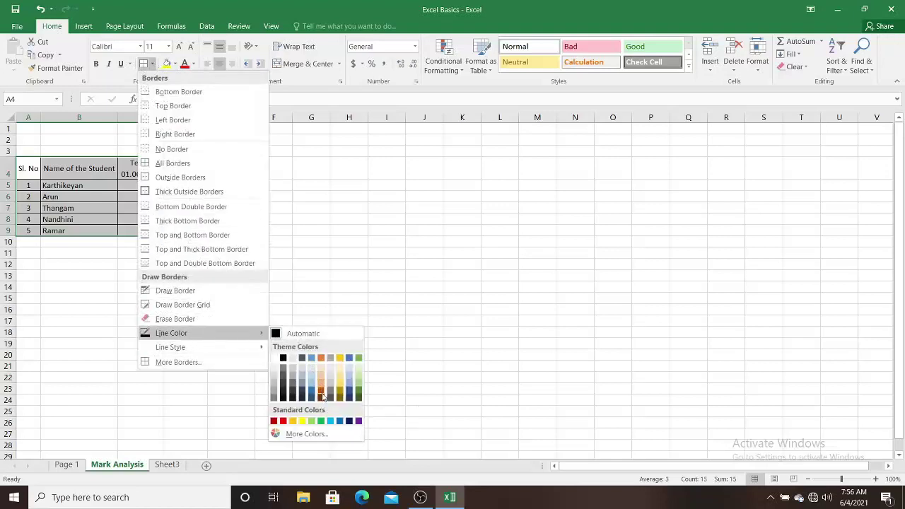
pyautogui.click(322, 397)
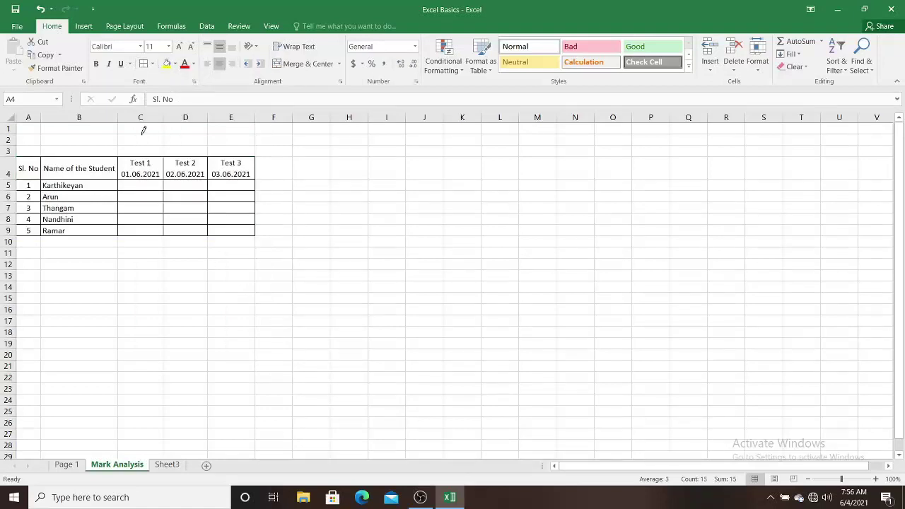
pyautogui.moveTo(119, 154); pyautogui.dragTo(118, 248)
pyautogui.hotkey('ctrl', 'z')
pyautogui.hotkey('ctrl', 'z')
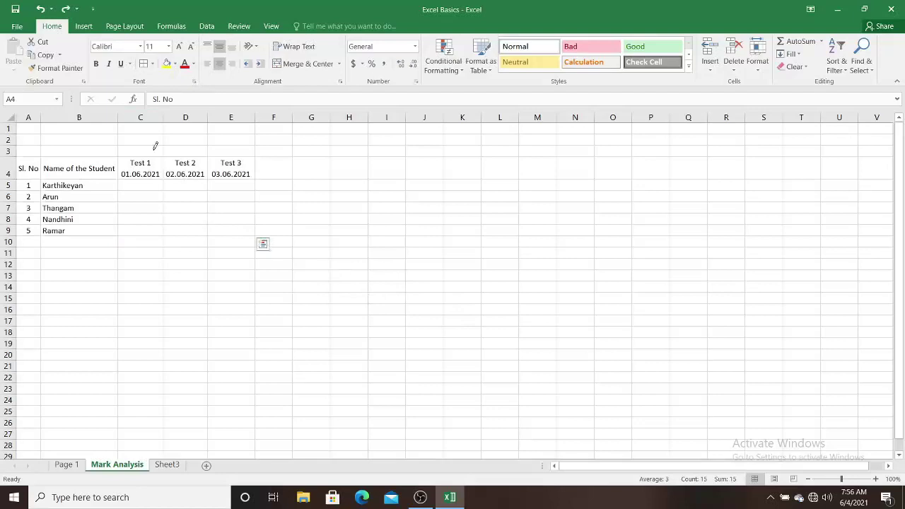
pyautogui.click(153, 64)
pyautogui.moveTo(171, 333)
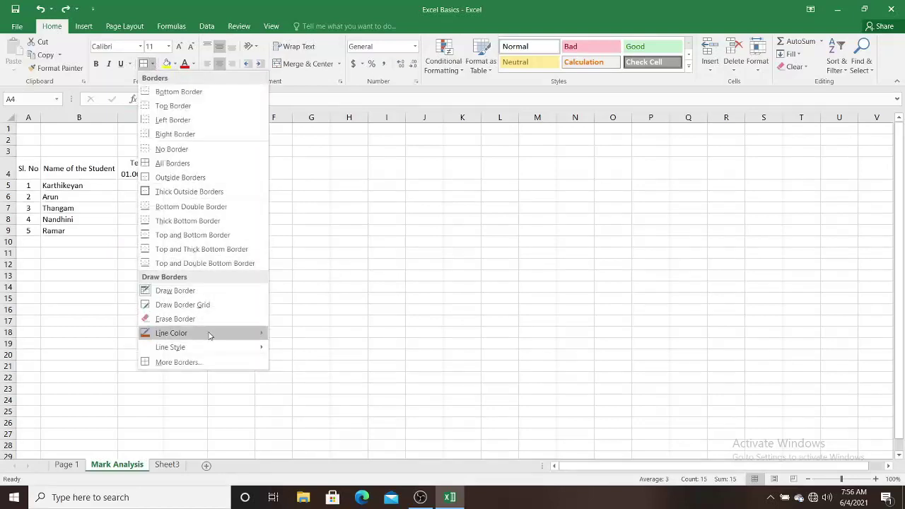
pyautogui.click(280, 333)
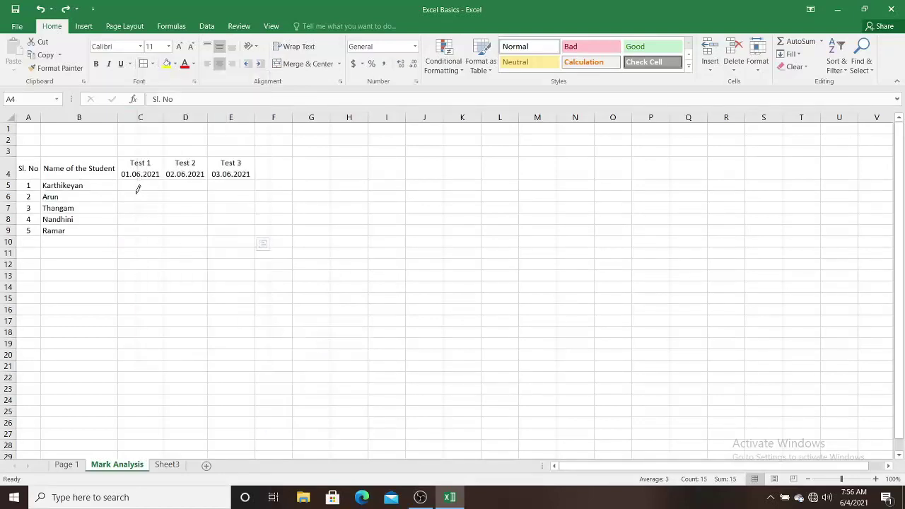
pyautogui.press('Escape')
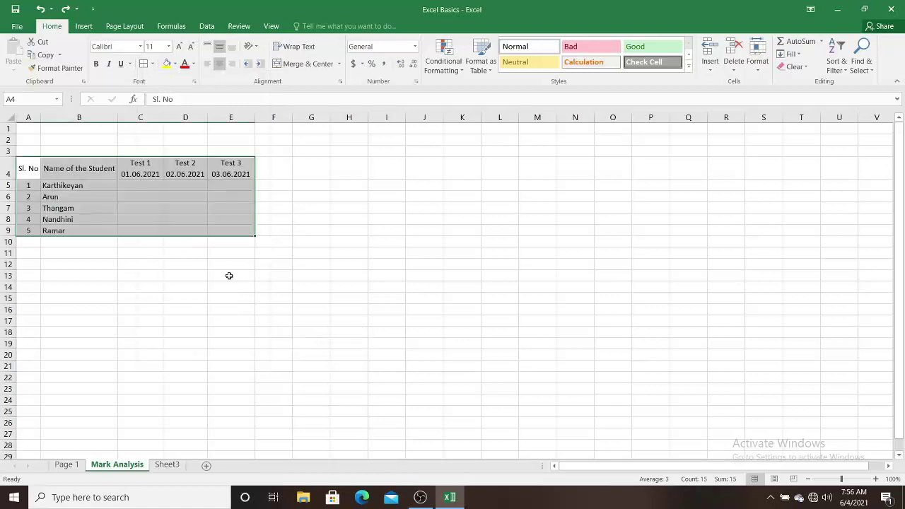
pyautogui.click(189, 271)
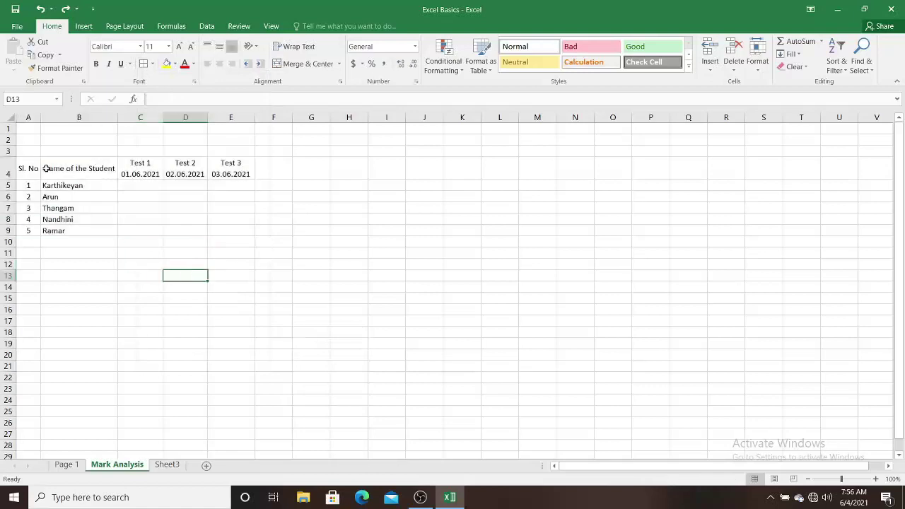
pyautogui.moveTo(28, 168)
pyautogui.mouseDown()
pyautogui.moveTo(126, 182)
pyautogui.moveTo(236, 229)
pyautogui.mouseUp()
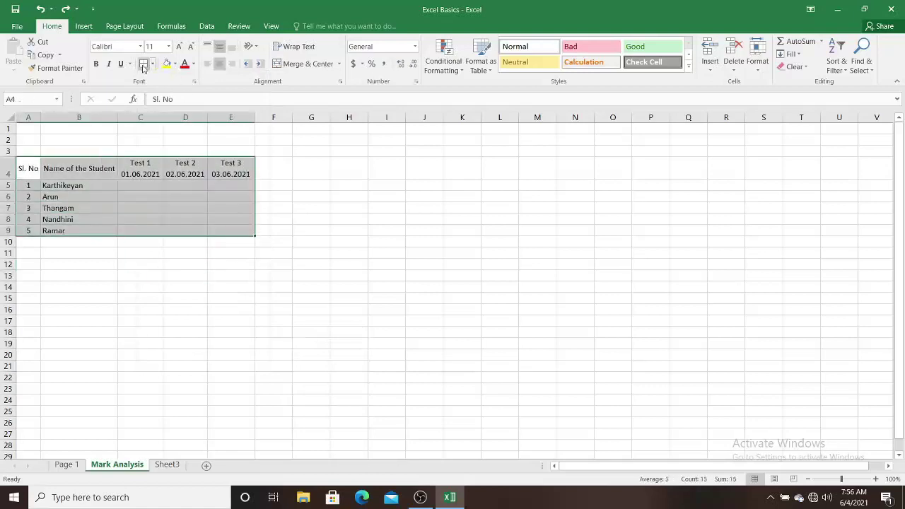
pyautogui.click(206, 282)
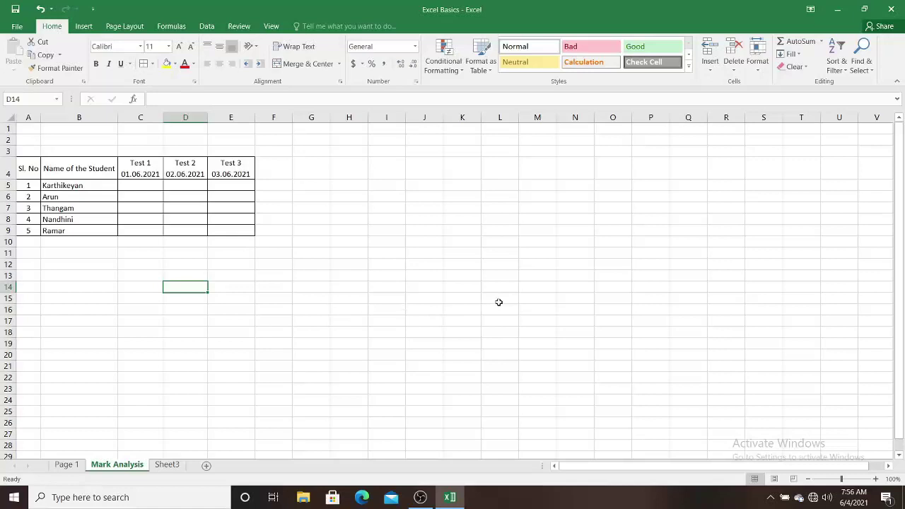
# Enter the first student's marks 100, 97, 95 in C5:E5 and centre them
pyautogui.click(150, 185)
pyautogui.write('1')
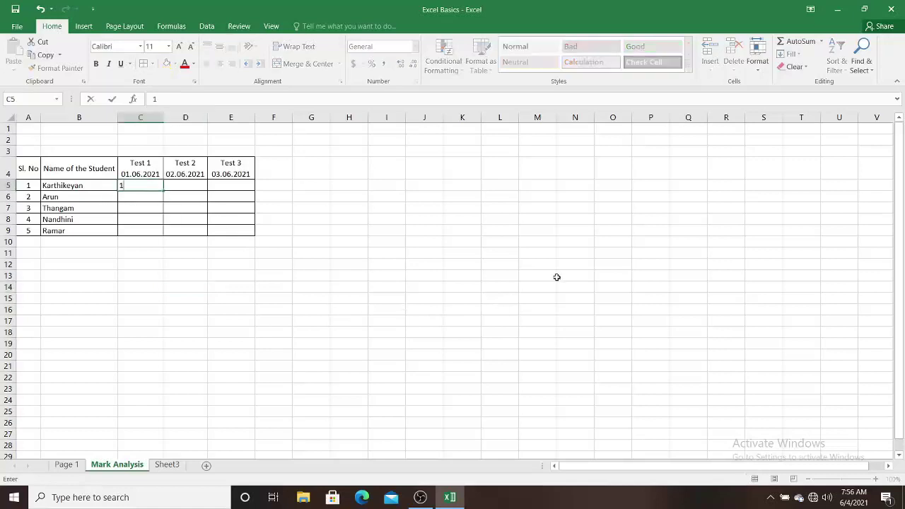
pyautogui.write('00')
pyautogui.press('Tab')
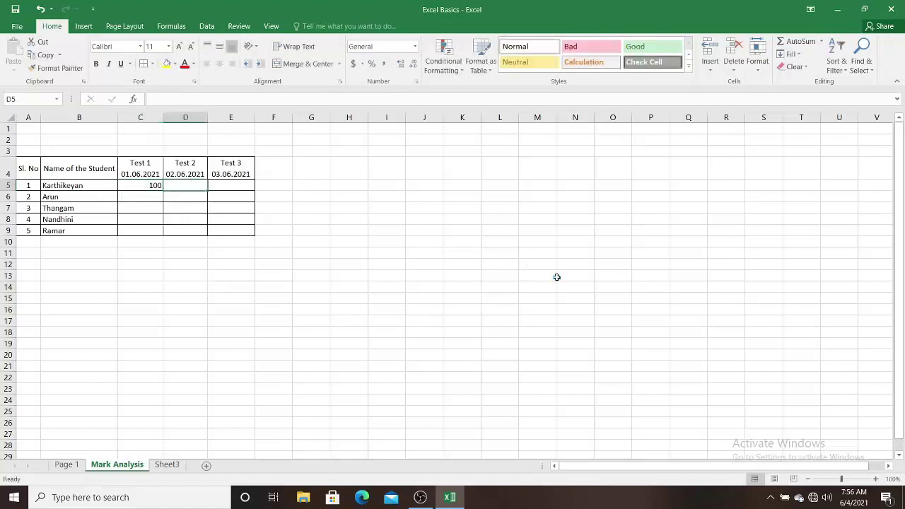
pyautogui.write('97')
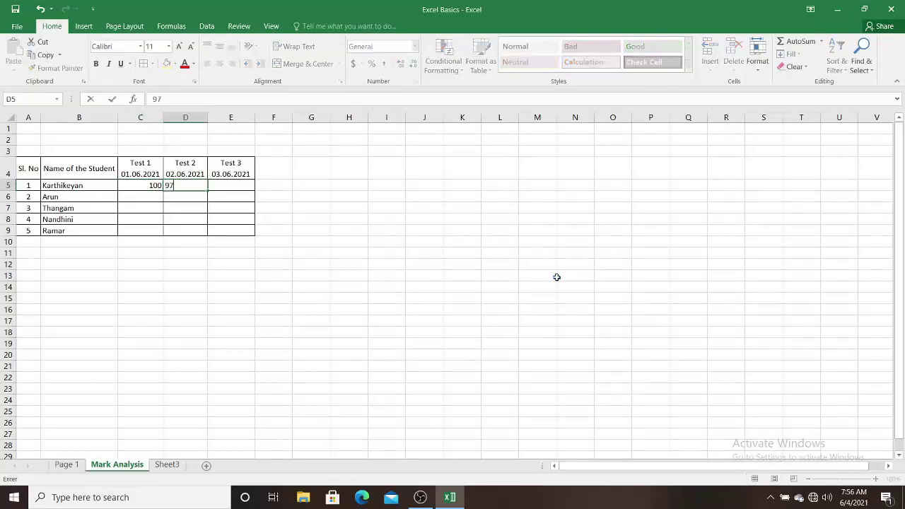
pyautogui.press('Tab')
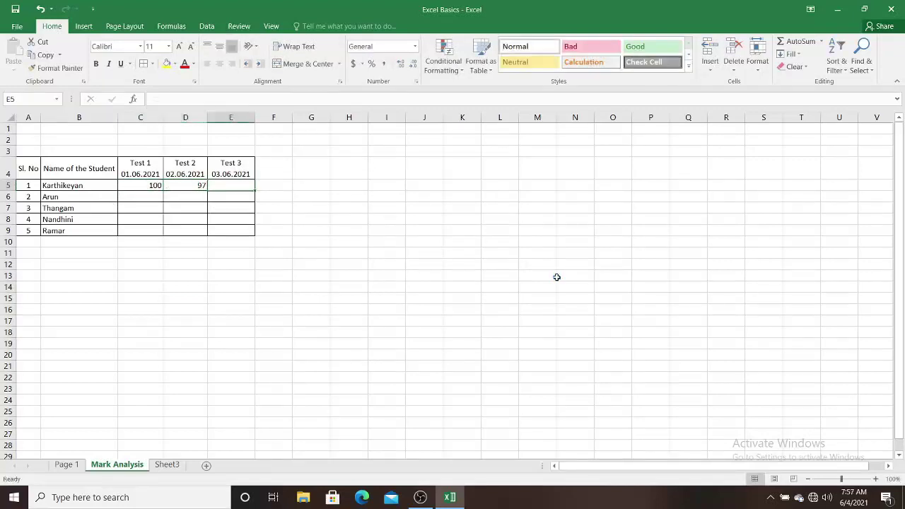
pyautogui.write('95')
pyautogui.click(285, 234)
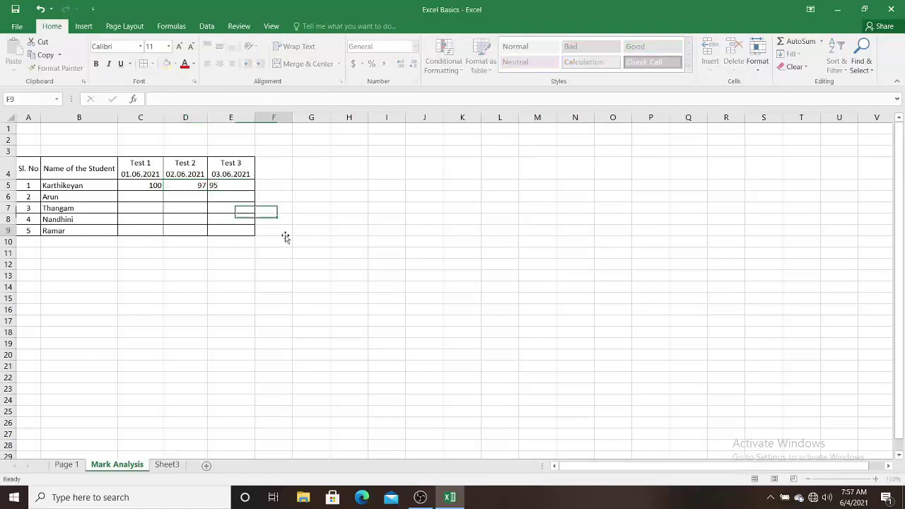
pyautogui.moveTo(148, 185); pyautogui.dragTo(239, 184)
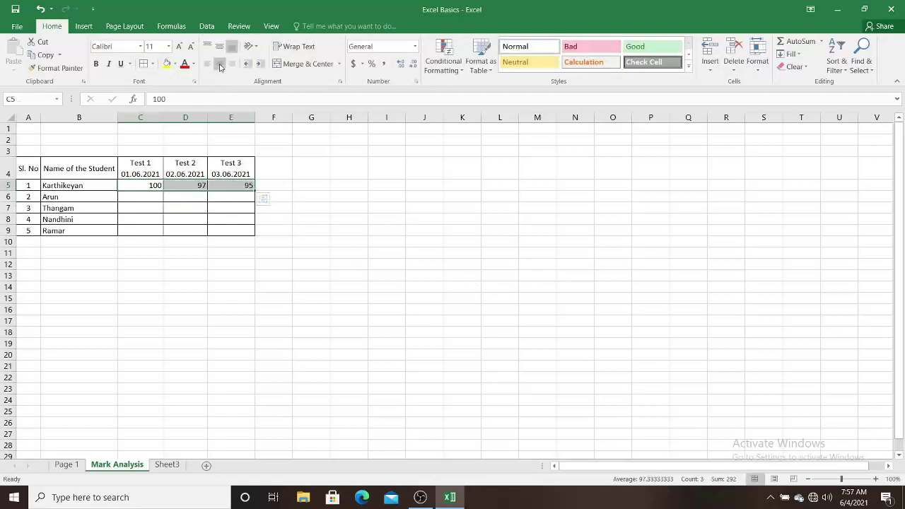
pyautogui.click(219, 63)
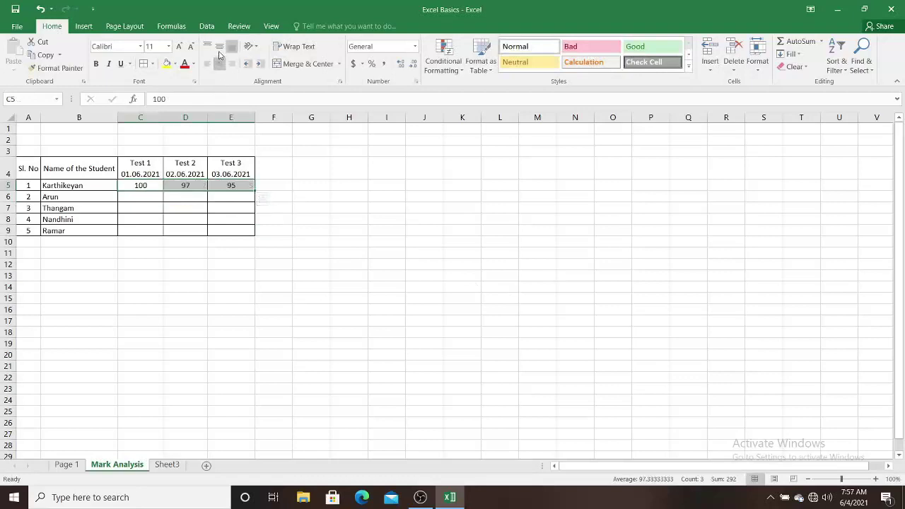
pyautogui.click(310, 243)
# Middle-align the mark cells below and enter 98, 99, 100 in C6:E6
pyautogui.moveTo(135, 196)
pyautogui.mouseDown()
pyautogui.moveTo(229, 214)
pyautogui.moveTo(230, 226)
pyautogui.mouseUp()
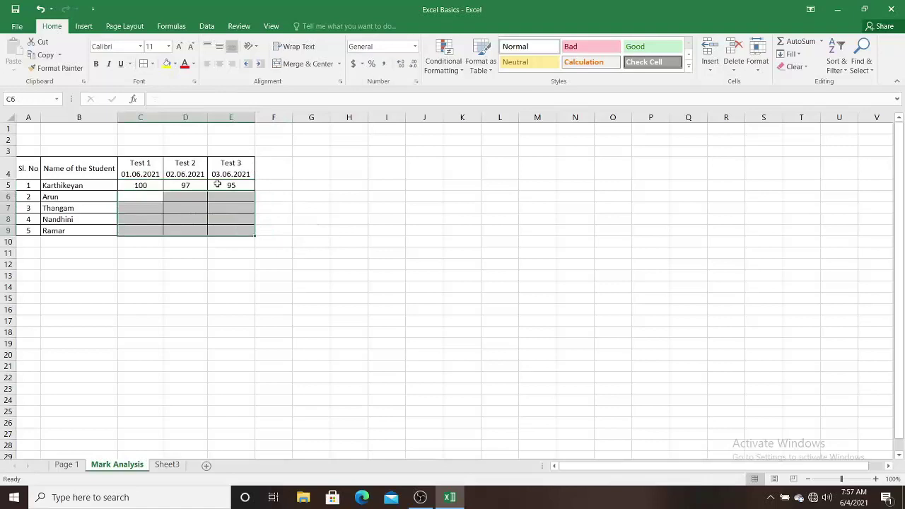
pyautogui.click(219, 46)
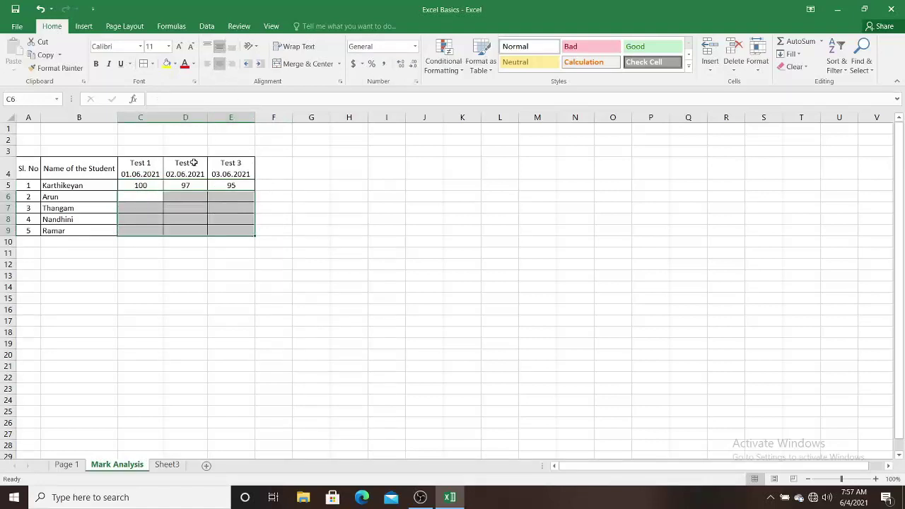
pyautogui.click(140, 196)
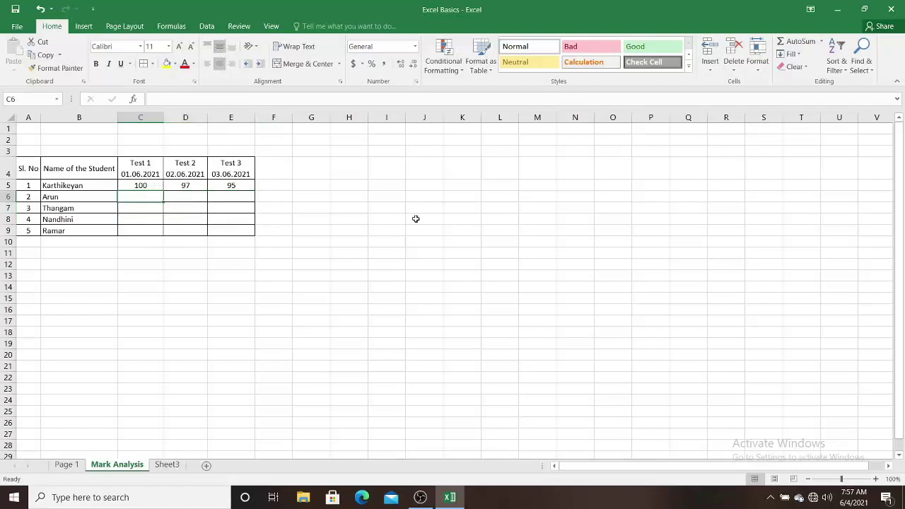
pyautogui.write('98')
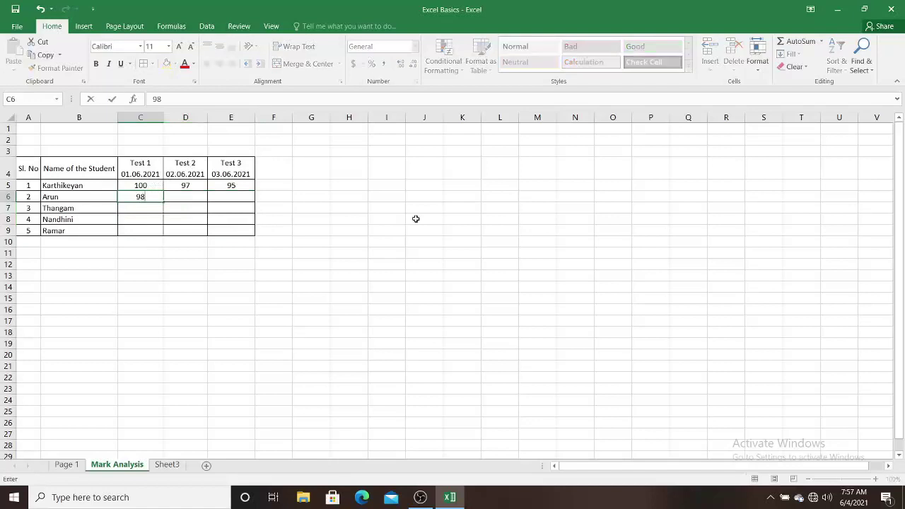
pyautogui.press('Tab')
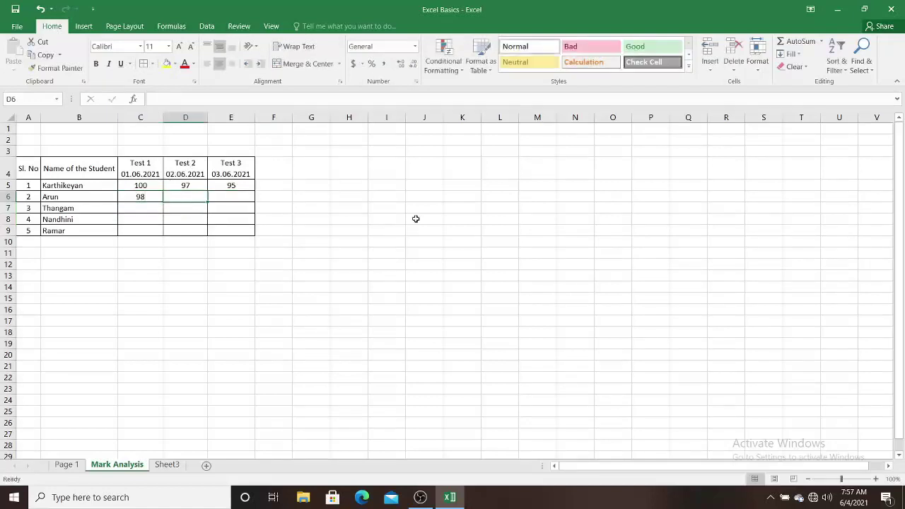
pyautogui.write('99')
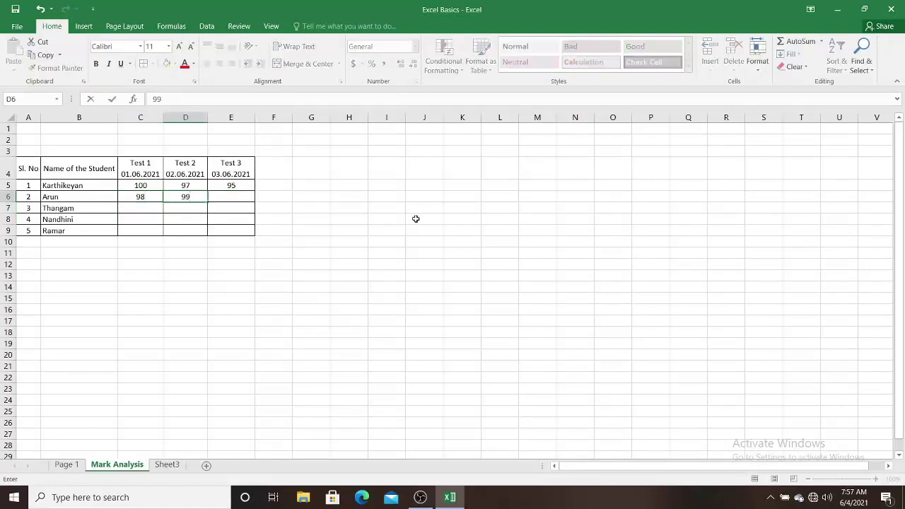
pyautogui.press('Tab')
pyautogui.write('100')
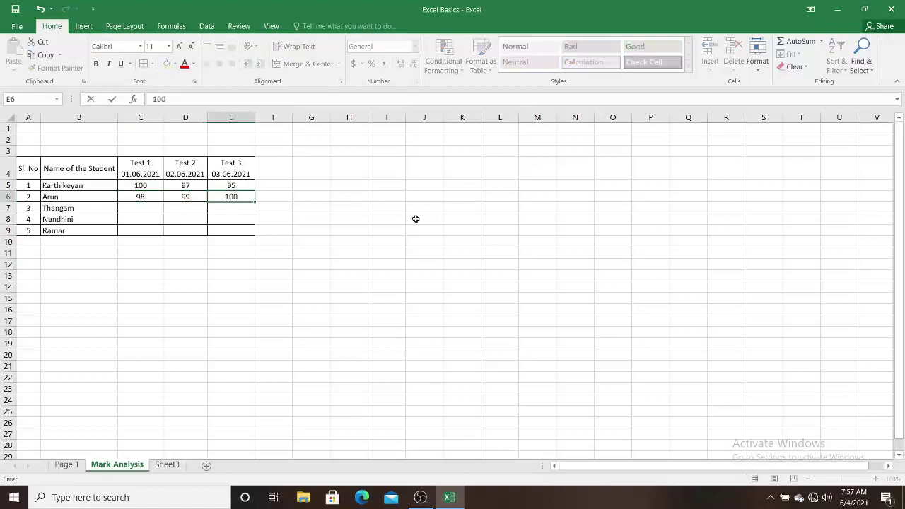
pyautogui.press('Return')
# Enter the third student's marks 100, 95, 85 in C7:E7
pyautogui.press('Left')
pyautogui.press('Left')
pyautogui.press('Left')
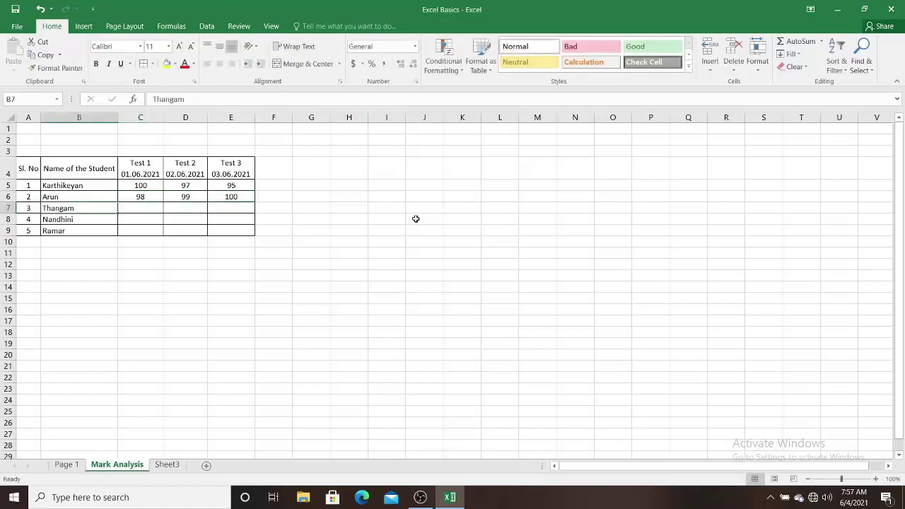
pyautogui.press('Right')
pyautogui.write('100')
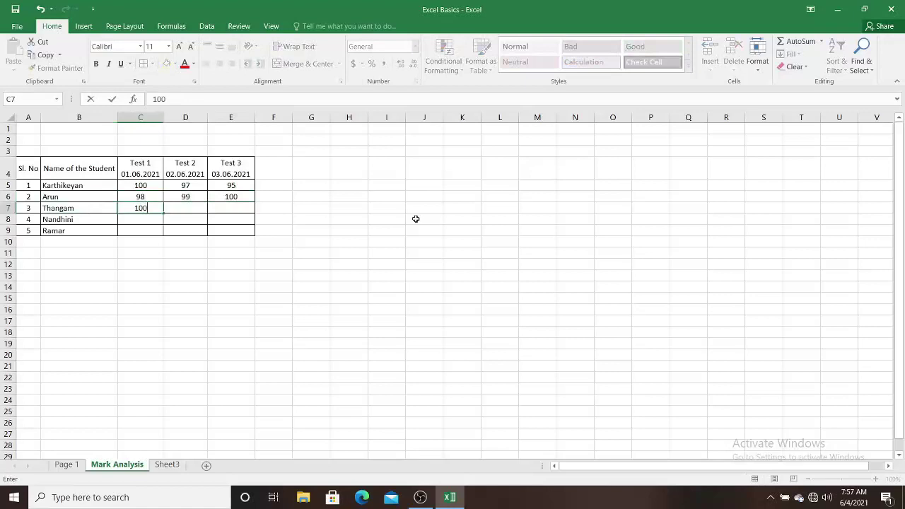
pyautogui.press('Tab')
pyautogui.write('9')
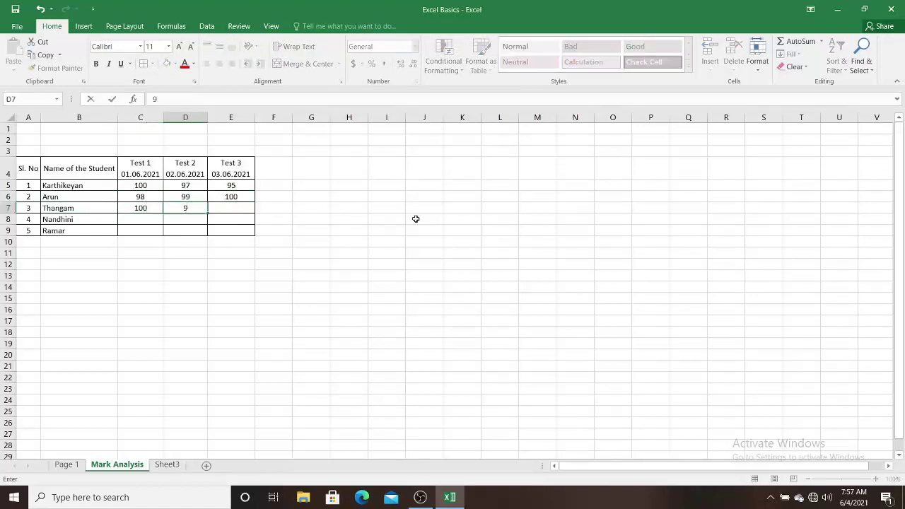
pyautogui.write('5')
pyautogui.press('Tab')
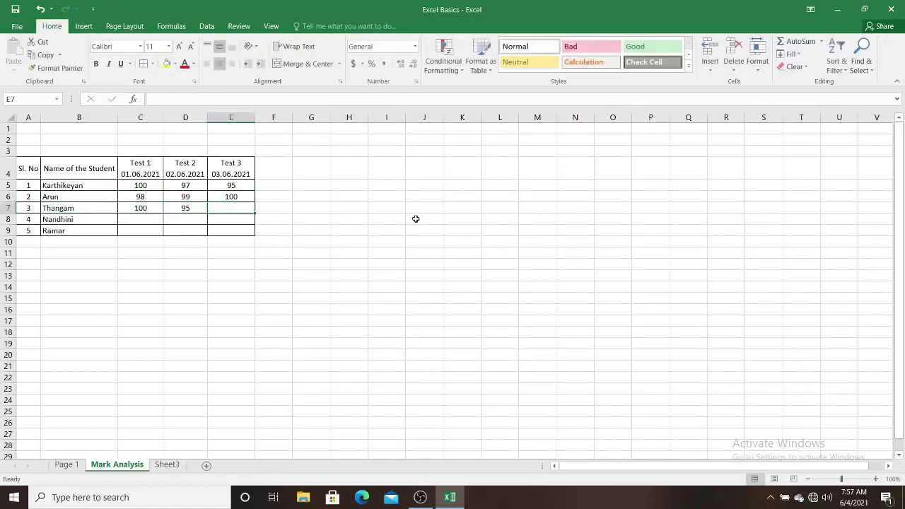
pyautogui.write('75')
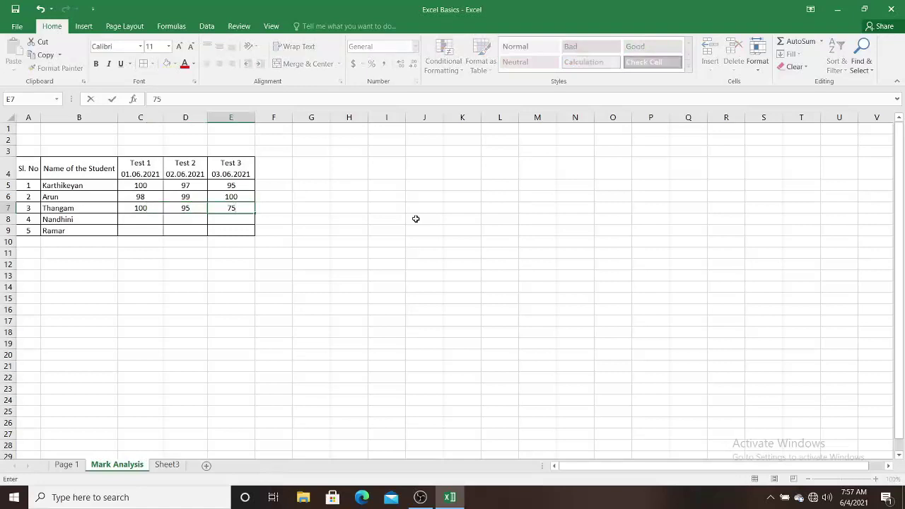
pyautogui.press('BackSpace')
pyautogui.press('BackSpace')
pyautogui.write('8')
pyautogui.write('5')
pyautogui.press('Return')
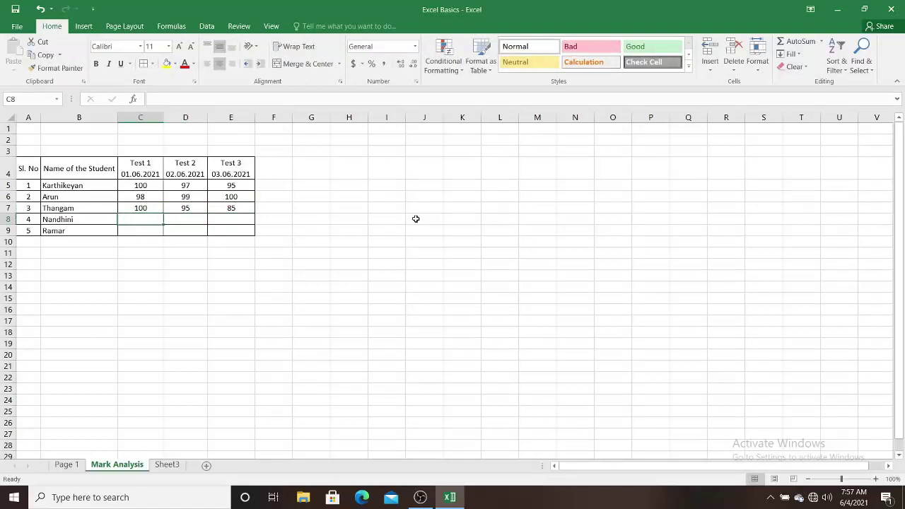
# Enter the fourth student's marks 78, 88 and AB in C8:E8
pyautogui.write('78')
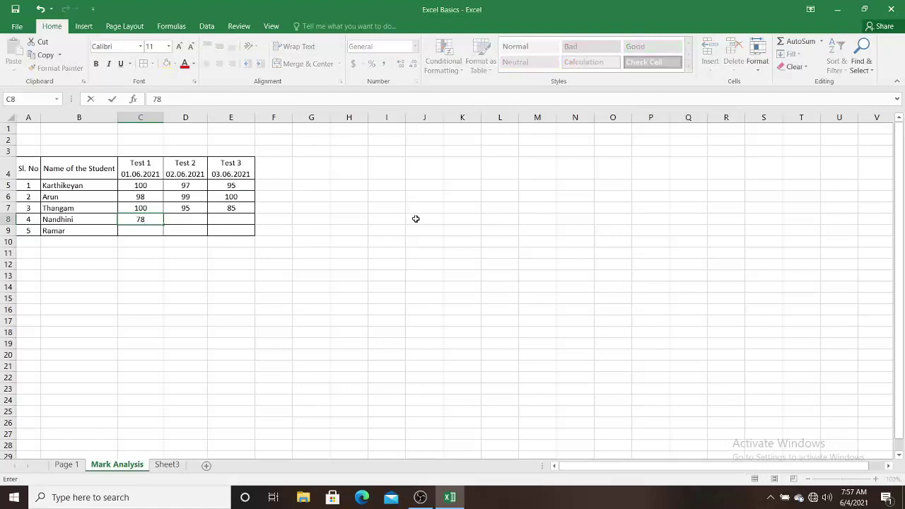
pyautogui.press('Tab')
pyautogui.write('8')
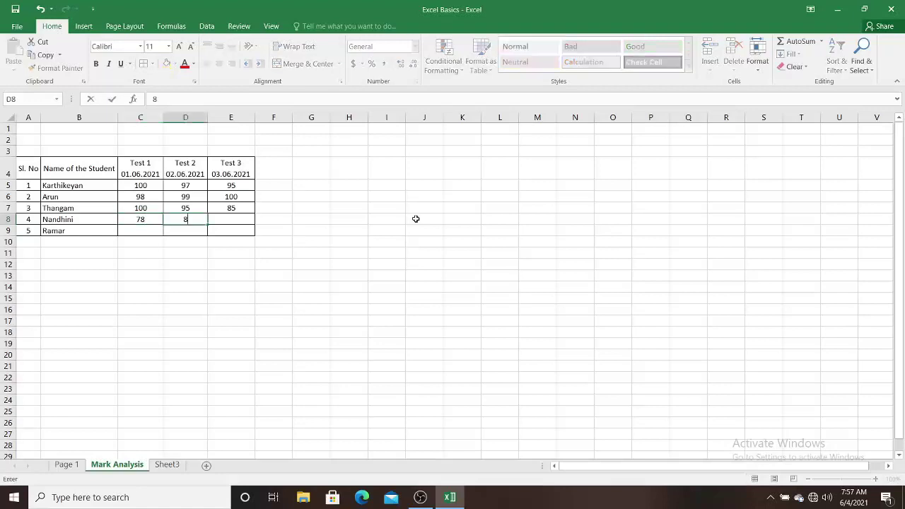
pyautogui.write('8')
pyautogui.press('Tab')
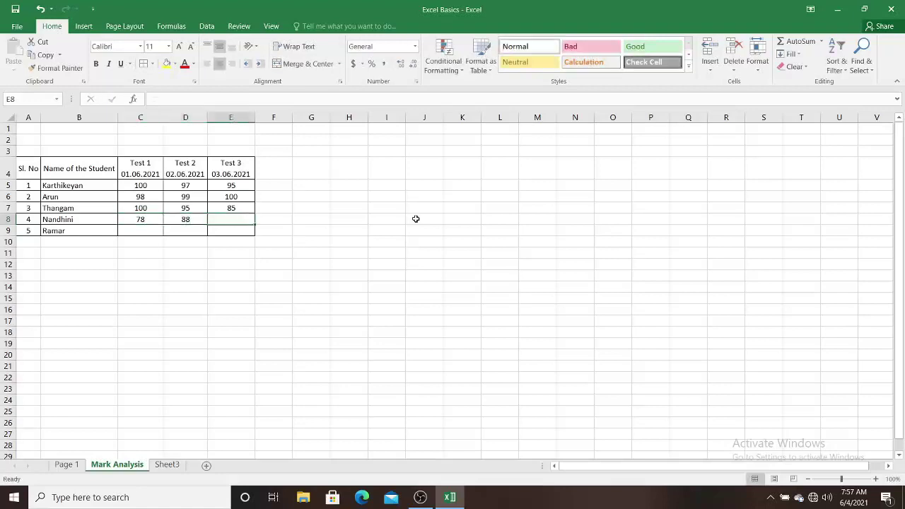
pyautogui.write('AB')
pyautogui.press('Return')
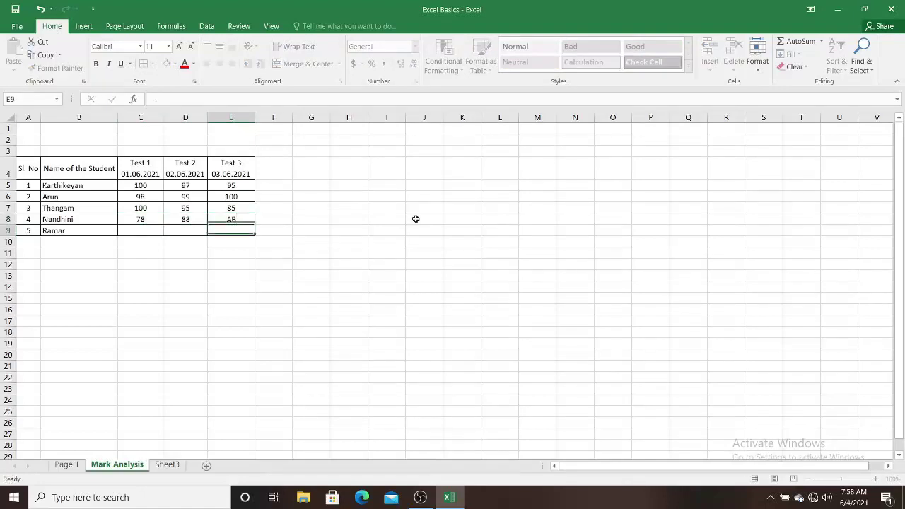
# Enter the fifth student's marks 96, AB and 100 in C9:E9
pyautogui.press('Left')
pyautogui.press('Right')
pyautogui.press('Right')
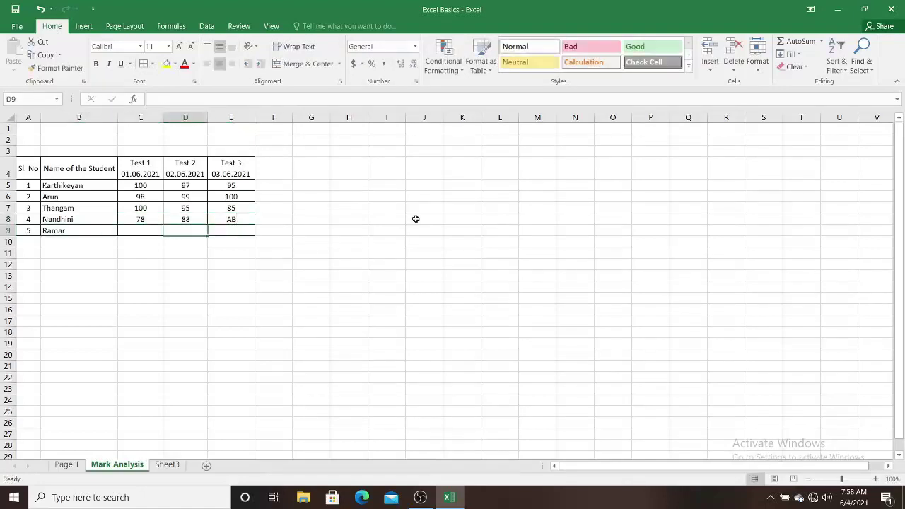
pyautogui.press('Left')
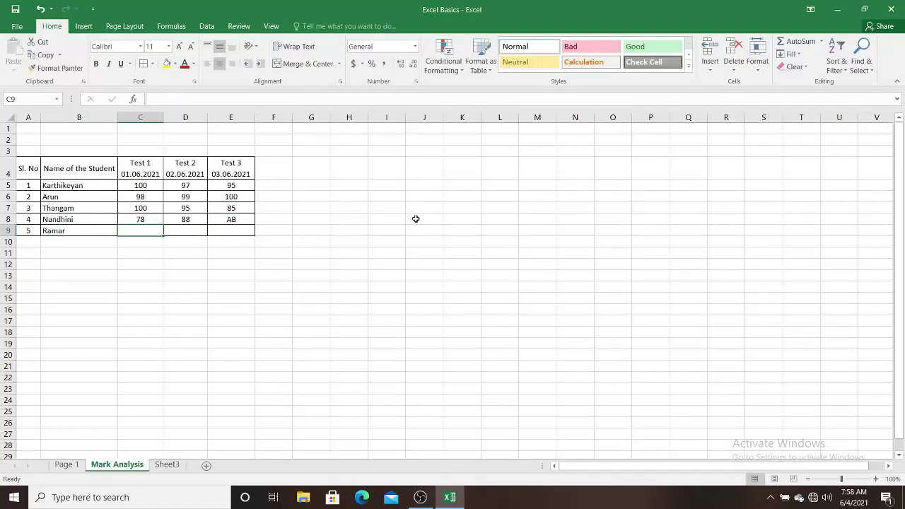
pyautogui.write('96')
pyautogui.press('Tab')
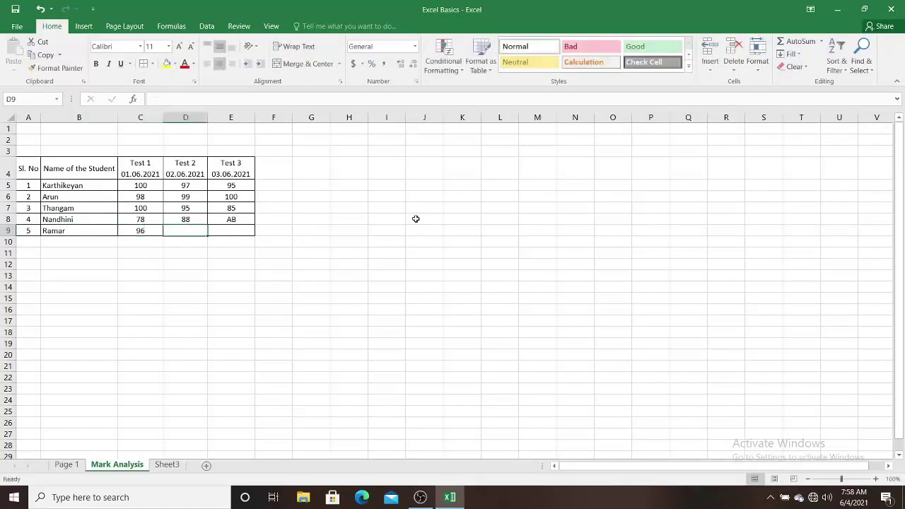
pyautogui.write('A')
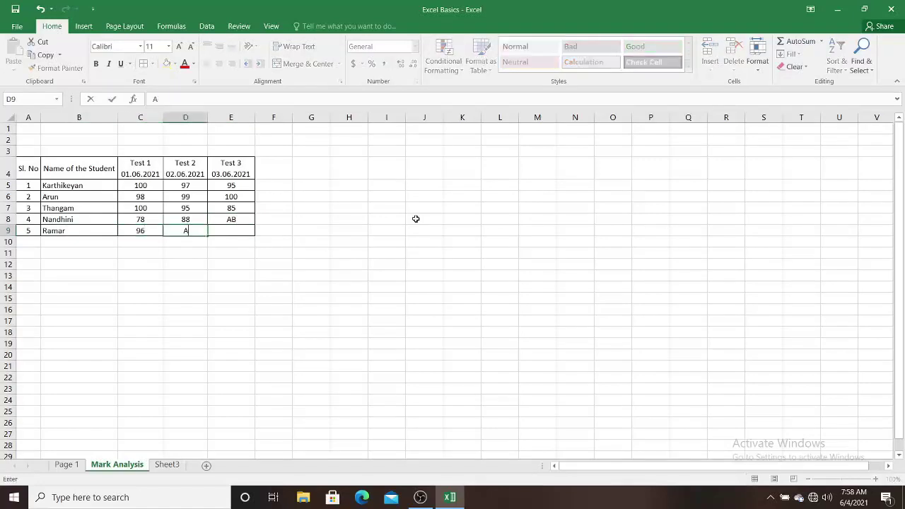
pyautogui.write('B')
pyautogui.press('Tab')
pyautogui.write('10')
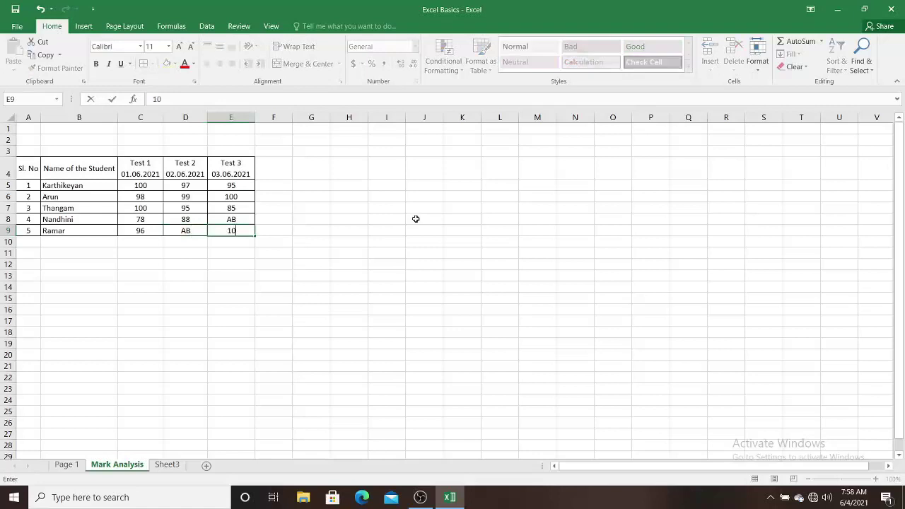
pyautogui.write('0')
pyautogui.press('Return')
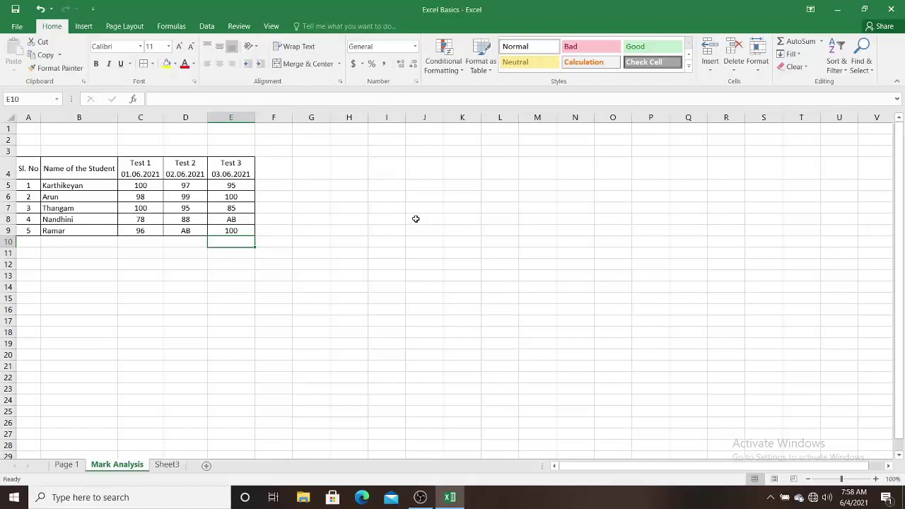
# Type the labels Sum, Average, Maximum and Minimum down B11:B14
pyautogui.click(99, 253)
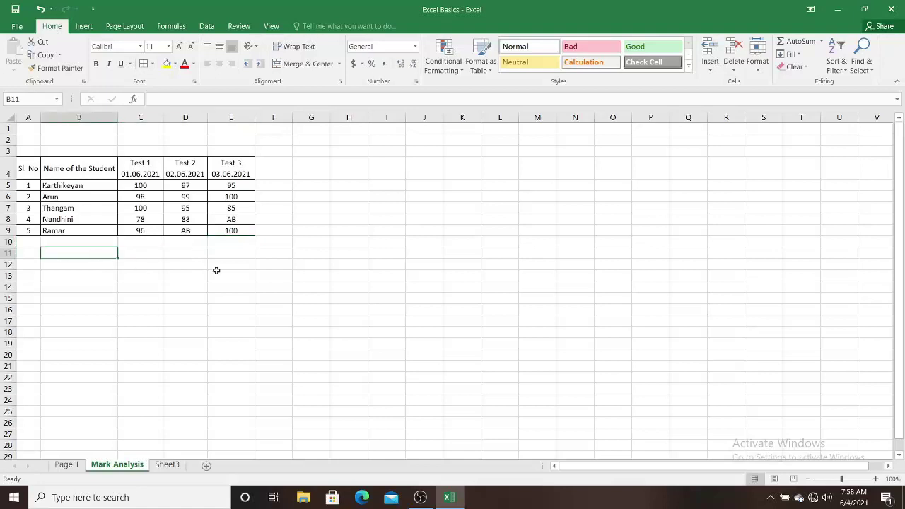
pyautogui.write('Sum')
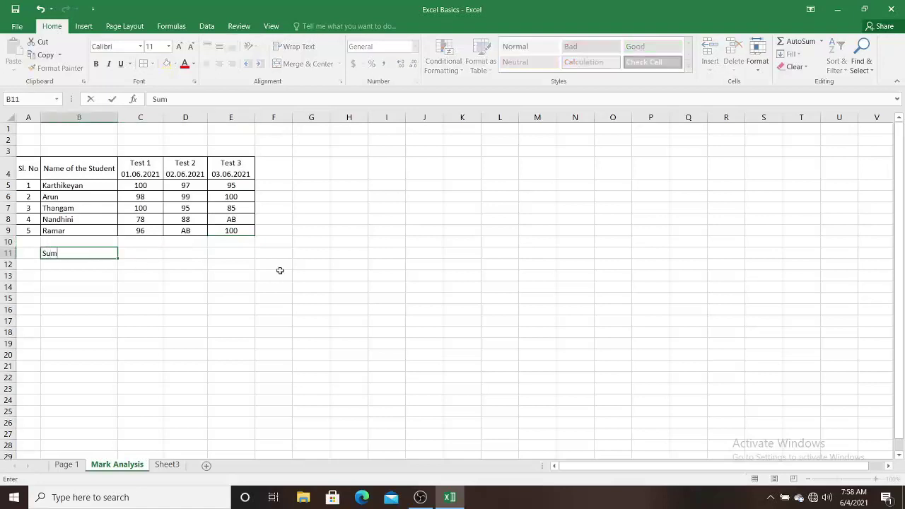
pyautogui.press('Return')
pyautogui.write('Avera')
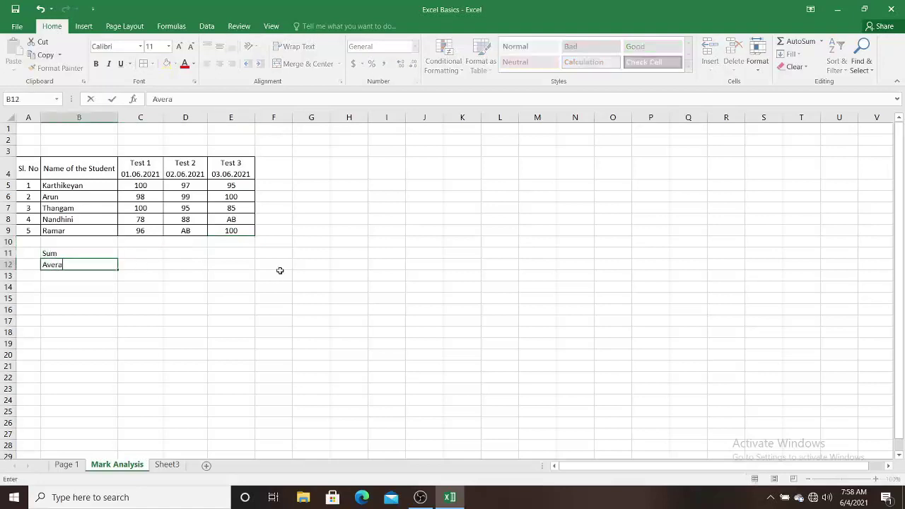
pyautogui.write('ge')
pyautogui.press('Return')
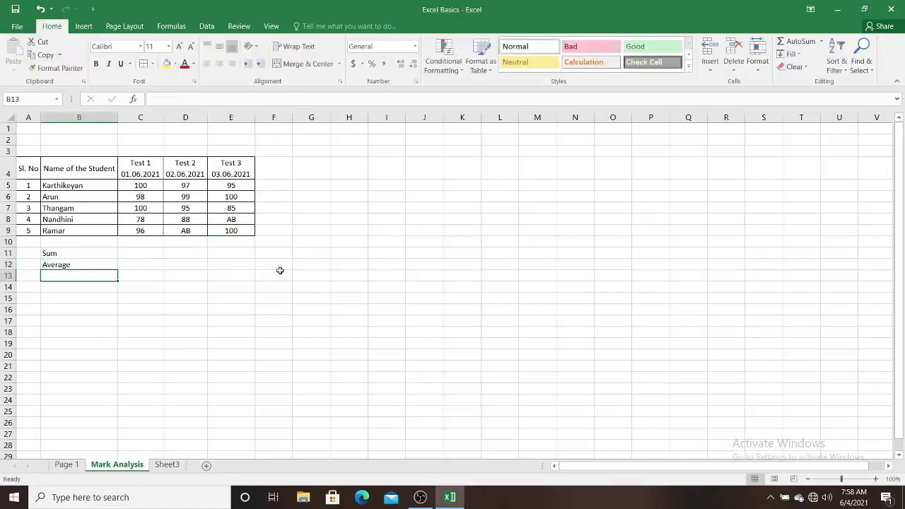
pyautogui.write('Maxi')
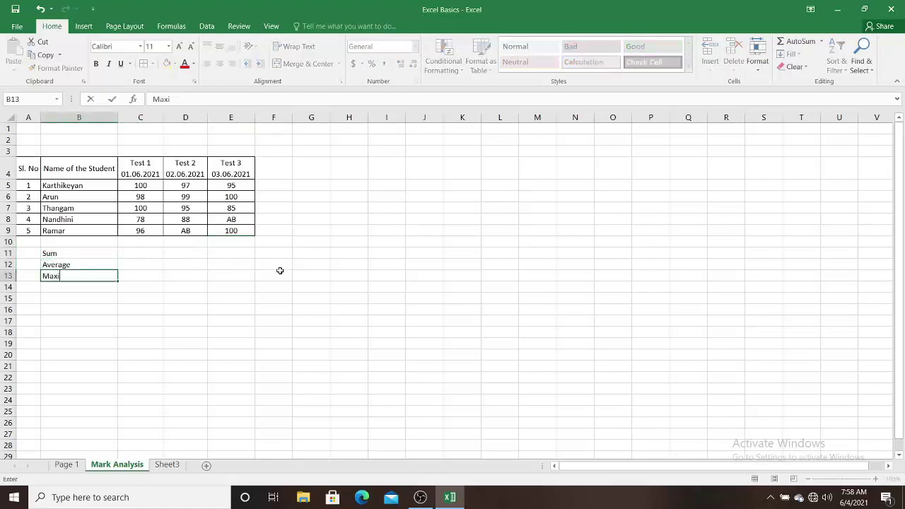
pyautogui.write('mum')
pyautogui.press('Return')
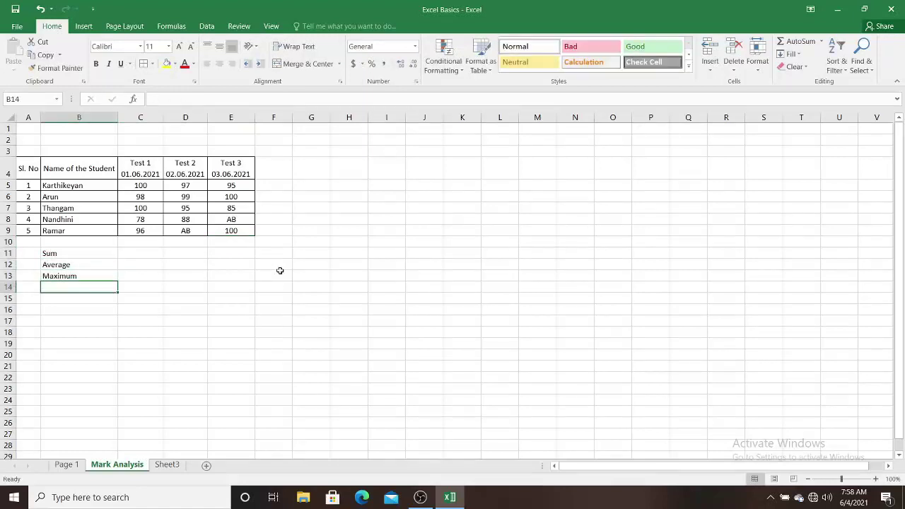
pyautogui.write('Minimum')
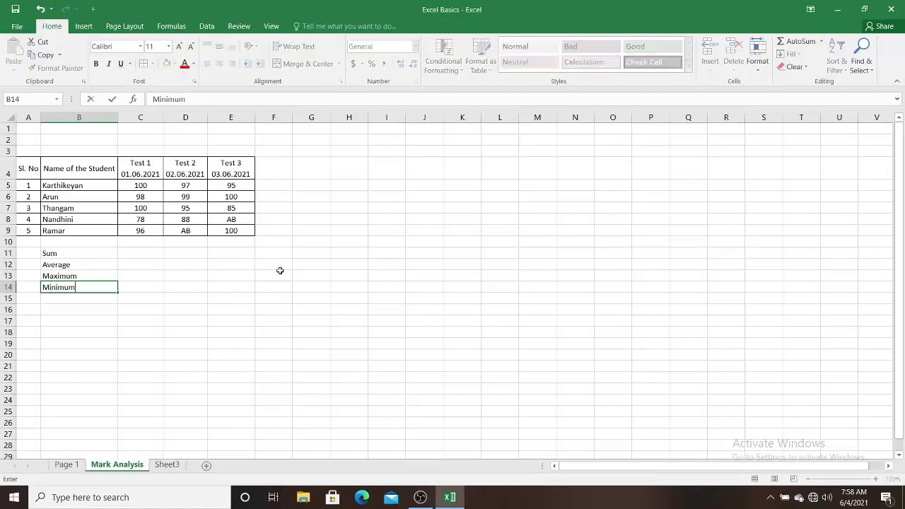
pyautogui.press('Return')
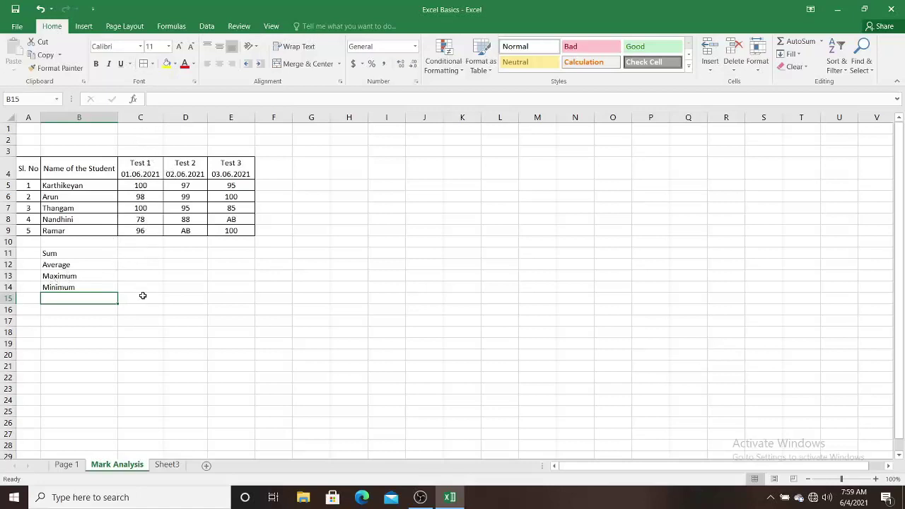
pyautogui.click(144, 252)
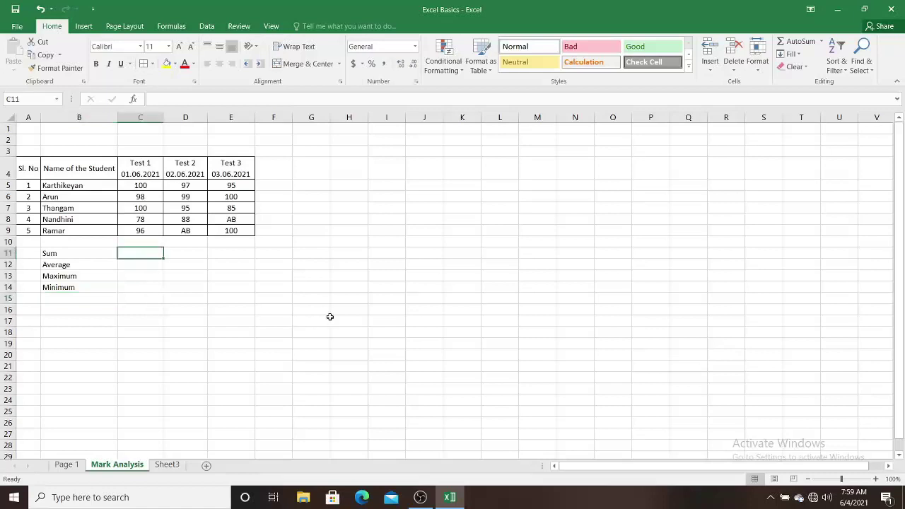
pyautogui.write('=')
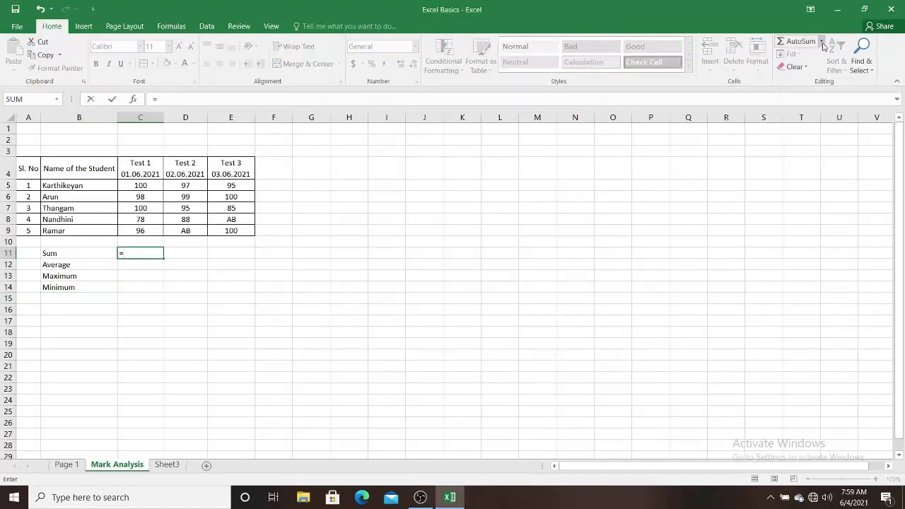
pyautogui.click(822, 41)
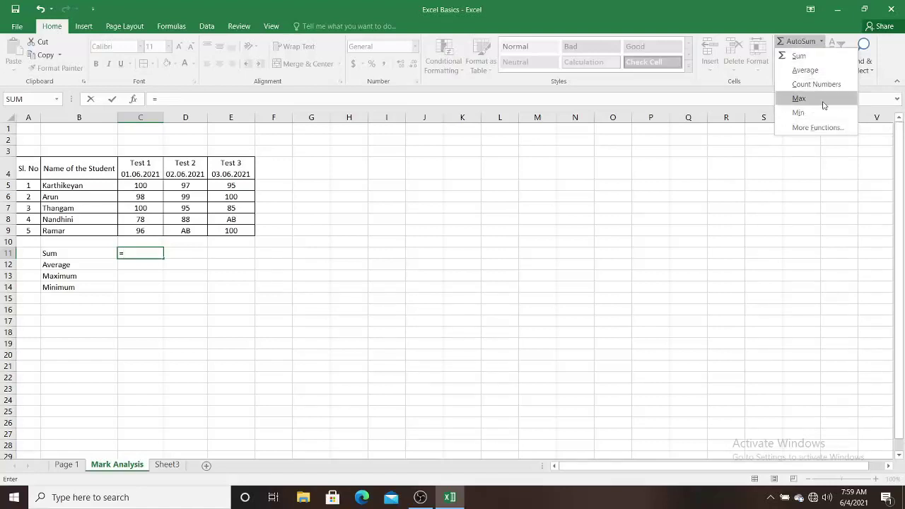
pyautogui.press('Escape')
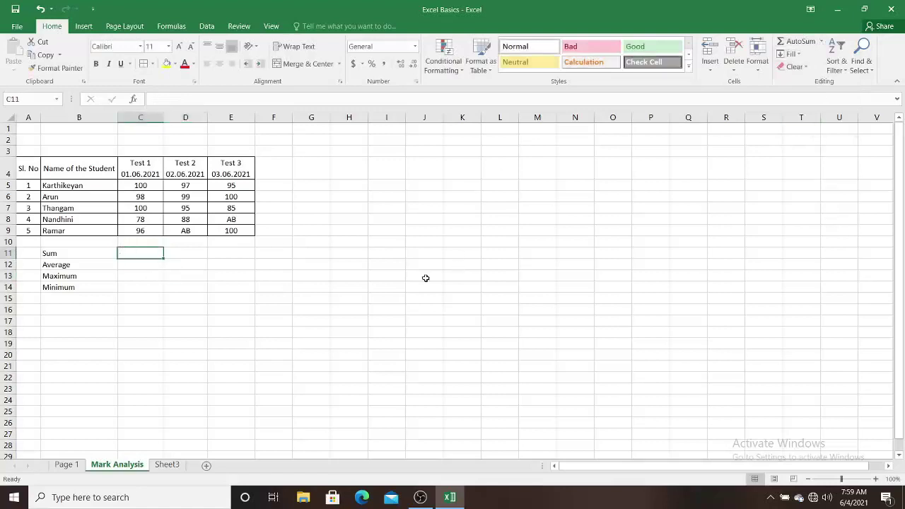
# Put =AVERAGE(C5:C9) in C12, showing 94.4, and centre it
pyautogui.click(133, 267)
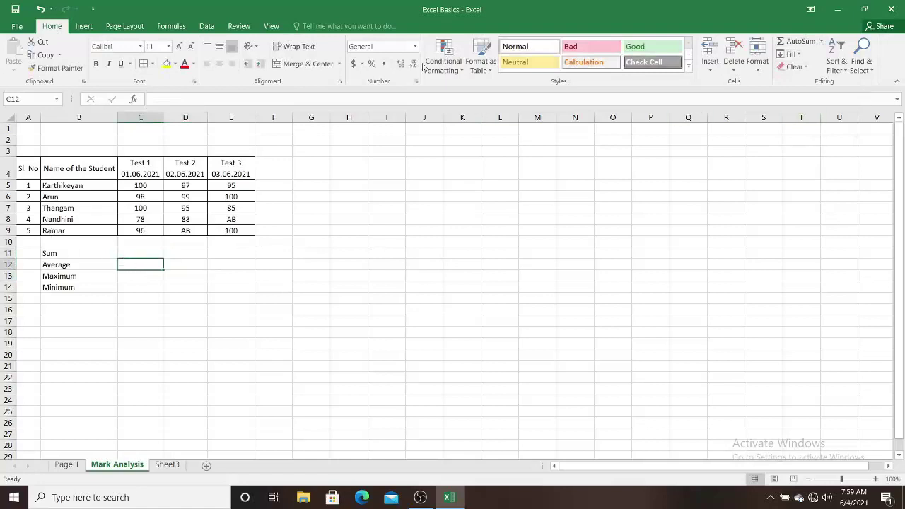
pyautogui.click(822, 41)
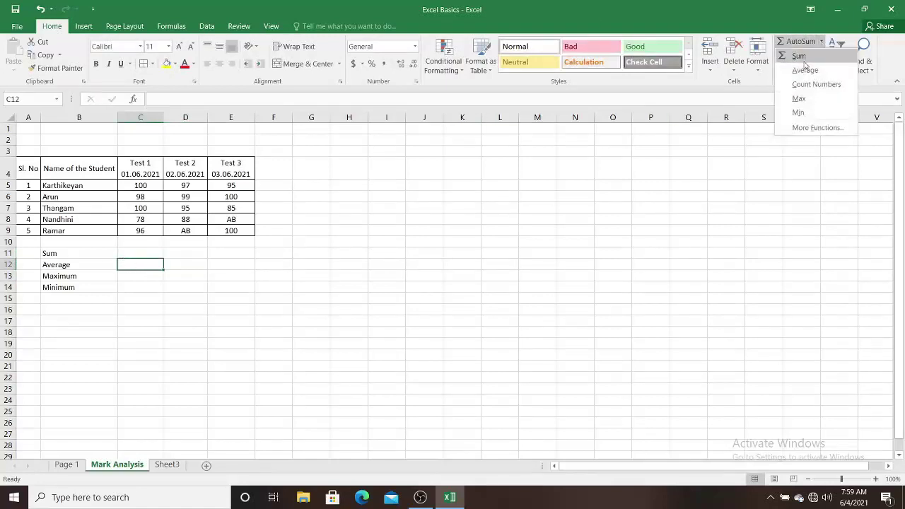
pyautogui.click(802, 71)
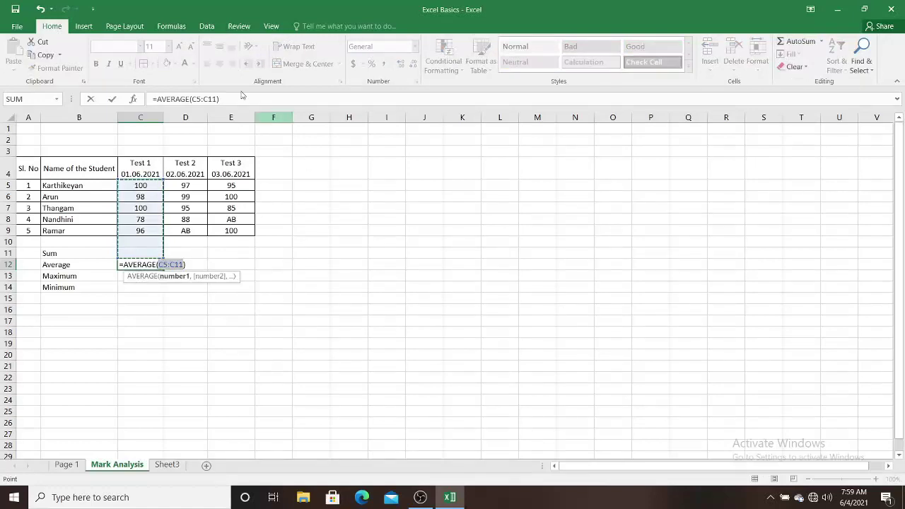
pyautogui.click(221, 101)
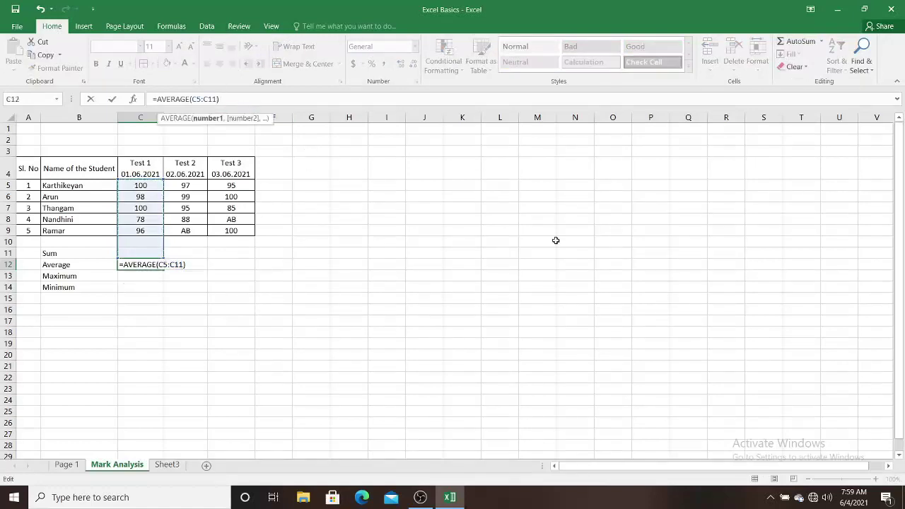
pyautogui.press('BackSpace')
pyautogui.press('BackSpace')
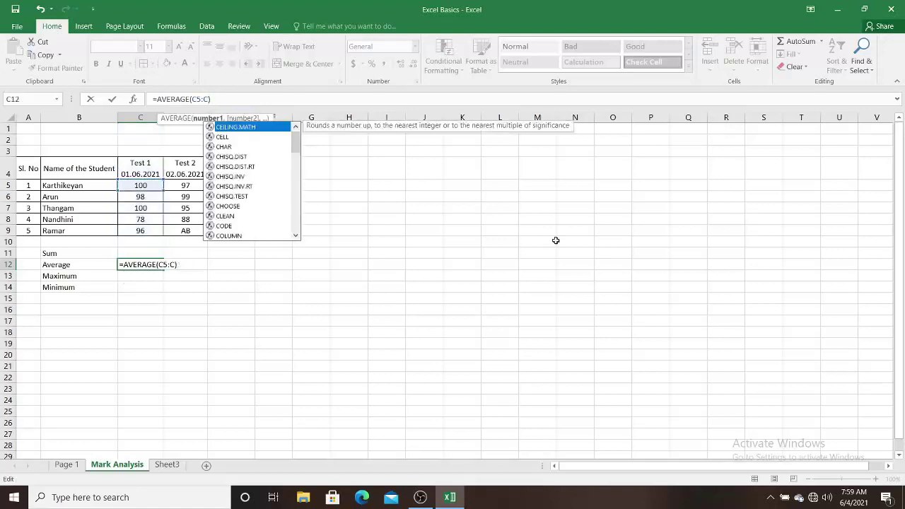
pyautogui.write('9')
pyautogui.press('Return')
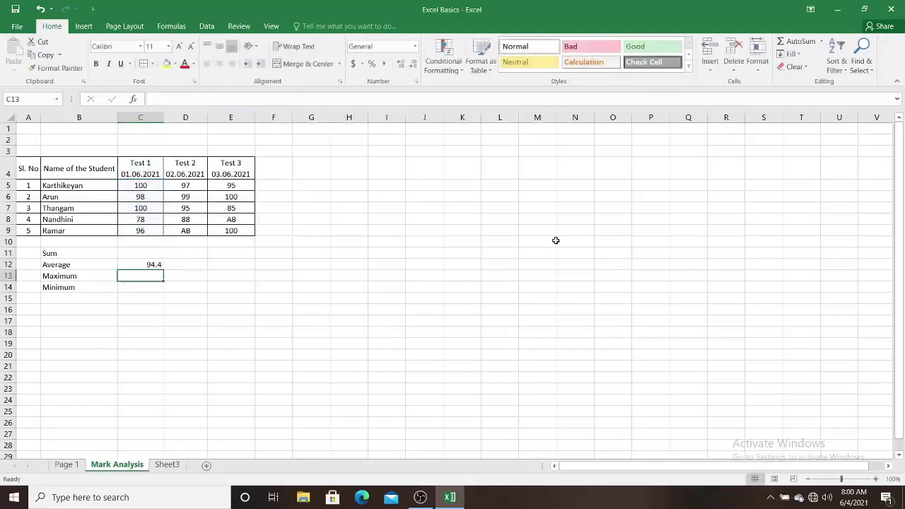
pyautogui.click(145, 265)
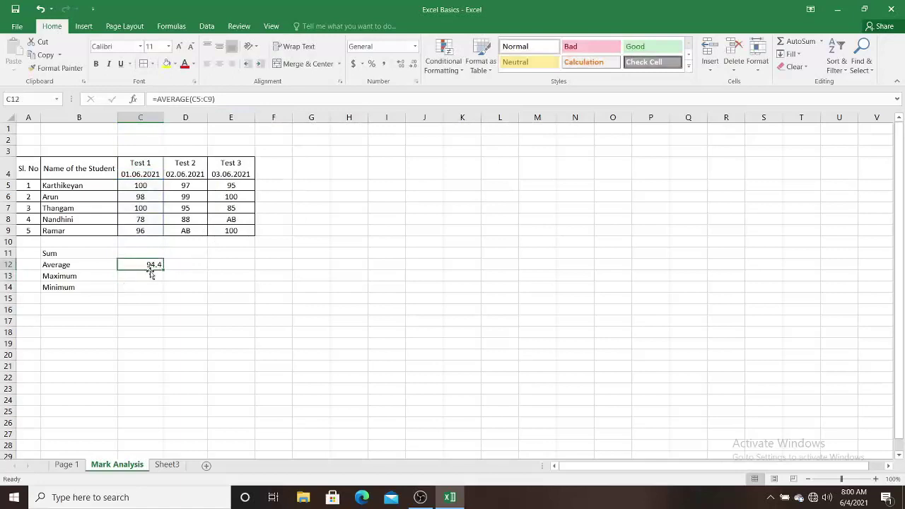
pyautogui.click(220, 64)
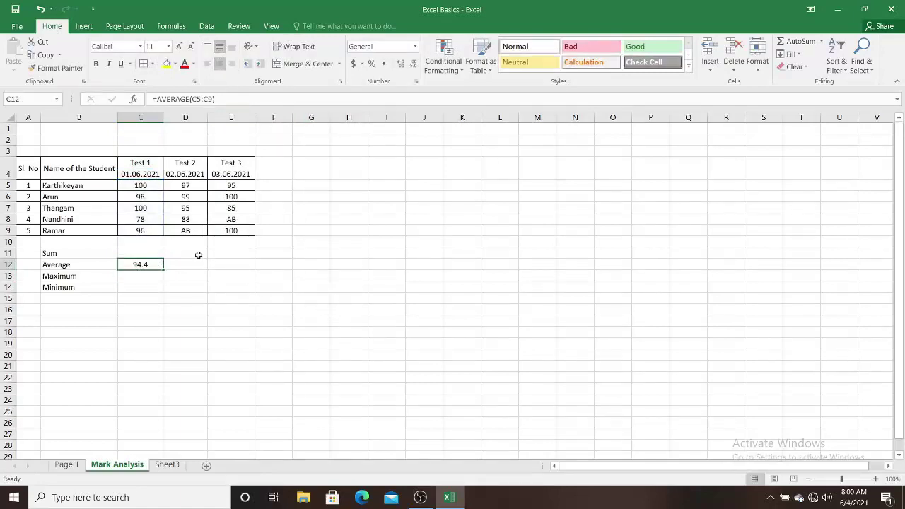
pyautogui.click(151, 253)
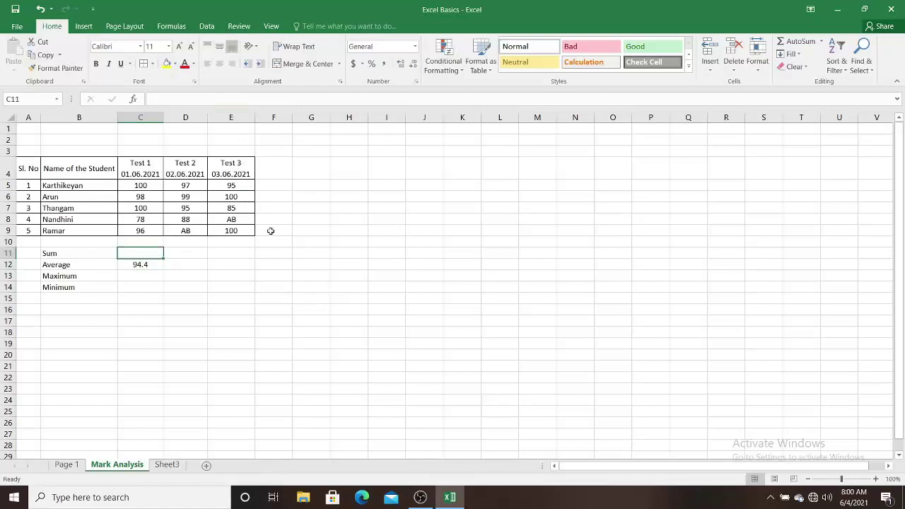
# Put =SUM(C5:C9) in C11, giving a total of 472, and centre it
pyautogui.click(821, 43)
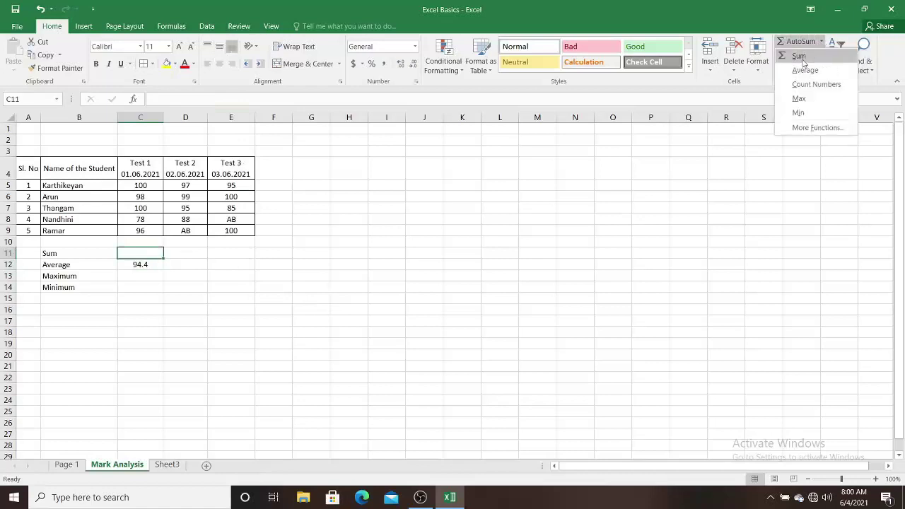
pyautogui.click(799, 57)
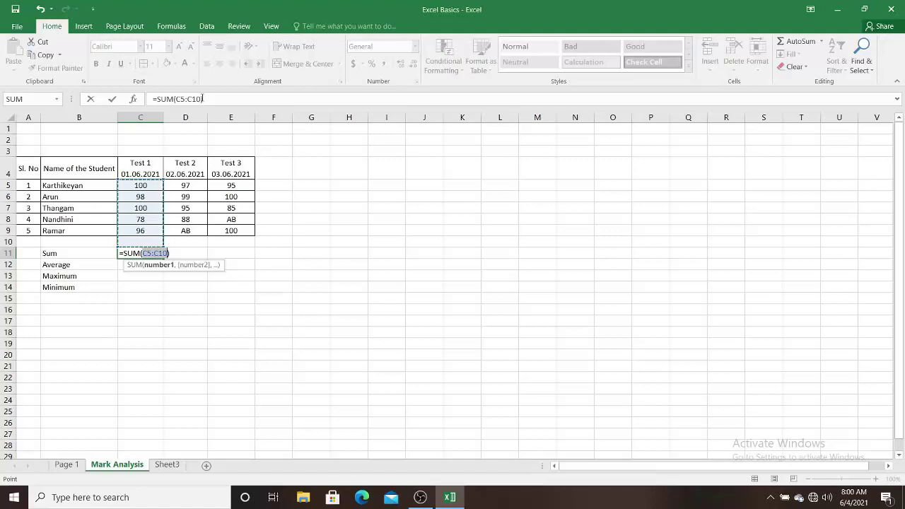
pyautogui.press('BackSpace')
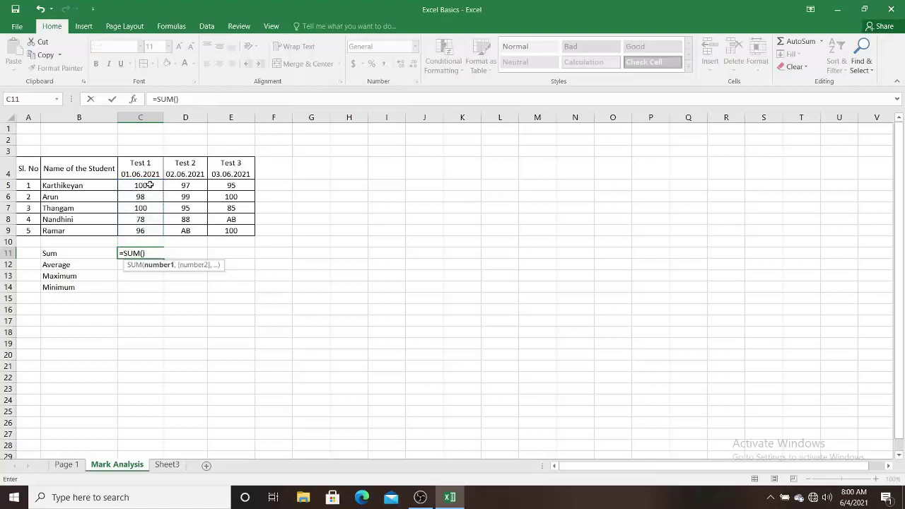
pyautogui.moveTo(149, 185); pyautogui.dragTo(150, 232)
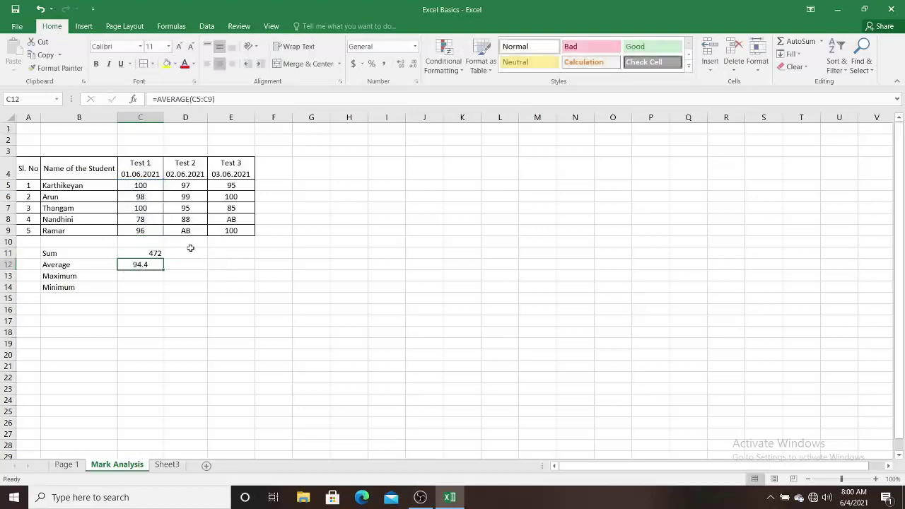
pyautogui.click(155, 253)
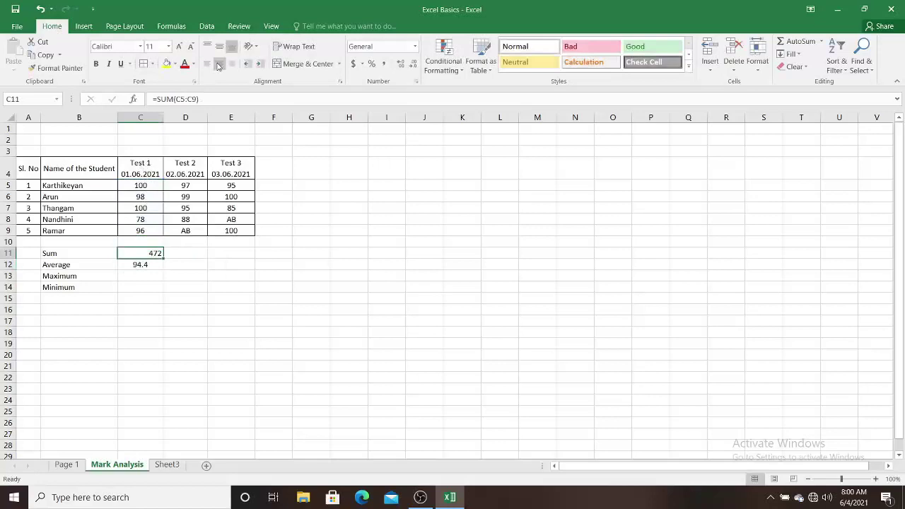
pyautogui.click(219, 64)
pyautogui.click(219, 46)
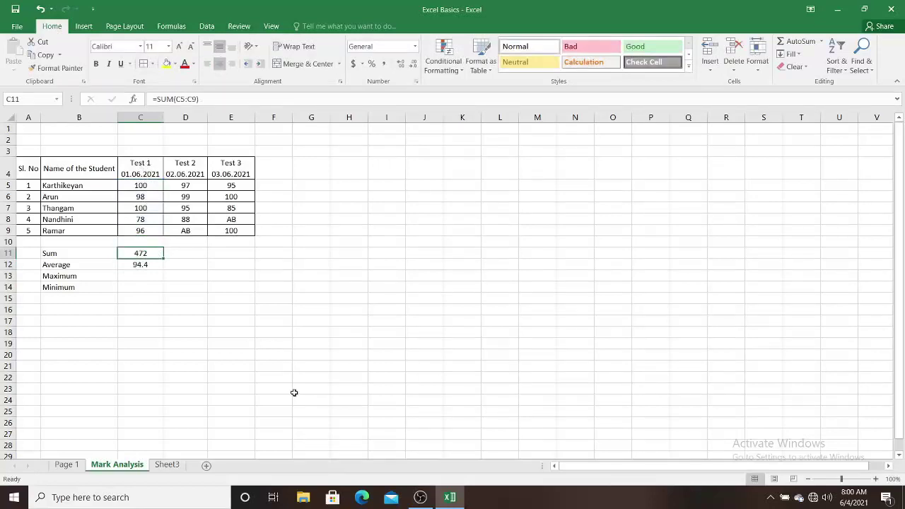
pyautogui.click(153, 276)
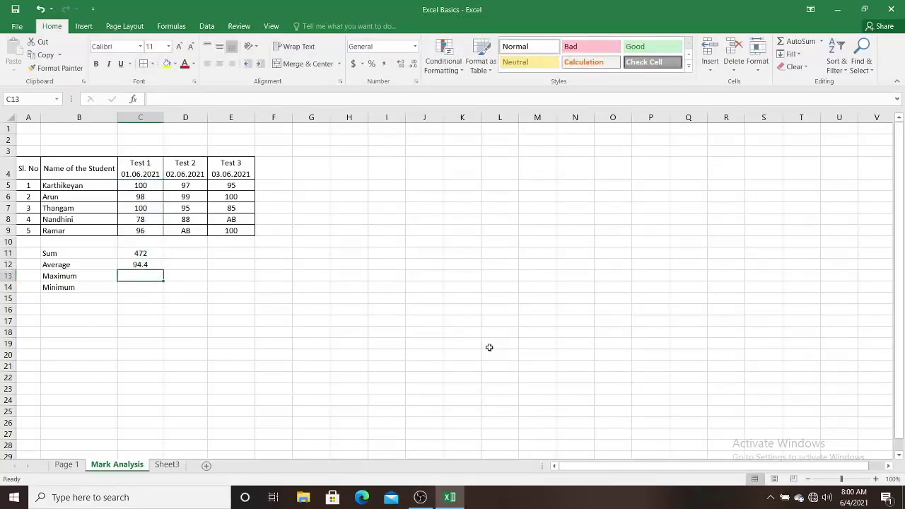
# Enter =MAX(C5:C9) in C13, showing 100, and centre the result
pyautogui.click(820, 41)
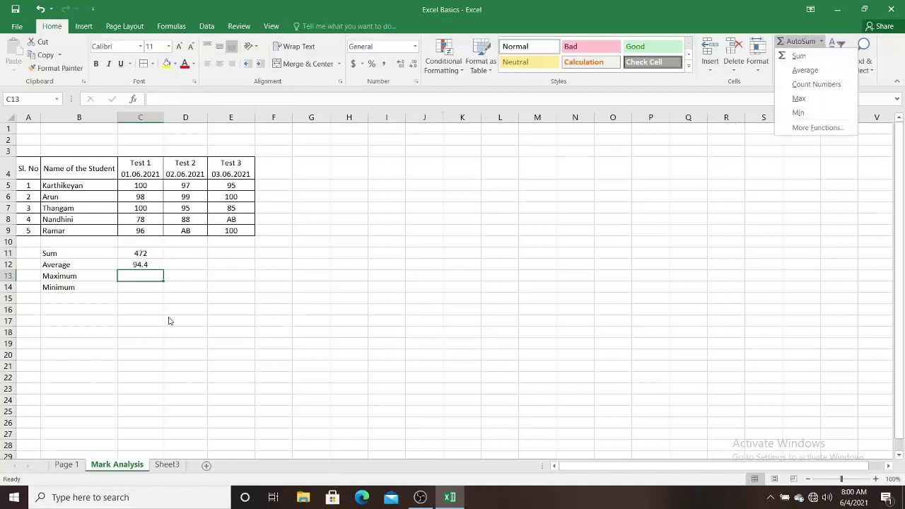
pyautogui.click(147, 282)
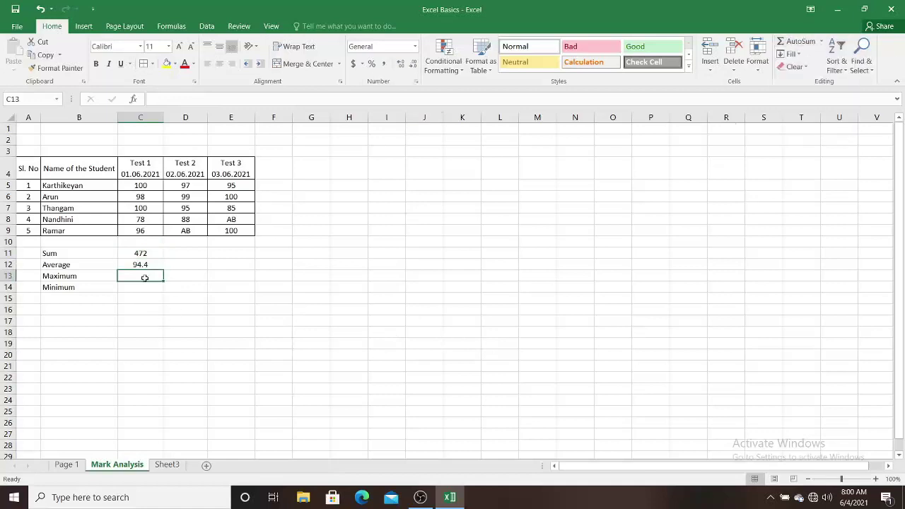
pyautogui.click(158, 99)
pyautogui.write('=')
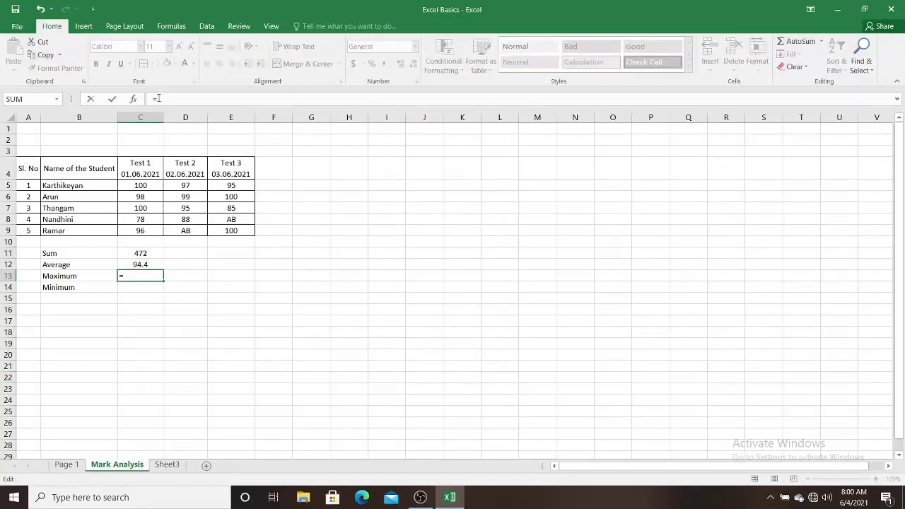
pyautogui.write('Max')
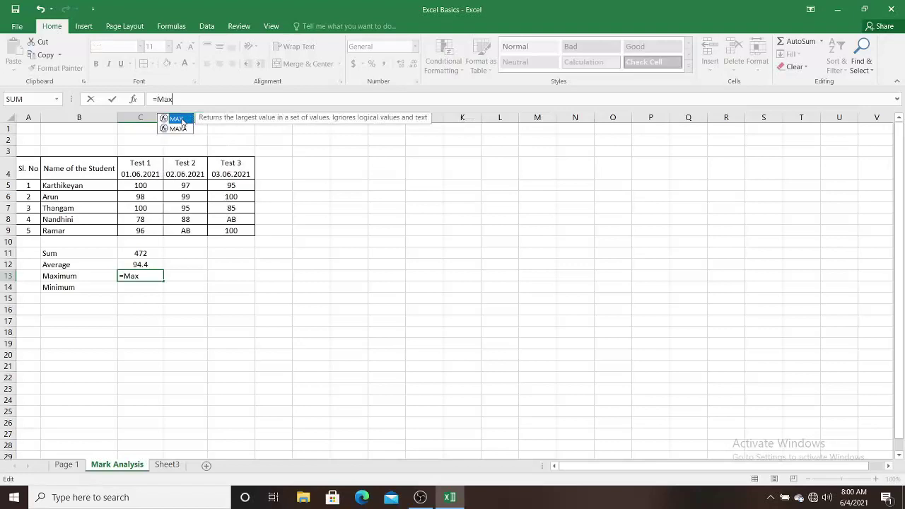
pyautogui.doubleClick(182, 121)
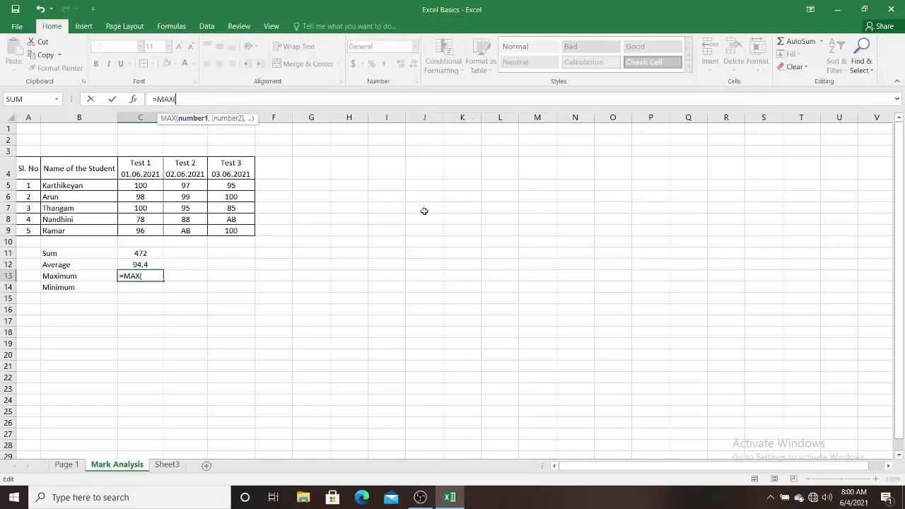
pyautogui.moveTo(152, 184); pyautogui.dragTo(144, 229)
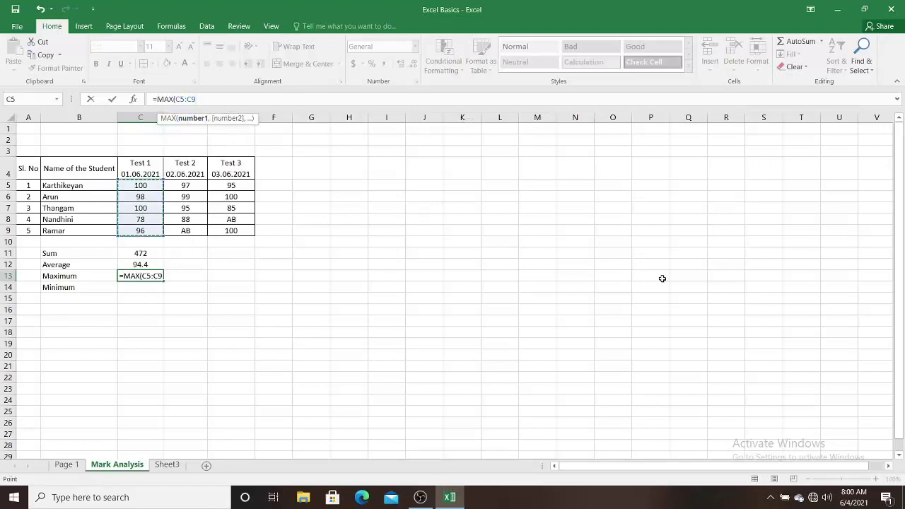
pyautogui.write(')')
pyautogui.press('Return')
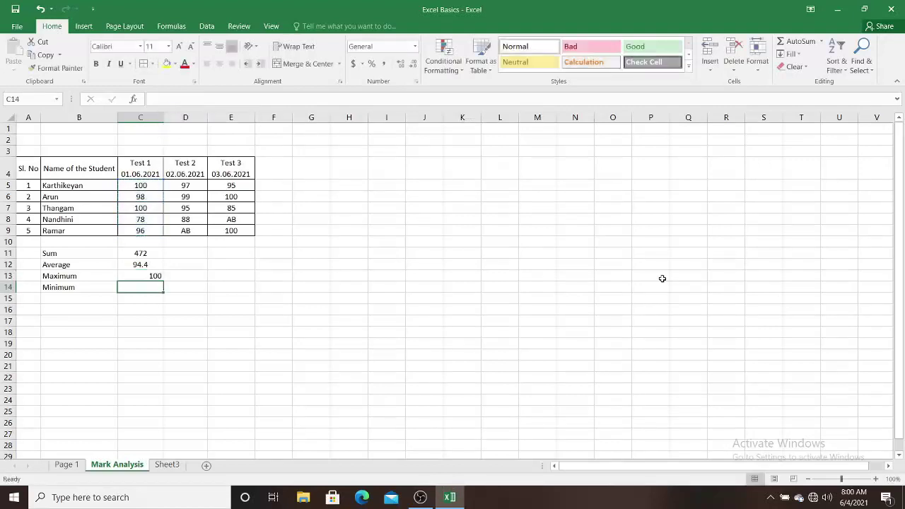
pyautogui.click(139, 277)
pyautogui.click(221, 64)
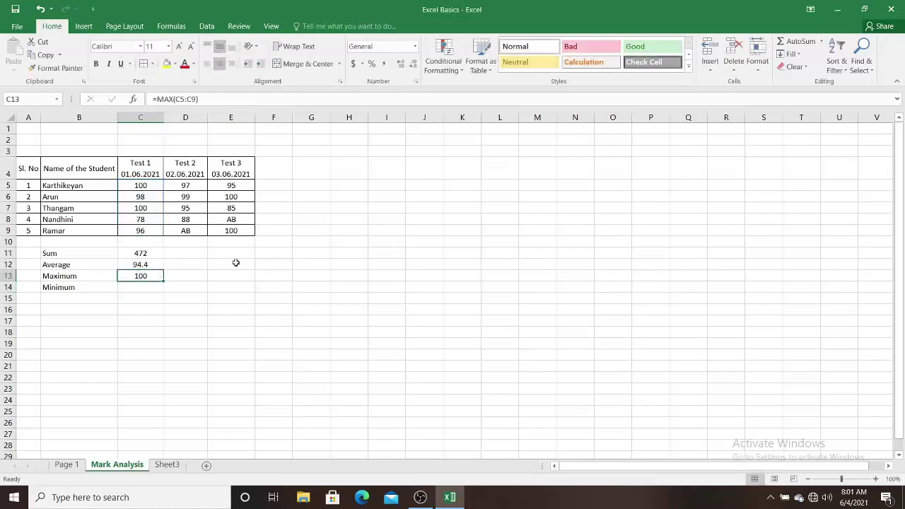
pyautogui.click(148, 287)
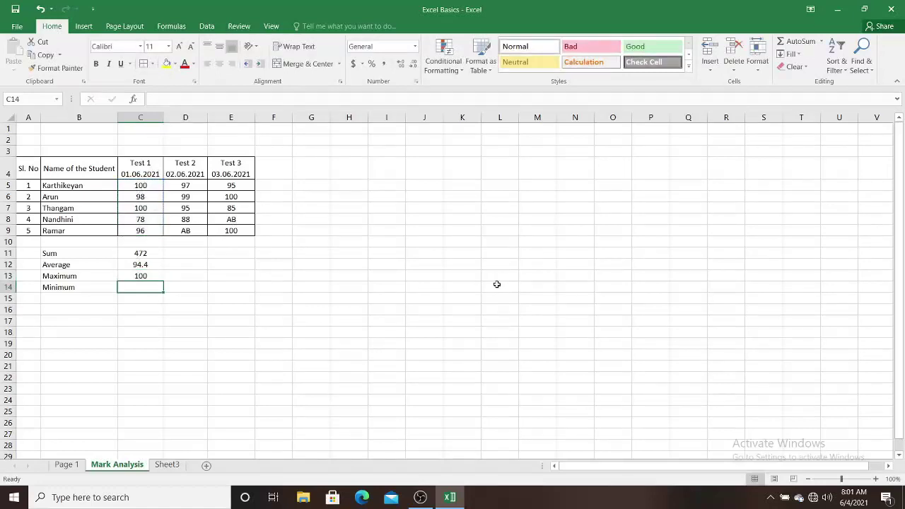
# Enter =MIN(C5:C9) in C14, showing 78, and centre the result
pyautogui.write('=')
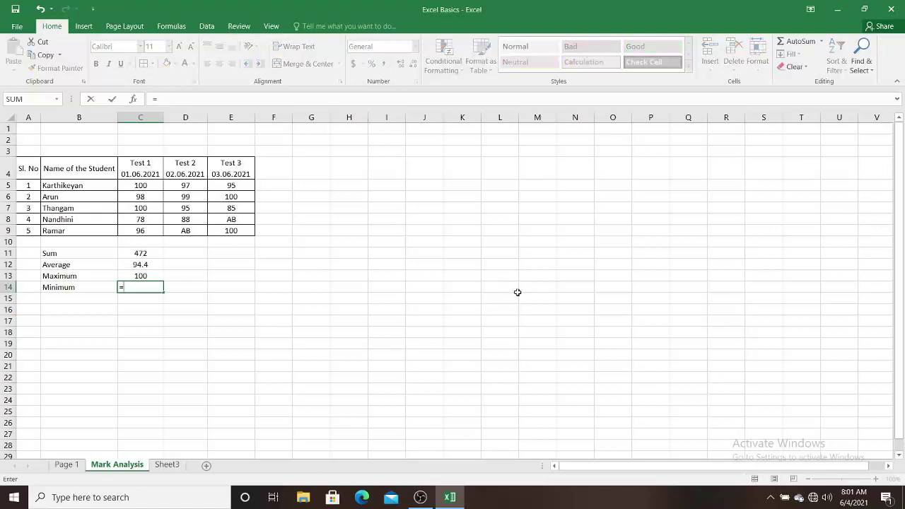
pyautogui.write('min')
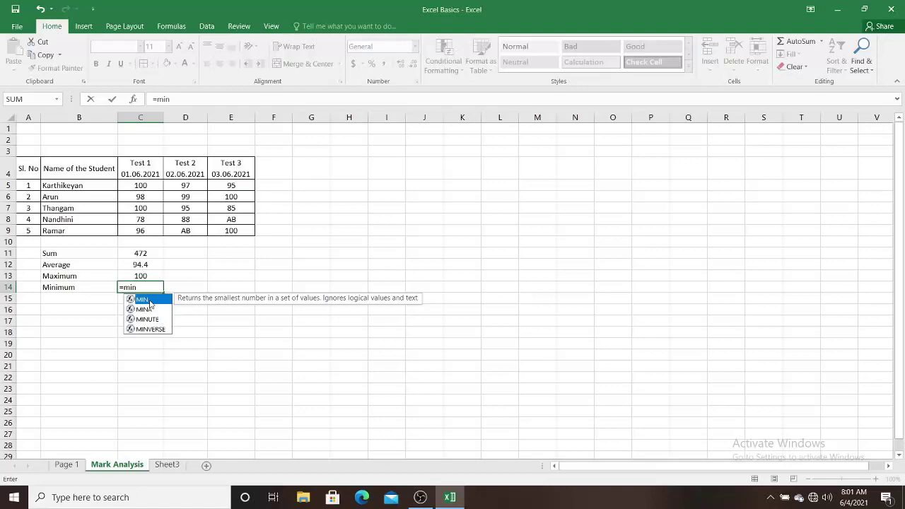
pyautogui.doubleClick(149, 300)
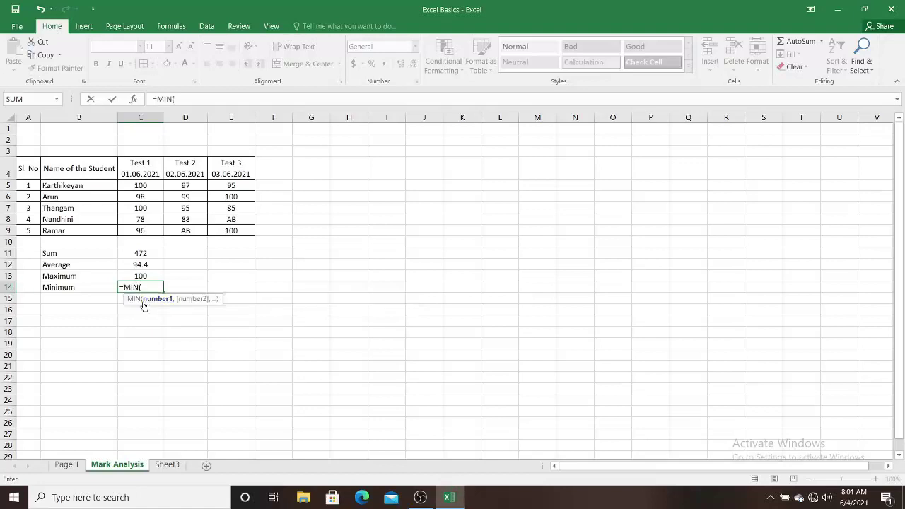
pyautogui.moveTo(153, 185); pyautogui.dragTo(141, 230)
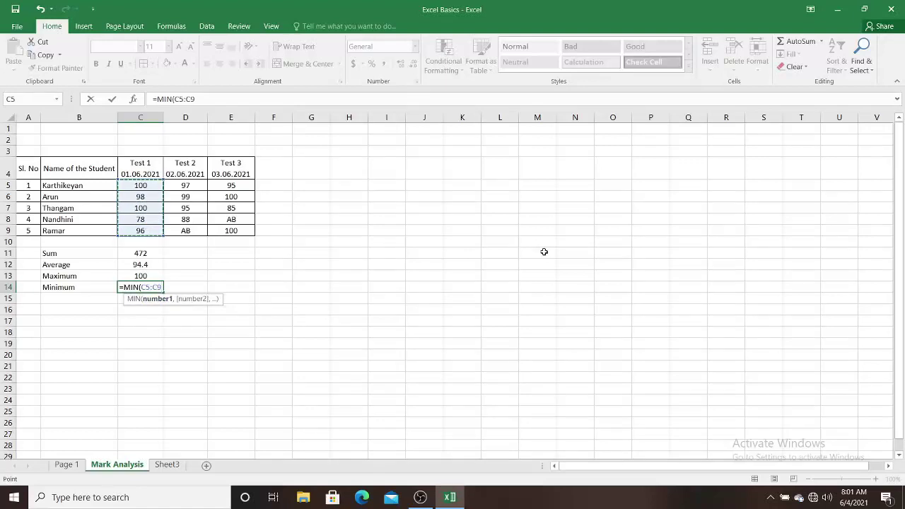
pyautogui.write(')')
pyautogui.press('Return')
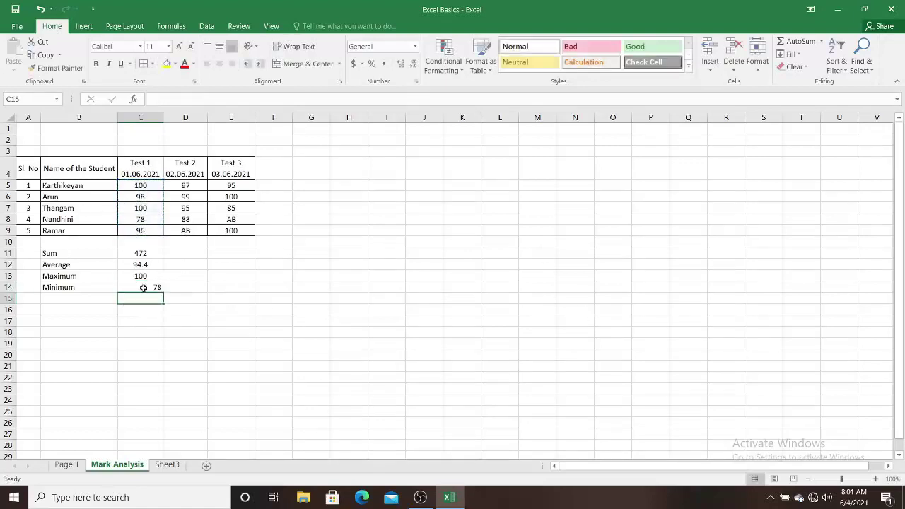
pyautogui.click(142, 286)
pyautogui.click(219, 64)
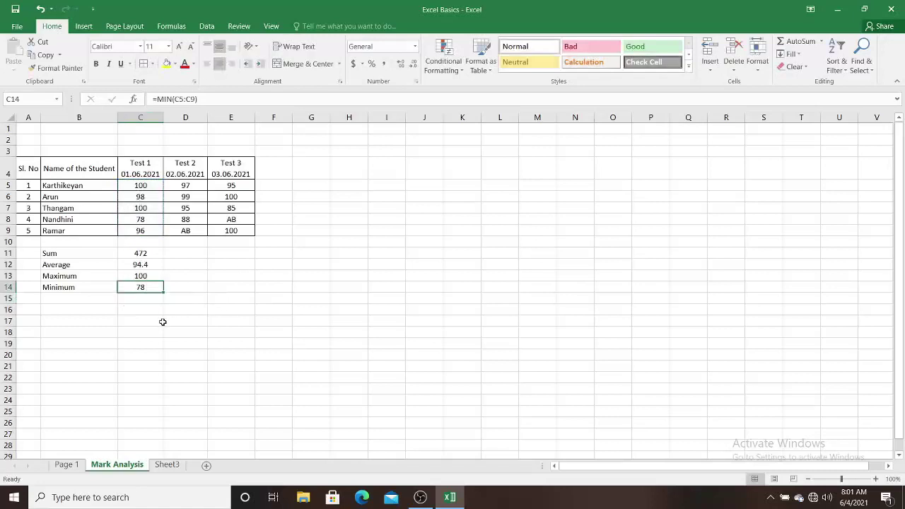
pyautogui.click(190, 318)
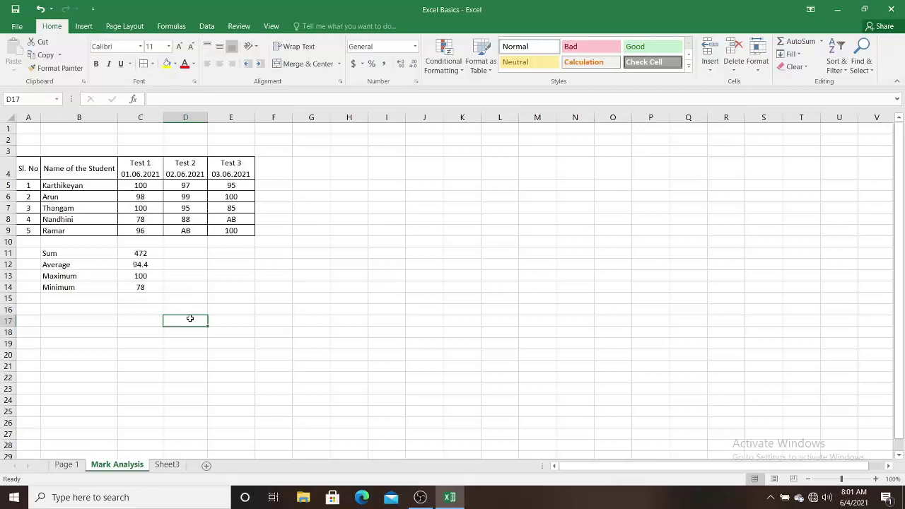
# Fill the C11:C14 summary formulas right into D11:D14 and check the Sum formula
pyautogui.click(181, 254)
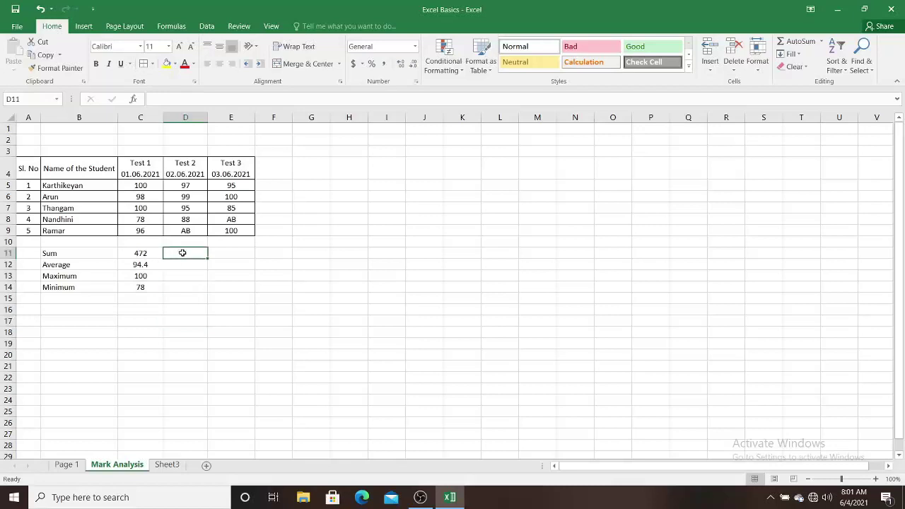
pyautogui.click(183, 268)
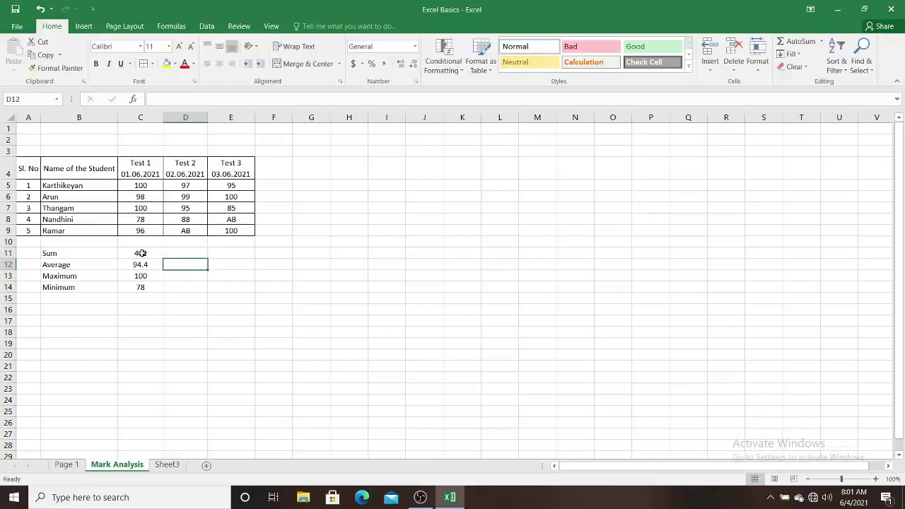
pyautogui.moveTo(141, 253); pyautogui.dragTo(145, 288)
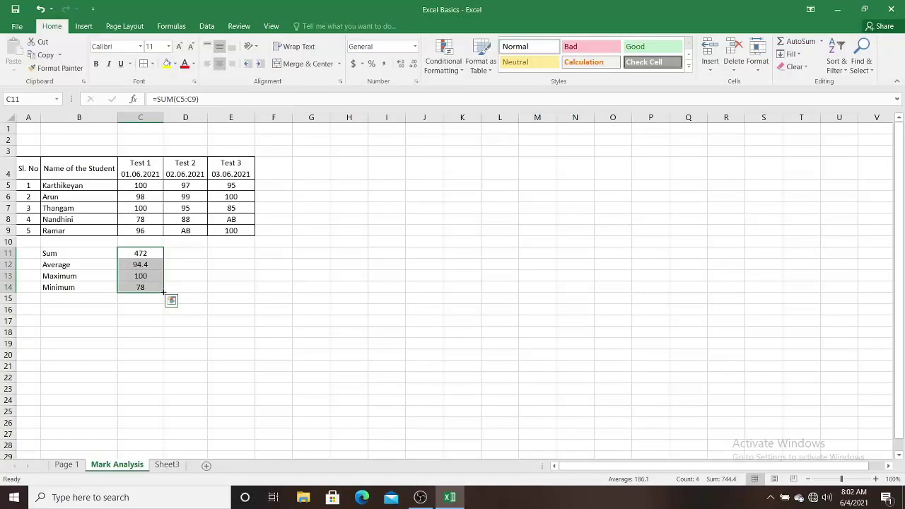
pyautogui.moveTo(163, 292); pyautogui.dragTo(202, 289)
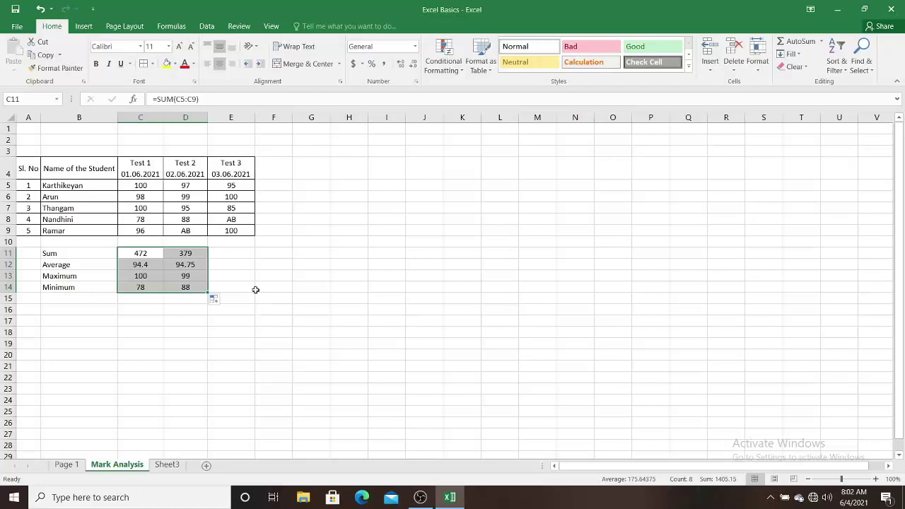
pyautogui.click(240, 275)
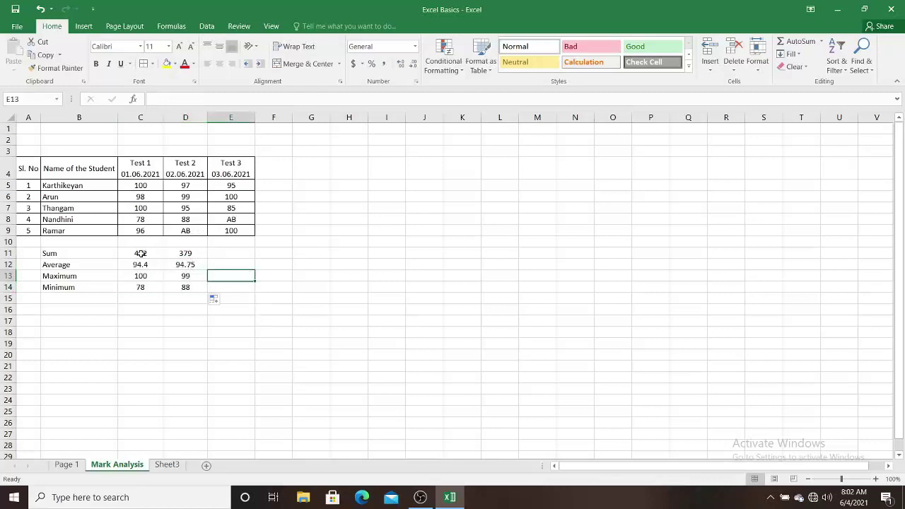
pyautogui.click(141, 253)
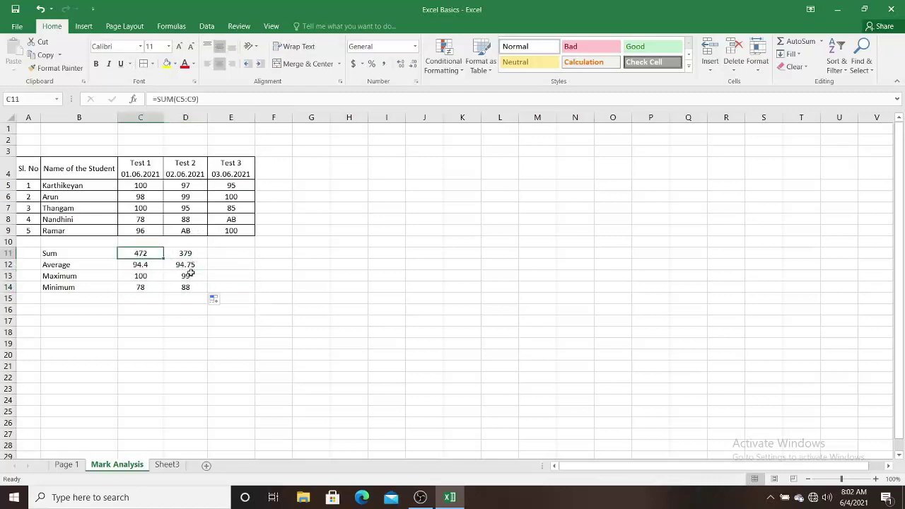
pyautogui.doubleClick(140, 253)
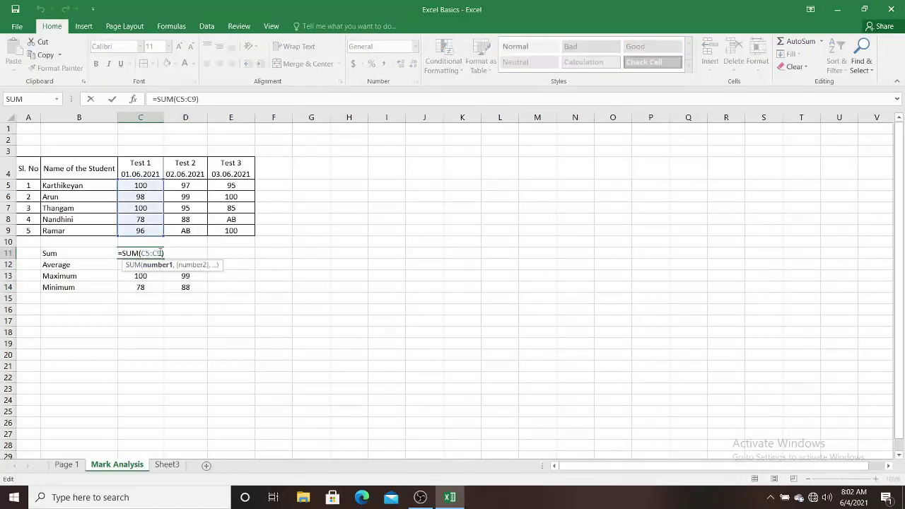
pyautogui.click(407, 343)
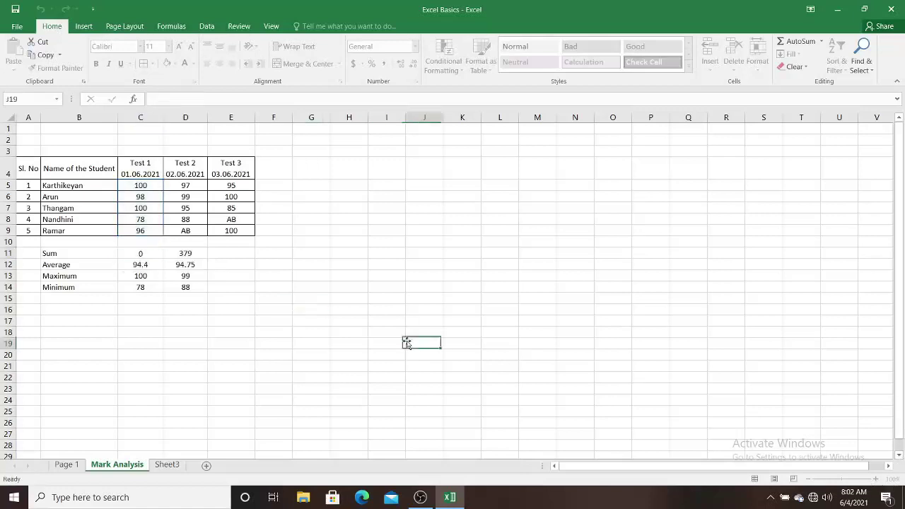
# Zoom the sheet in to 150%
pyautogui.click(877, 479)
pyautogui.click(877, 479)
pyautogui.click(877, 480)
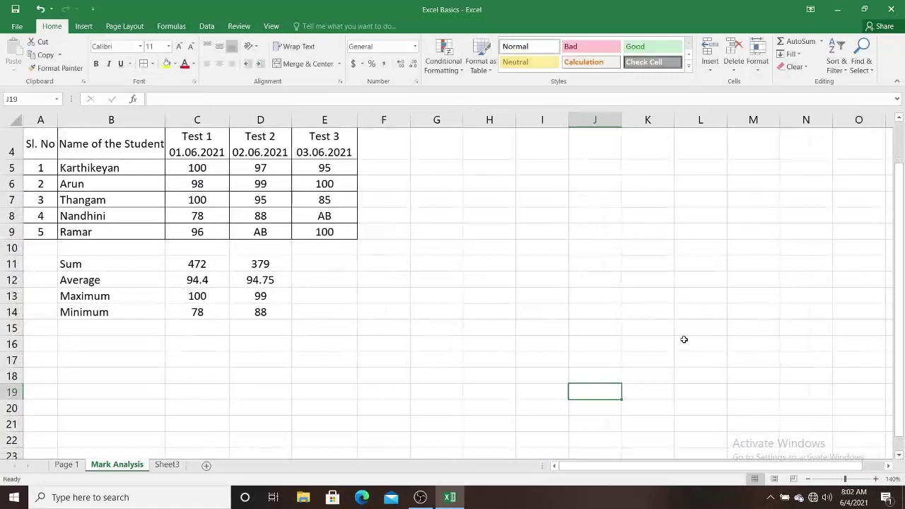
pyautogui.click(877, 480)
pyautogui.scroll(2, 439, 325)
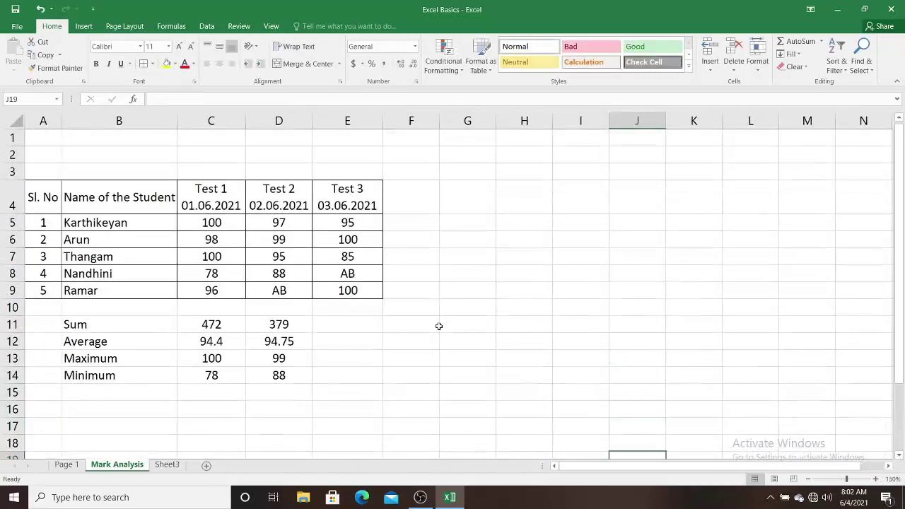
# Inspect the C11, D11 and D12 formulas to confirm their ranges
pyautogui.doubleClick(212, 324)
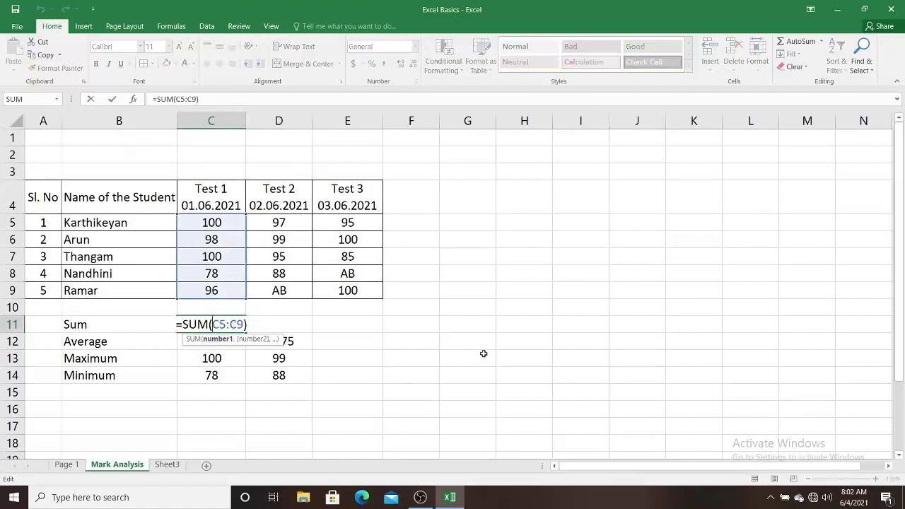
pyautogui.press('Escape')
pyautogui.click(292, 325)
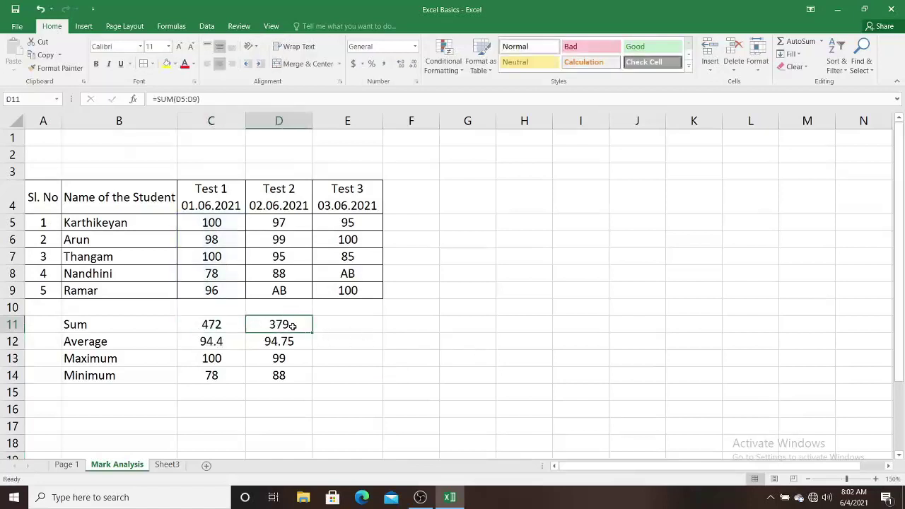
pyautogui.doubleClick(292, 325)
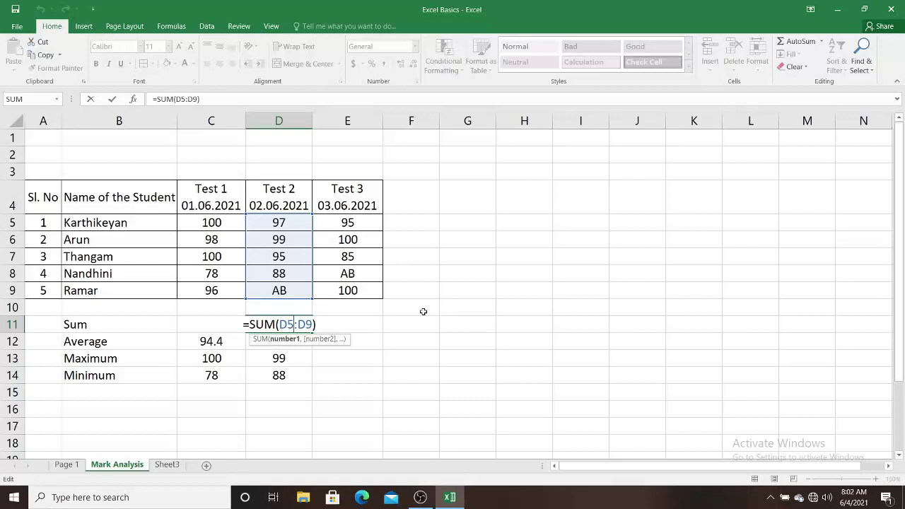
pyautogui.press('Return')
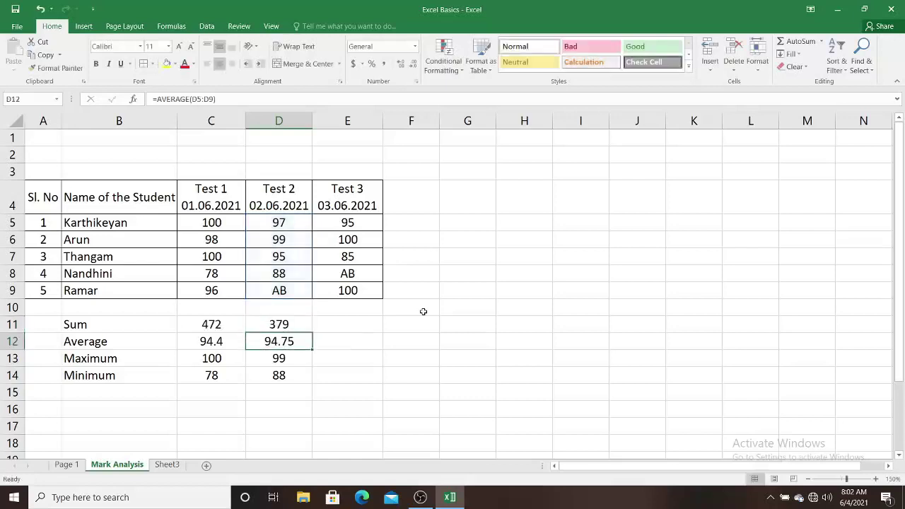
pyautogui.doubleClick(296, 341)
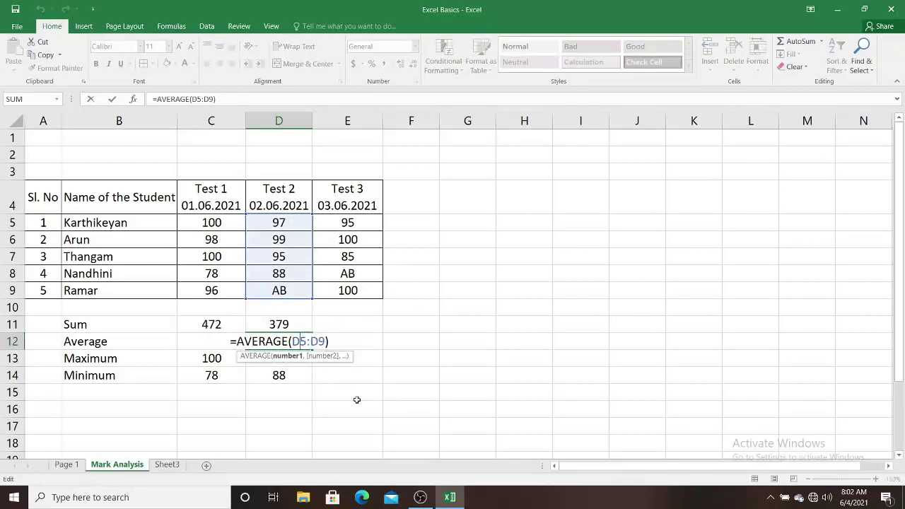
pyautogui.press('Return')
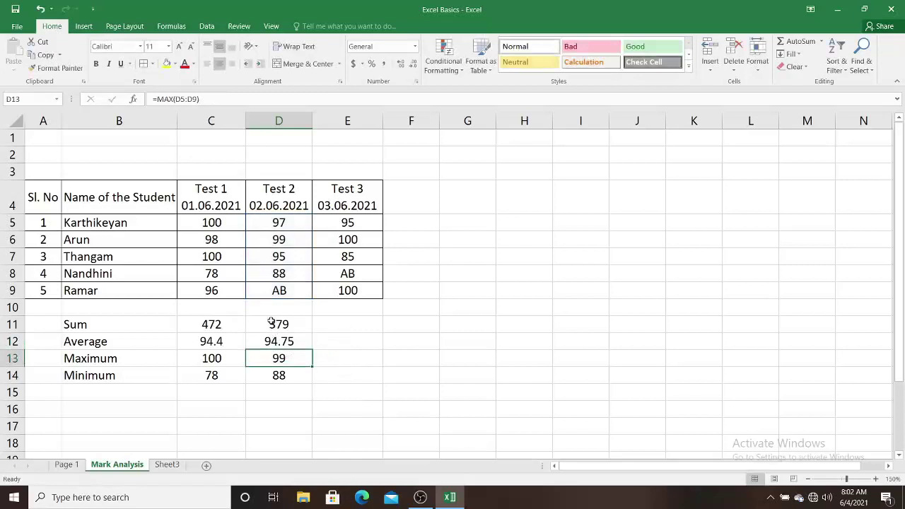
# Fill the D11:D14 summary formulas into E11:E14 and verify E11's Sum formula
pyautogui.moveTo(275, 325); pyautogui.dragTo(272, 372)
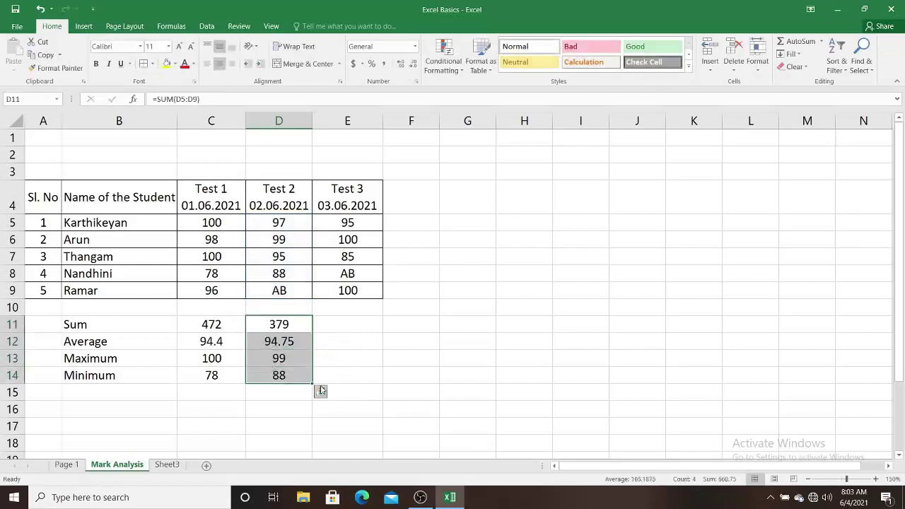
pyautogui.moveTo(314, 383); pyautogui.dragTo(377, 376)
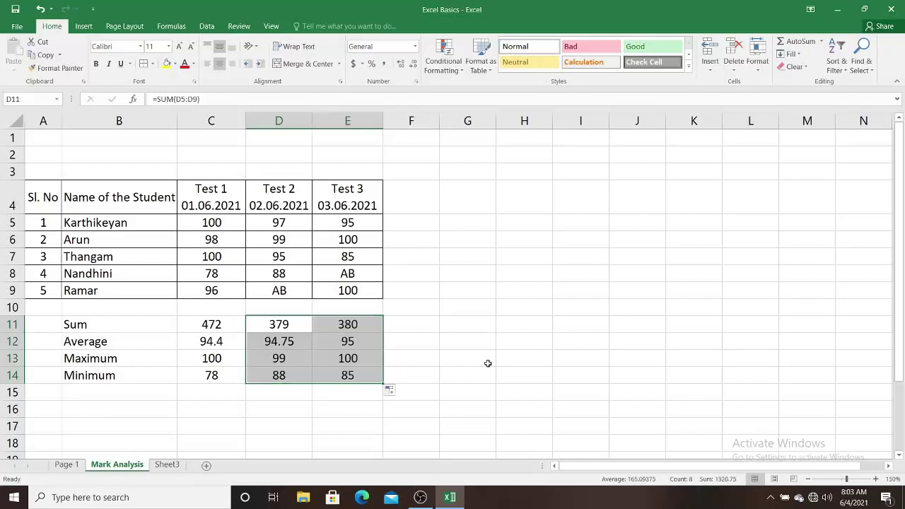
pyautogui.click(417, 364)
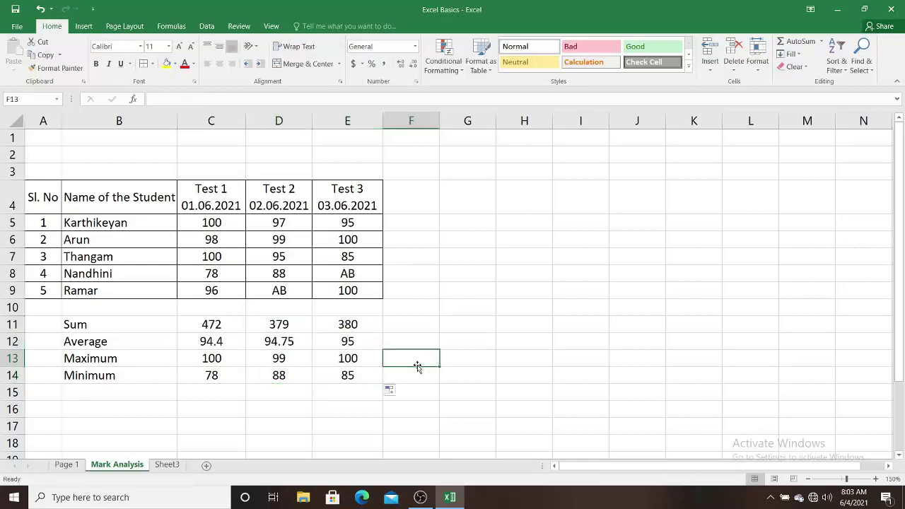
pyautogui.click(362, 325)
pyautogui.doubleClick(362, 325)
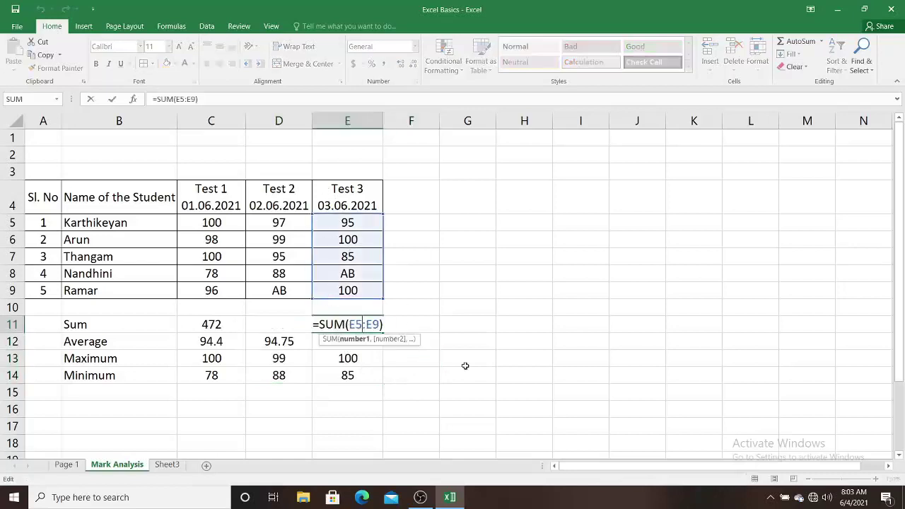
pyautogui.press('Return')
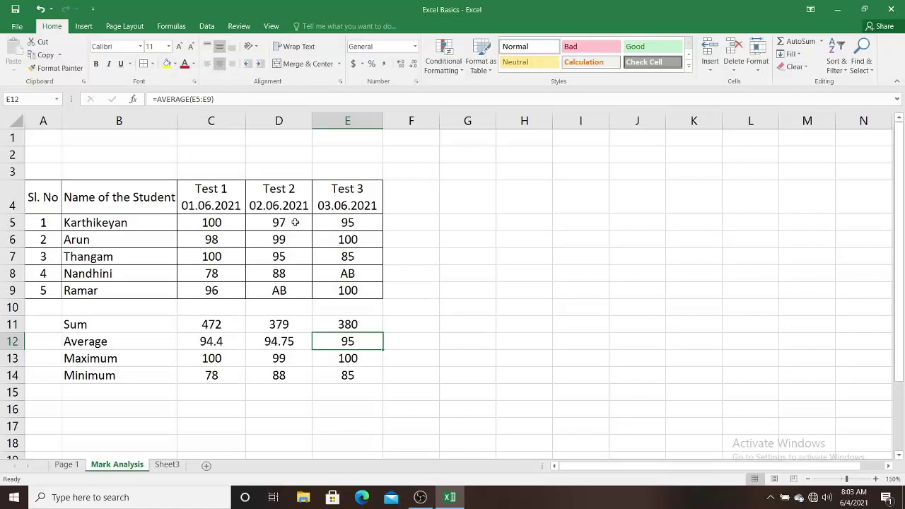
# Select the Test 2 marks D5:D9 to view their count in the status bar
pyautogui.moveTo(288, 223); pyautogui.dragTo(278, 290)
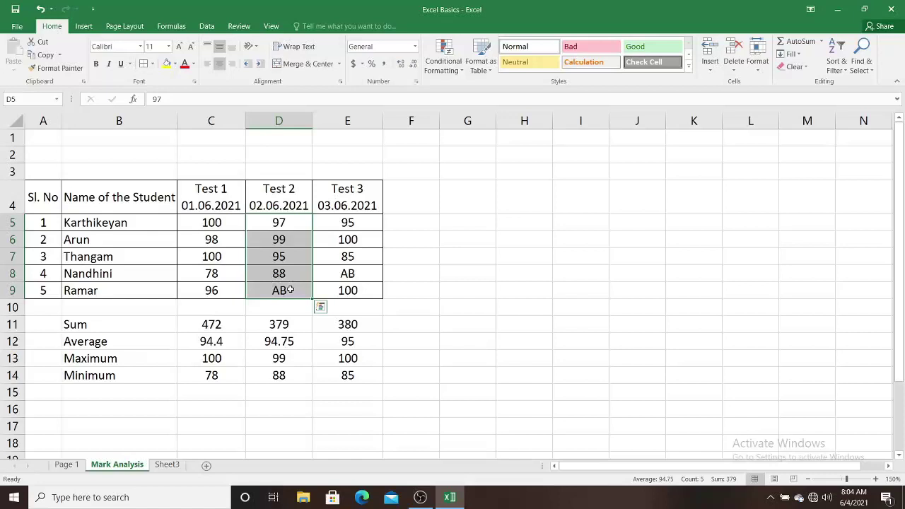
pyautogui.click(478, 323)
pyautogui.moveTo(296, 224); pyautogui.dragTo(290, 293)
pyautogui.click(465, 323)
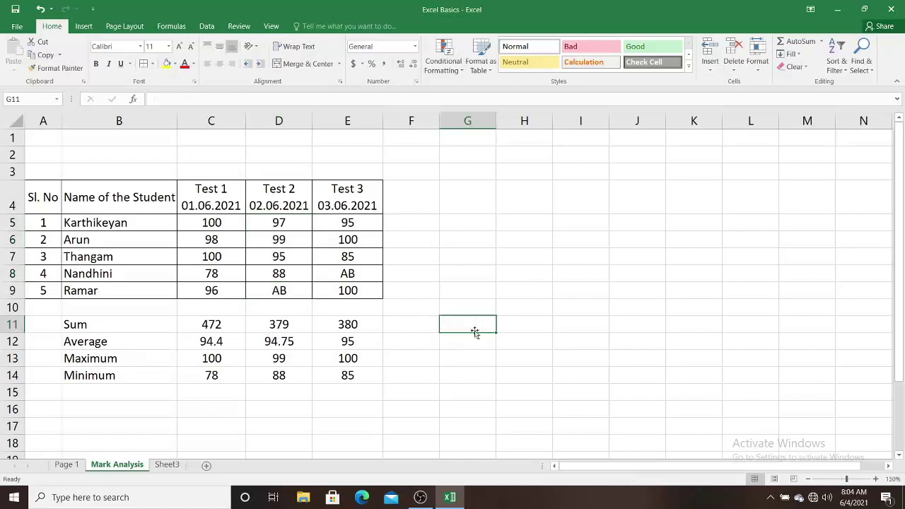
pyautogui.click(178, 99)
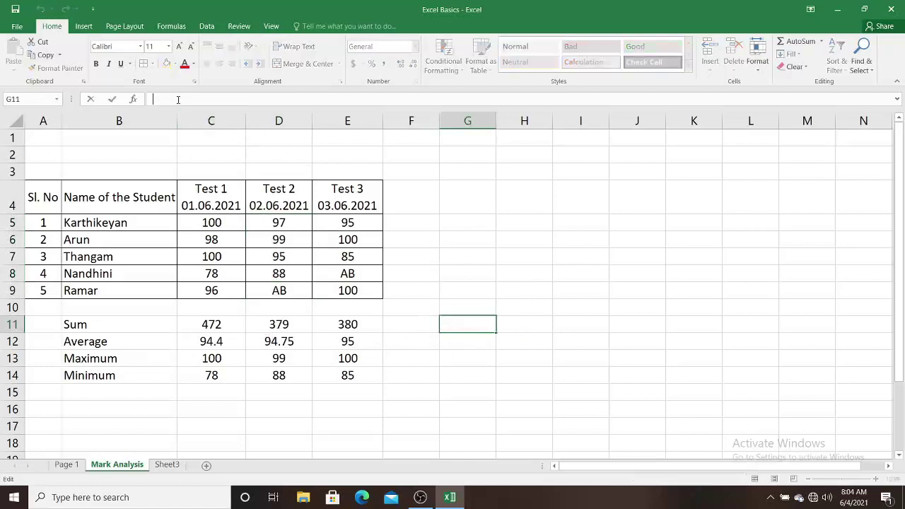
pyautogui.write('=')
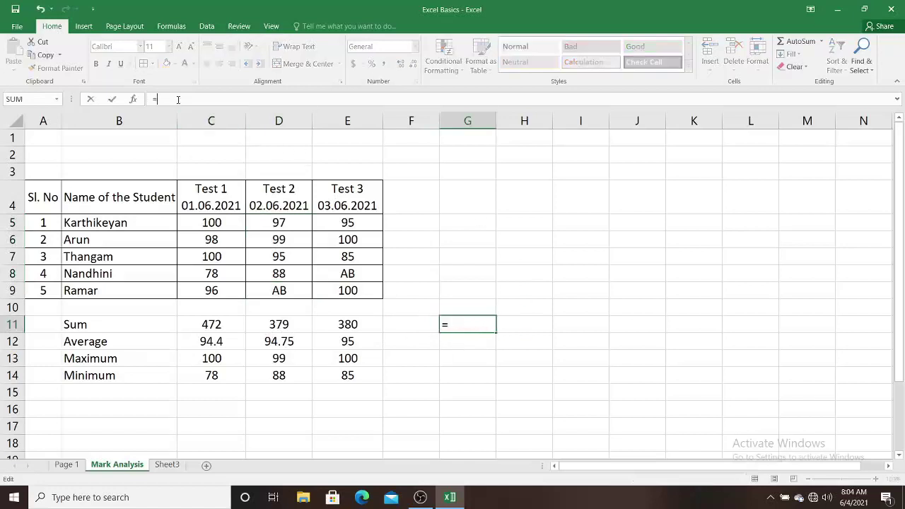
pyautogui.write('37')
pyautogui.write('9/5')
pyautogui.press('Return')
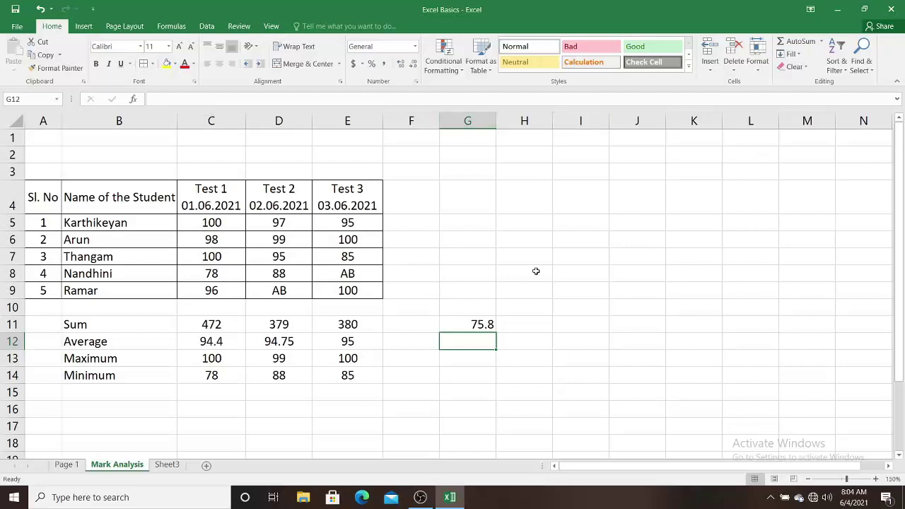
pyautogui.click(283, 341)
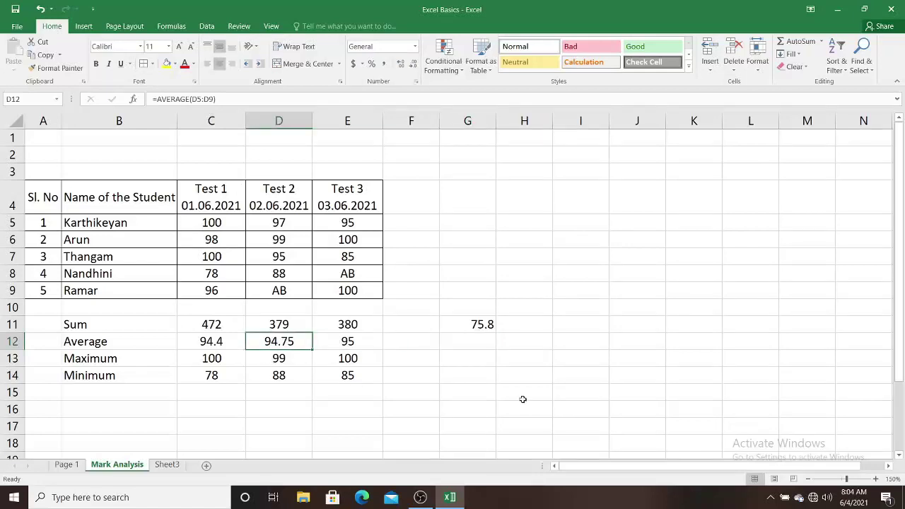
pyautogui.click(534, 325)
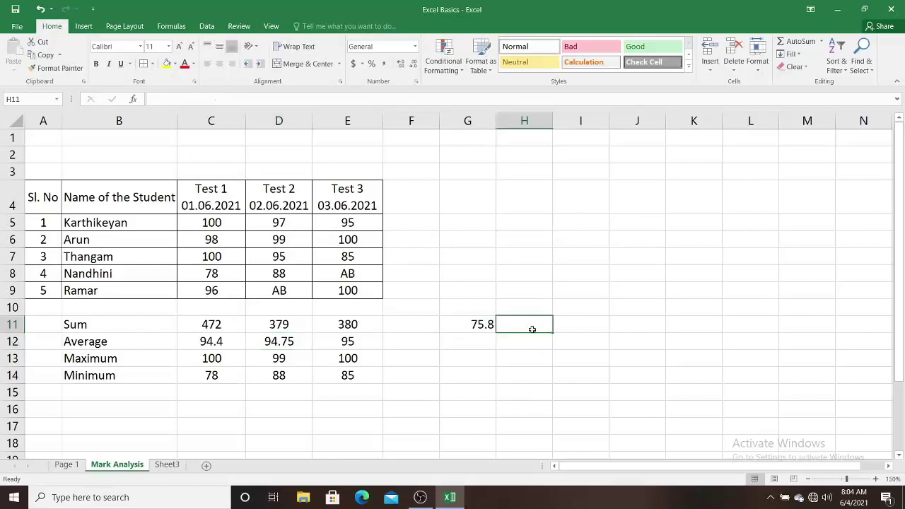
# Enter =379/4 in H11 (94.75) and compare it with D12's and G11's formulas
pyautogui.click(170, 99)
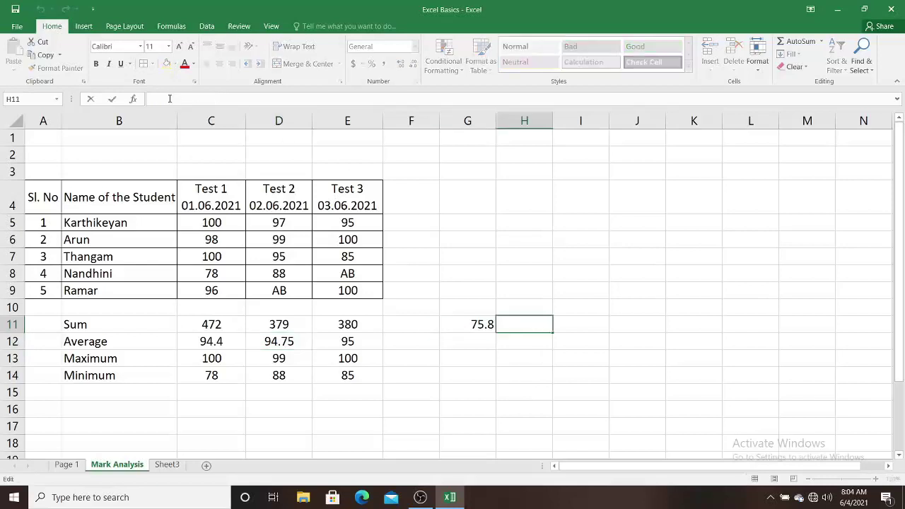
pyautogui.write('=')
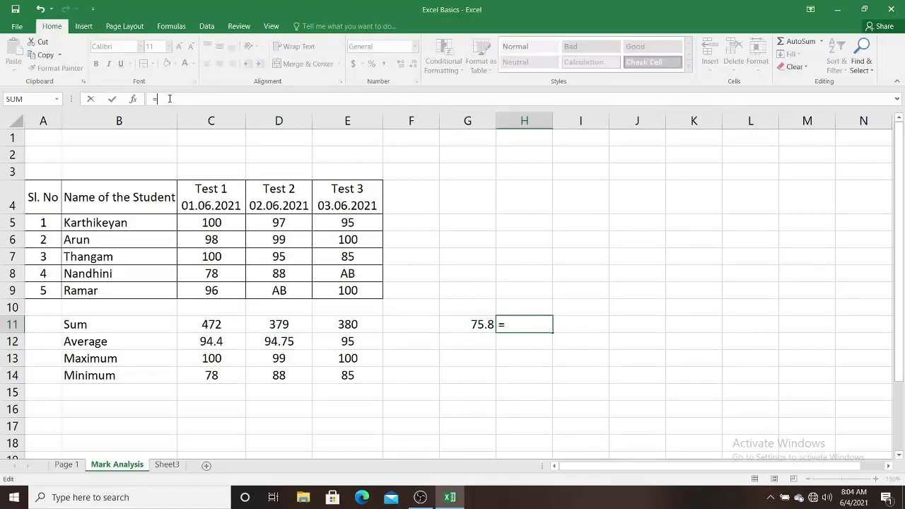
pyautogui.write('37')
pyautogui.write('9/')
pyautogui.write('4')
pyautogui.press('Return')
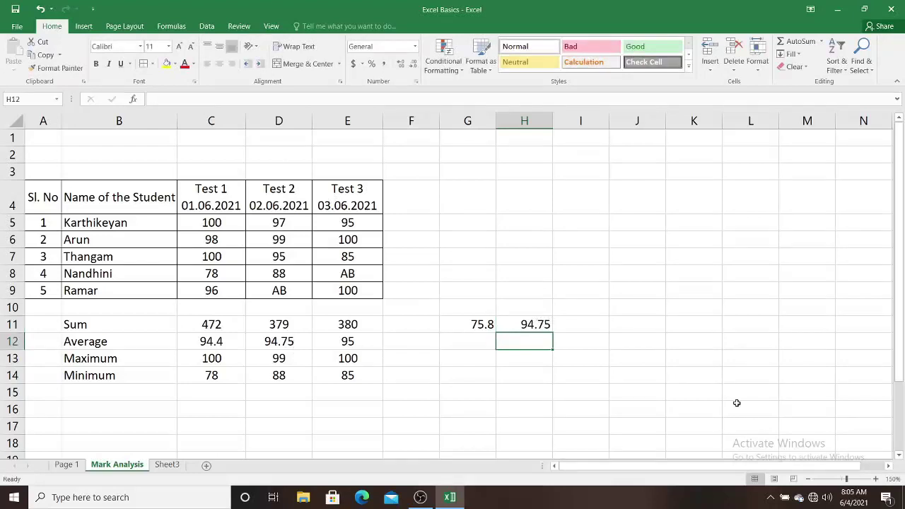
pyautogui.click(290, 341)
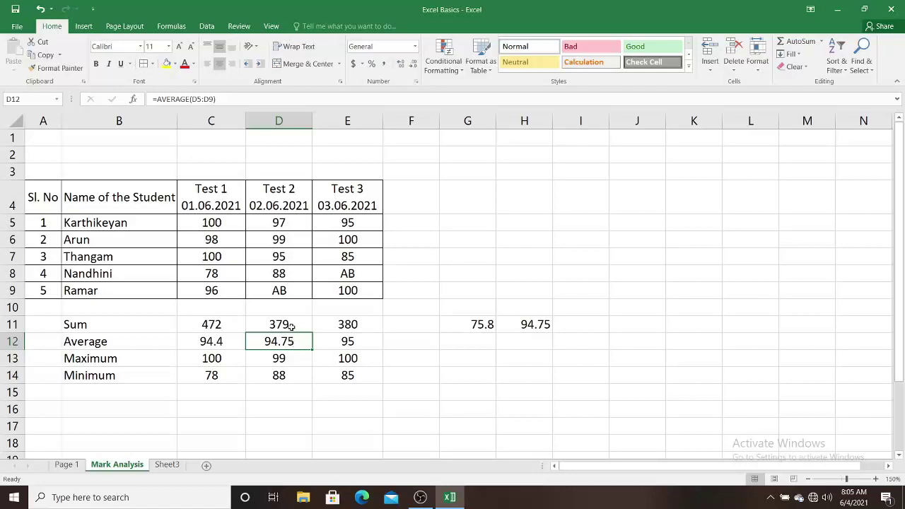
pyautogui.click(482, 325)
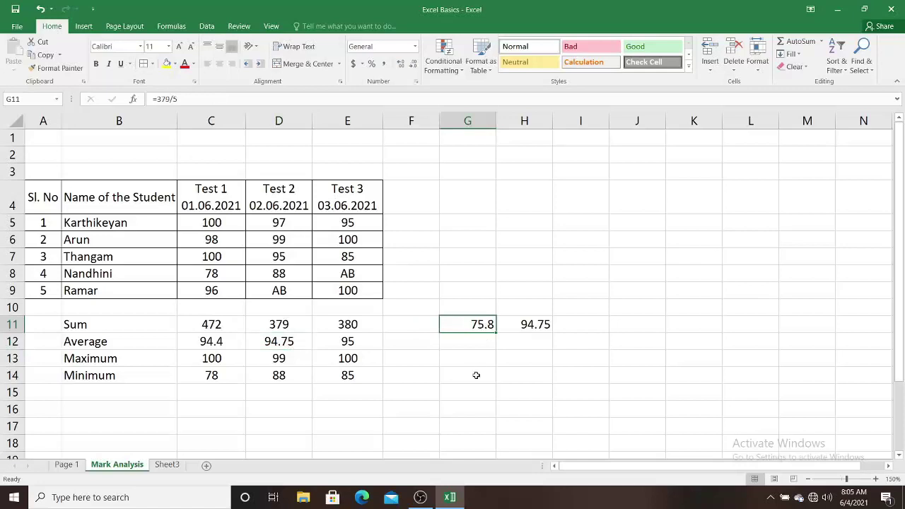
pyautogui.click(294, 291)
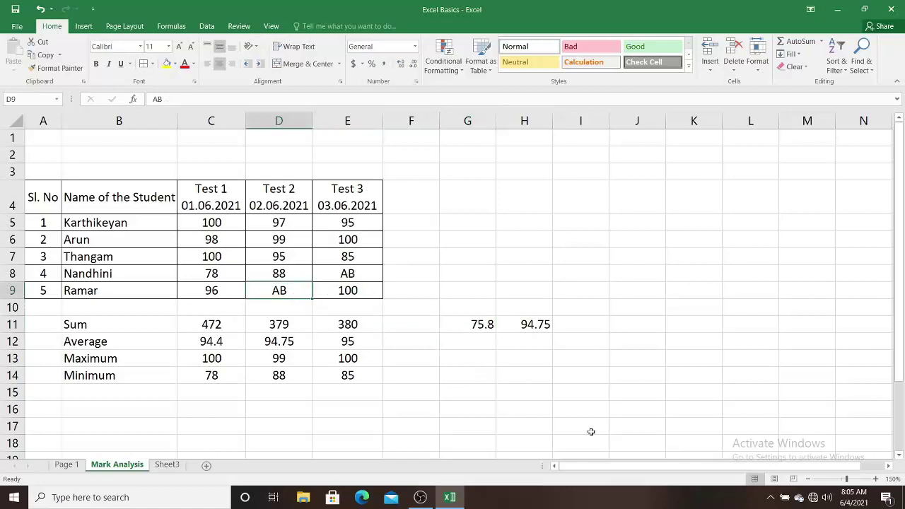
# Enter 0 in D9 and E8 in place of AB, making the Test 2 and 3 averages 75.8 and 76
pyautogui.write('0')
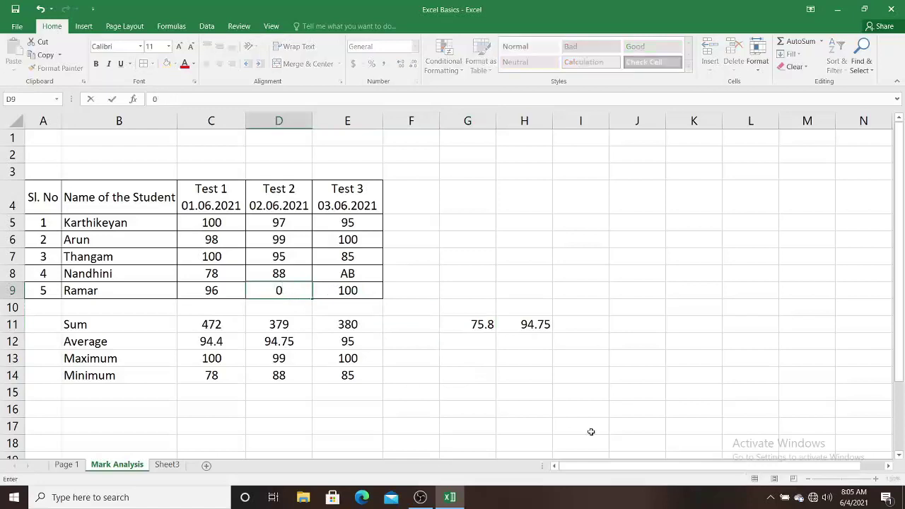
pyautogui.press('Return')
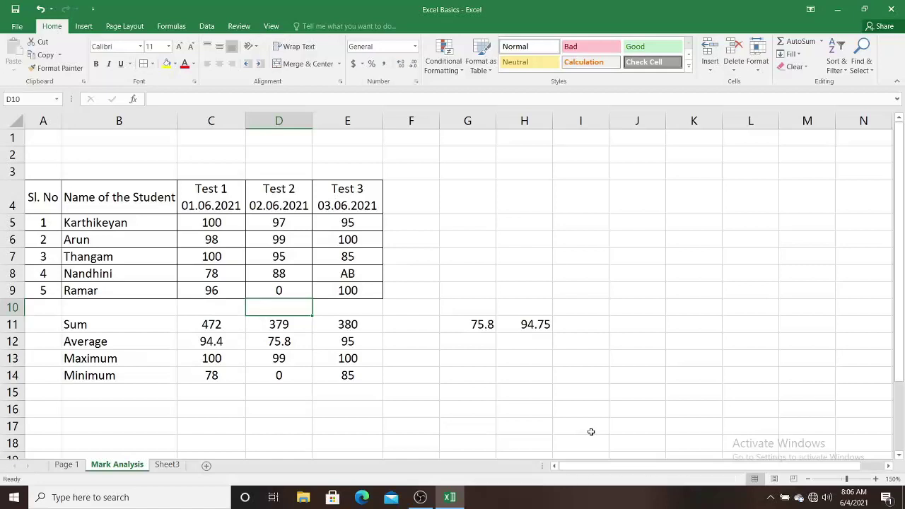
pyautogui.click(374, 275)
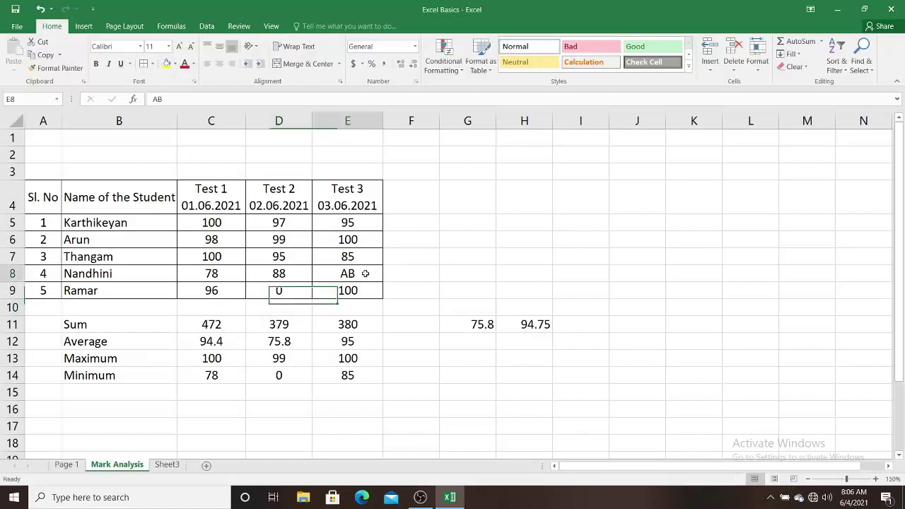
pyautogui.write('0')
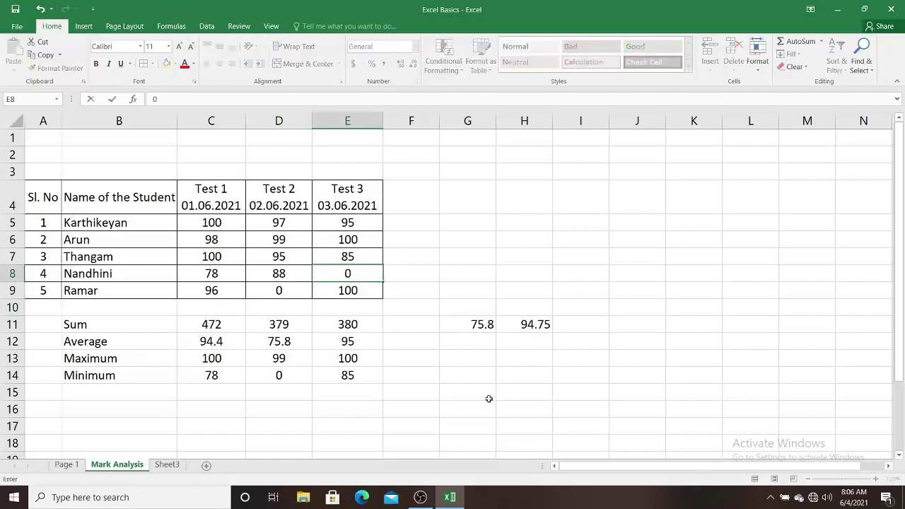
pyautogui.press('Return')
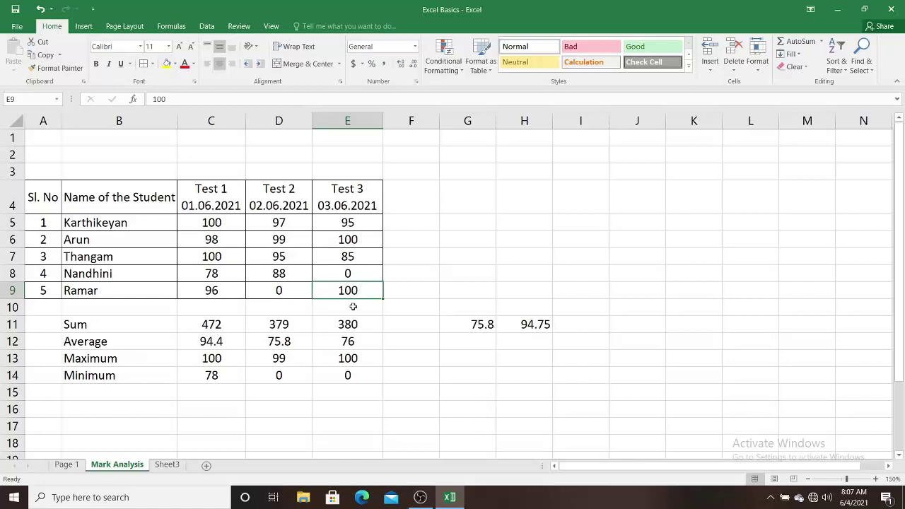
# Colour the 0 in D9 red and give D9 a yellow fill
pyautogui.click(281, 294)
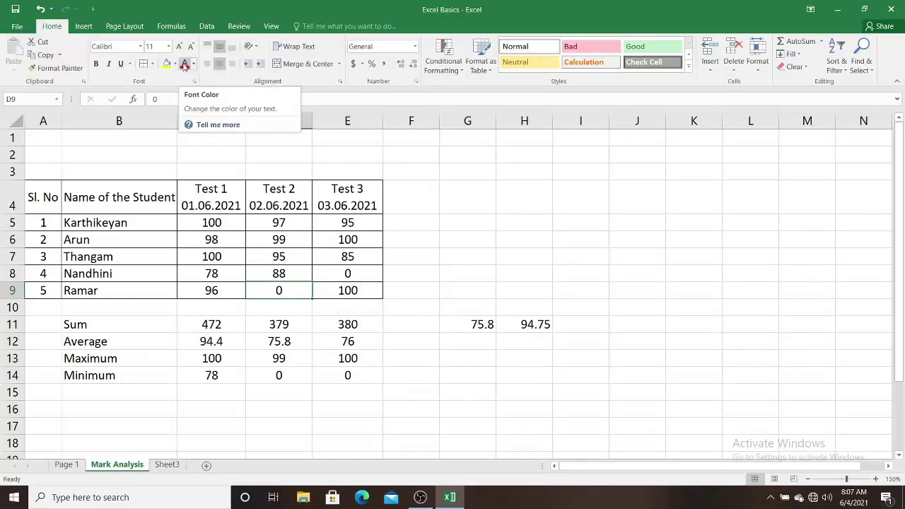
pyautogui.click(184, 64)
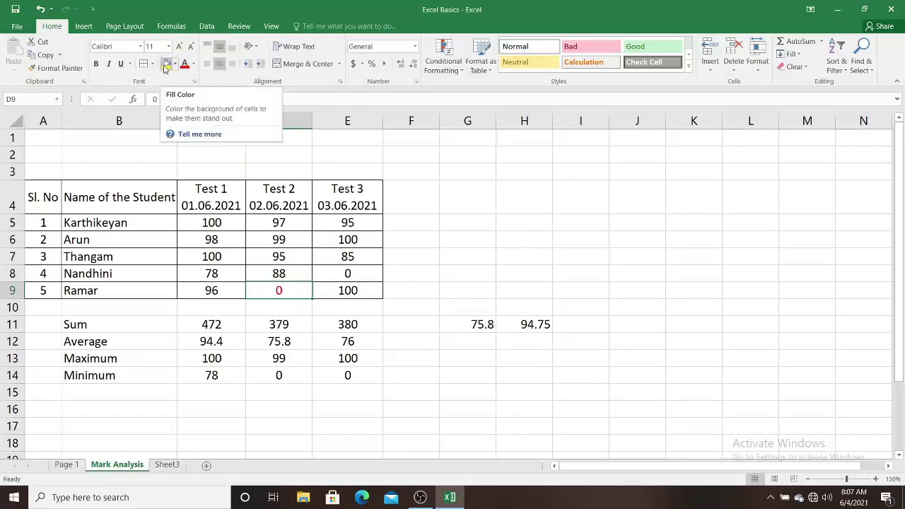
pyautogui.click(166, 66)
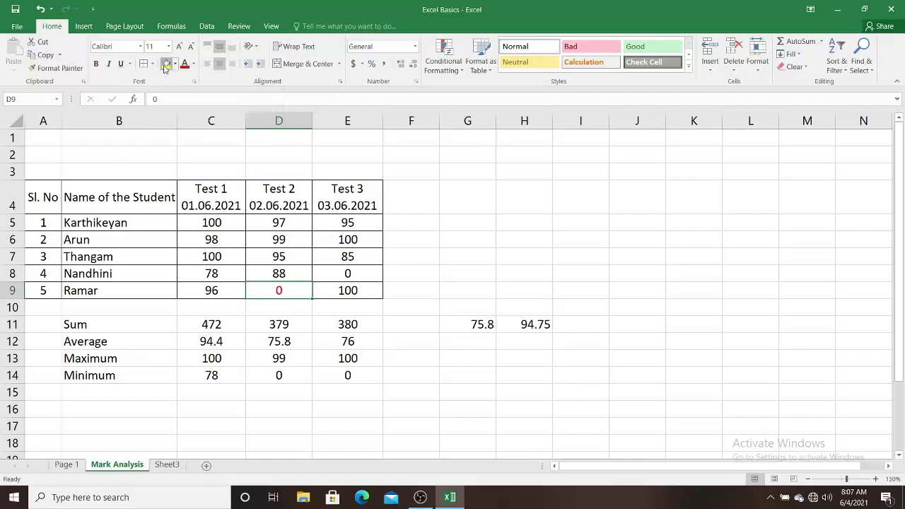
pyautogui.click(435, 378)
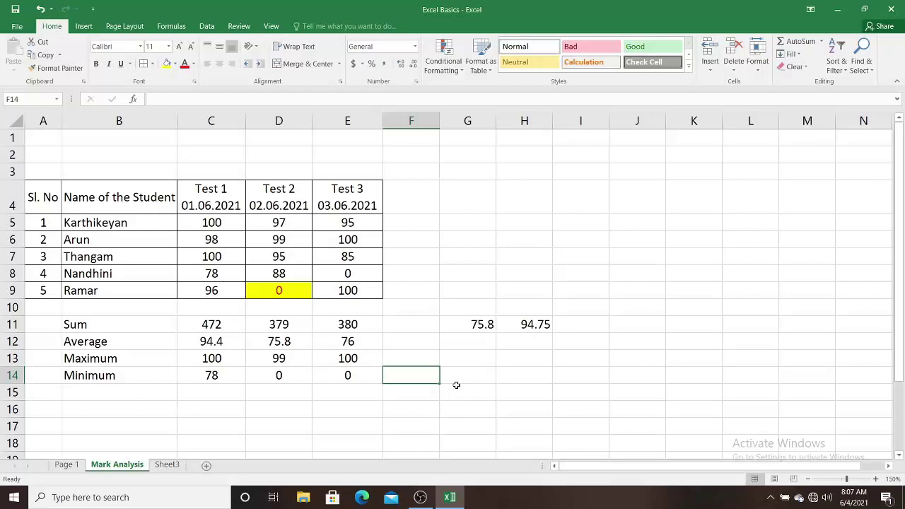
pyautogui.click(367, 278)
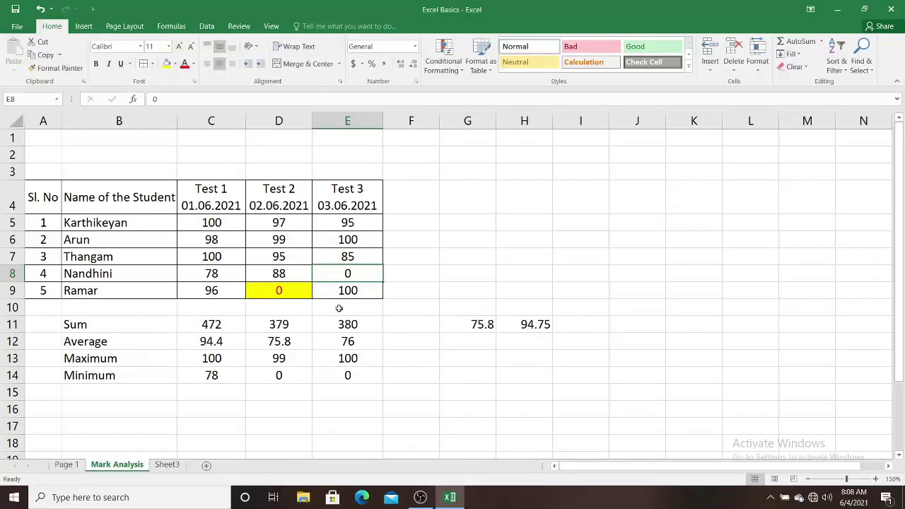
# Remove the yellow fill from D9 by setting it to No Fill
pyautogui.click(293, 292)
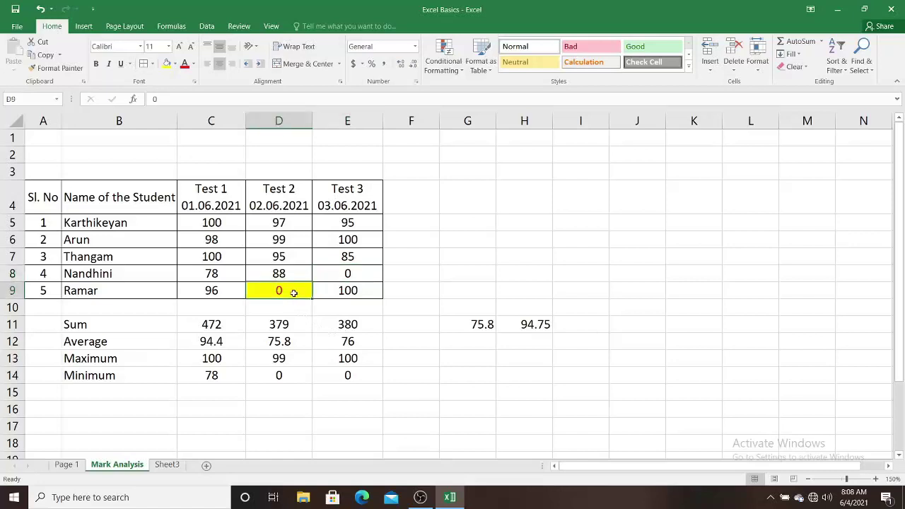
pyautogui.click(175, 65)
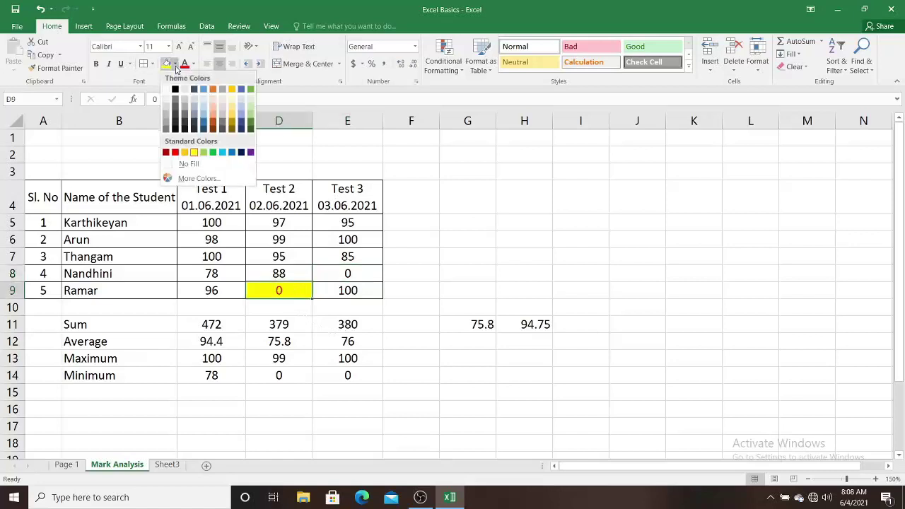
pyautogui.click(189, 164)
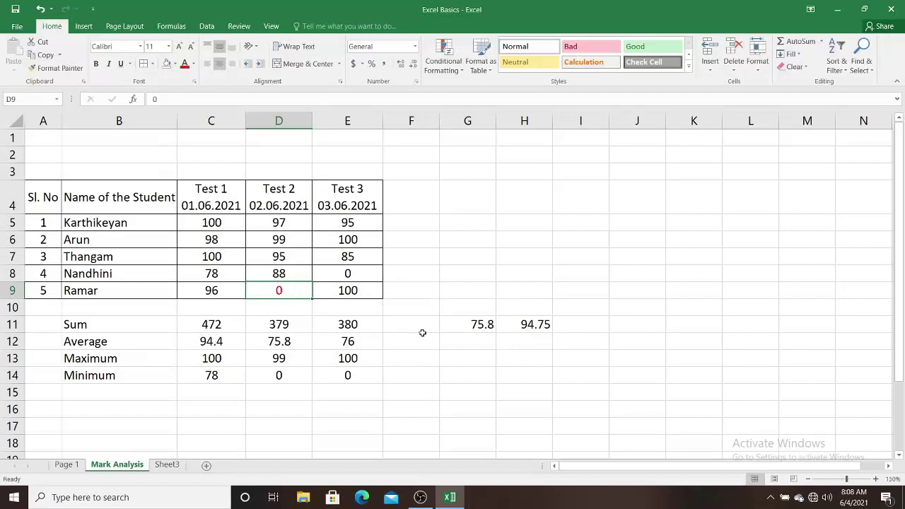
# Clear the trial values in G11:H11 and enter =AVERAGE(C5:E5) in F5
pyautogui.moveTo(464, 324); pyautogui.dragTo(527, 324)
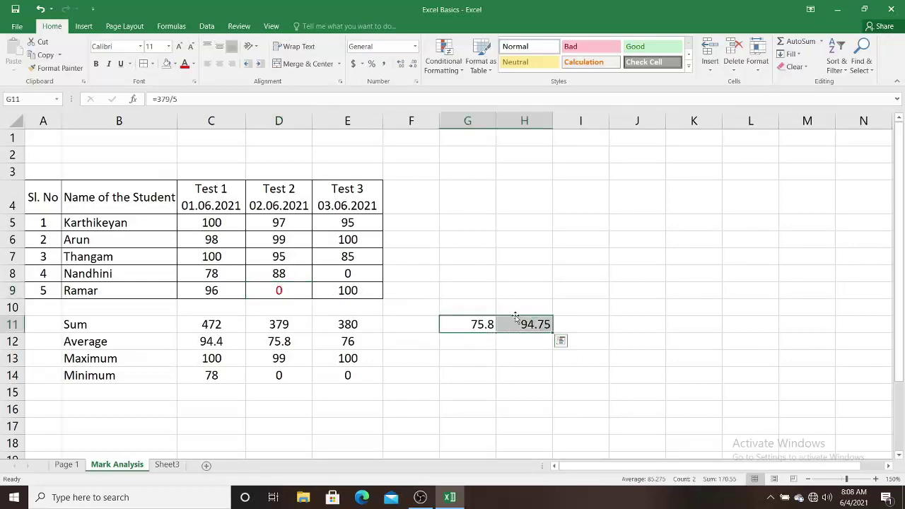
pyautogui.press('Delete')
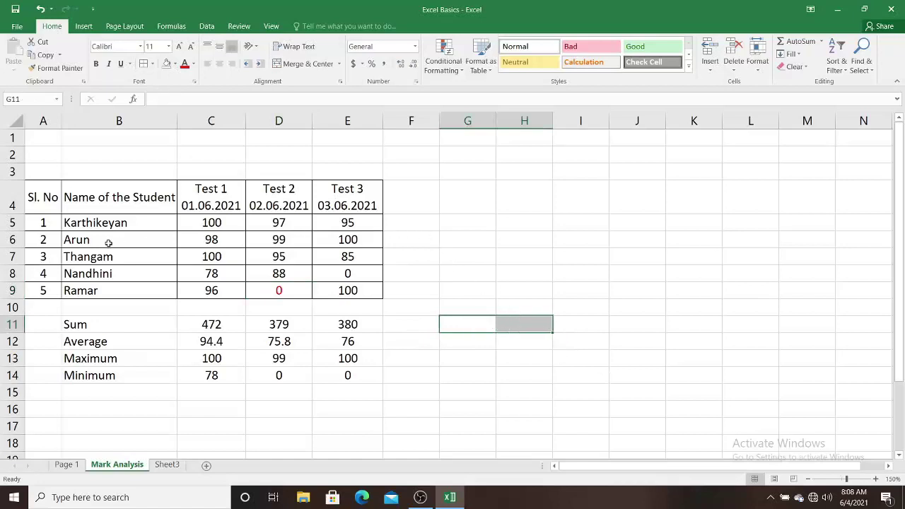
pyautogui.click(425, 223)
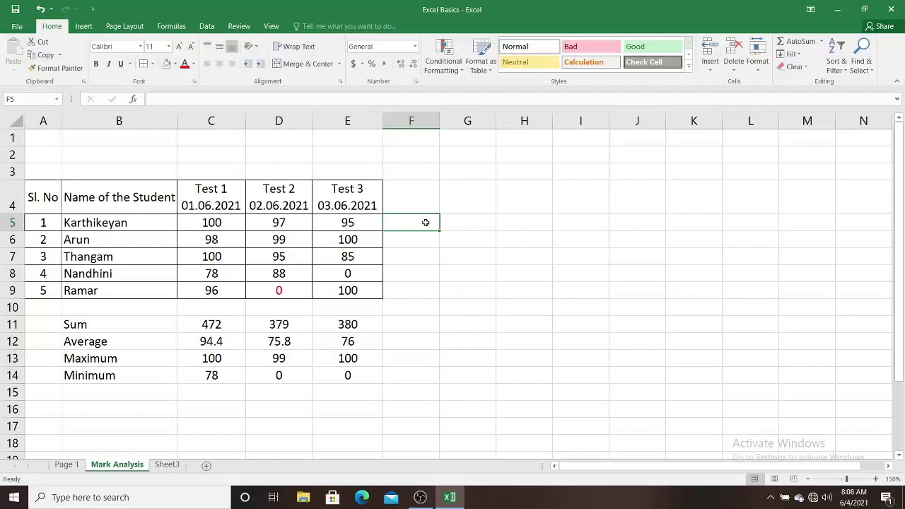
pyautogui.write('=')
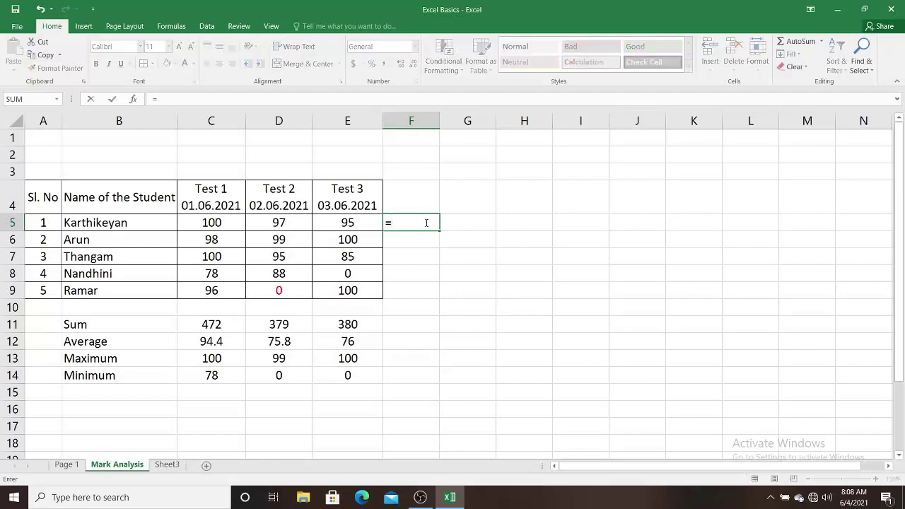
pyautogui.write('aver')
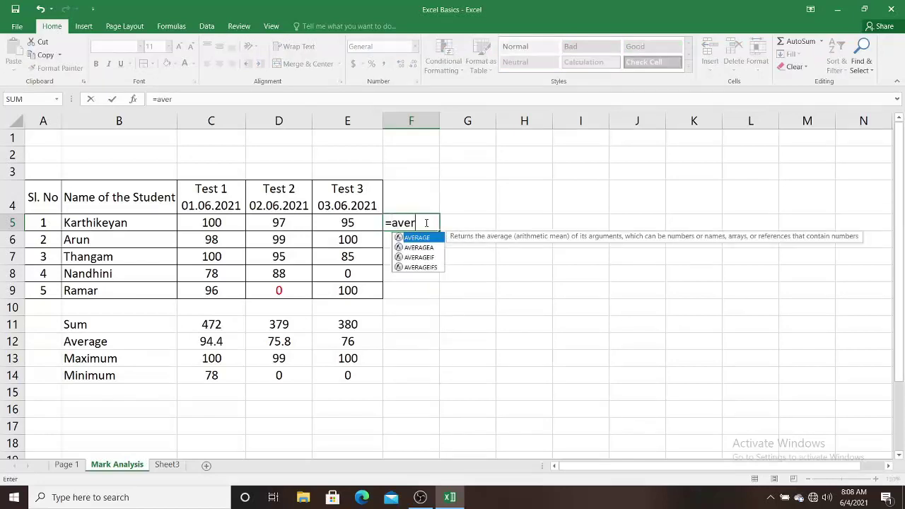
pyautogui.press('Tab')
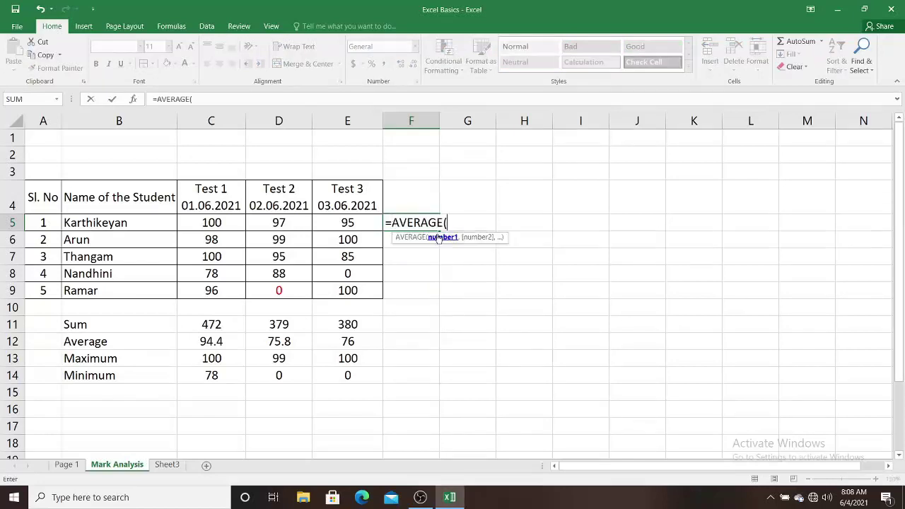
pyautogui.moveTo(225, 225); pyautogui.dragTo(357, 223)
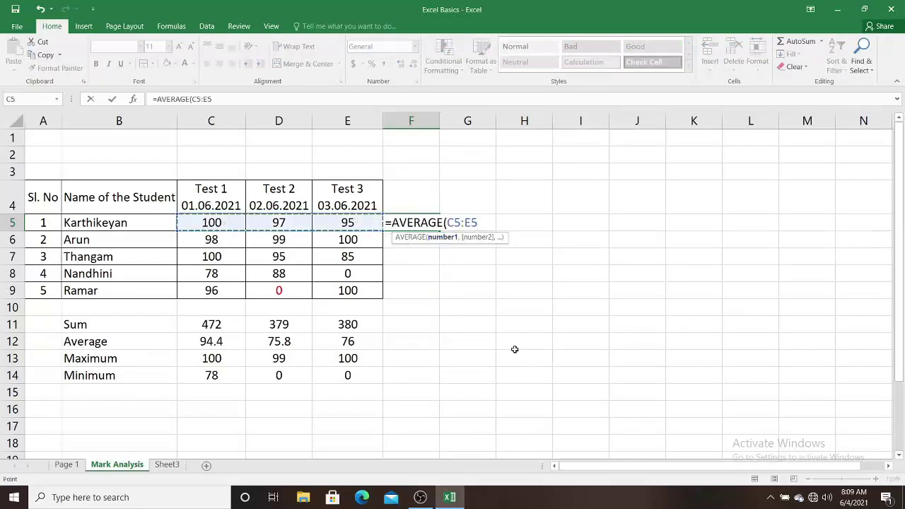
pyautogui.write(')')
pyautogui.press('Return')
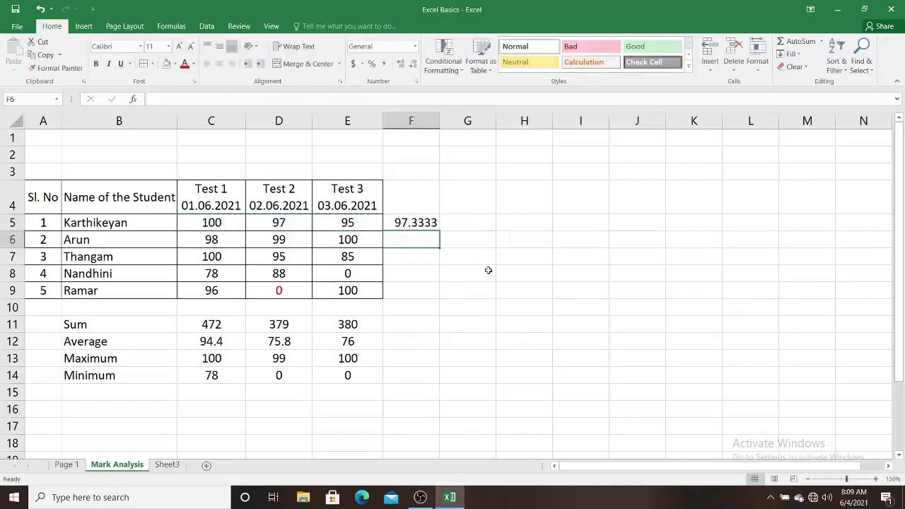
# Show F5's average as 97.33 with two decimals, centred horizontally and vertically
pyautogui.click(430, 223)
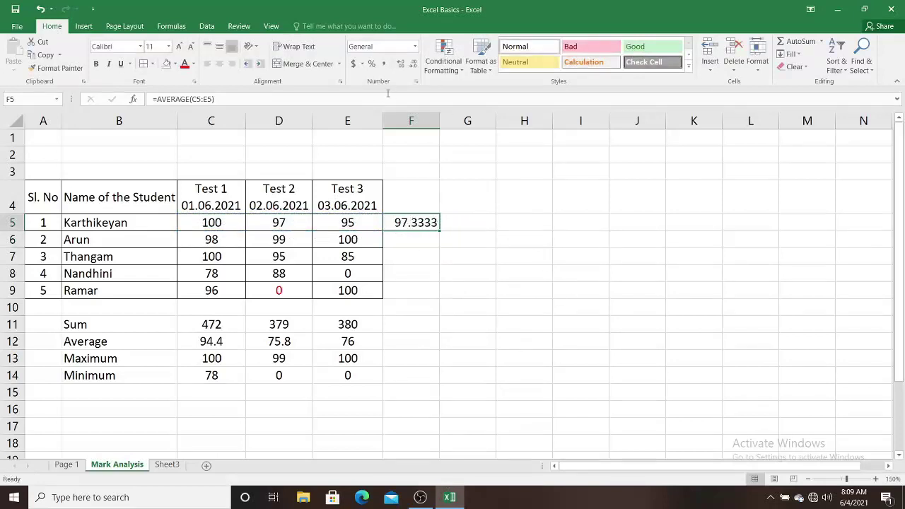
pyautogui.click(416, 66)
pyautogui.click(416, 66)
pyautogui.click(221, 64)
pyautogui.click(219, 46)
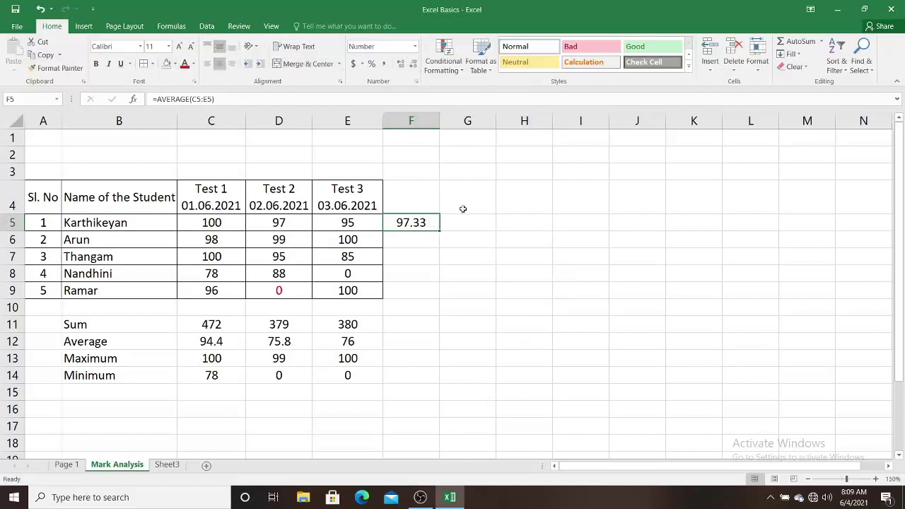
pyautogui.click(420, 239)
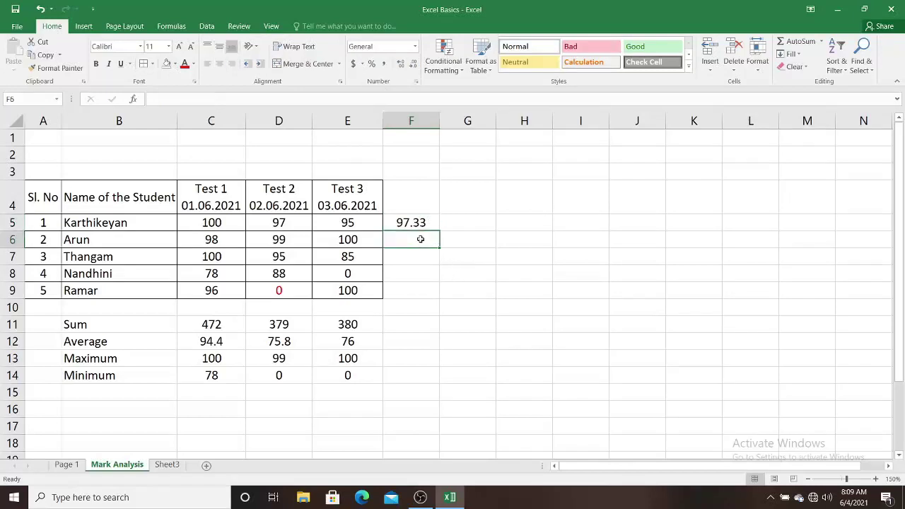
pyautogui.click(422, 221)
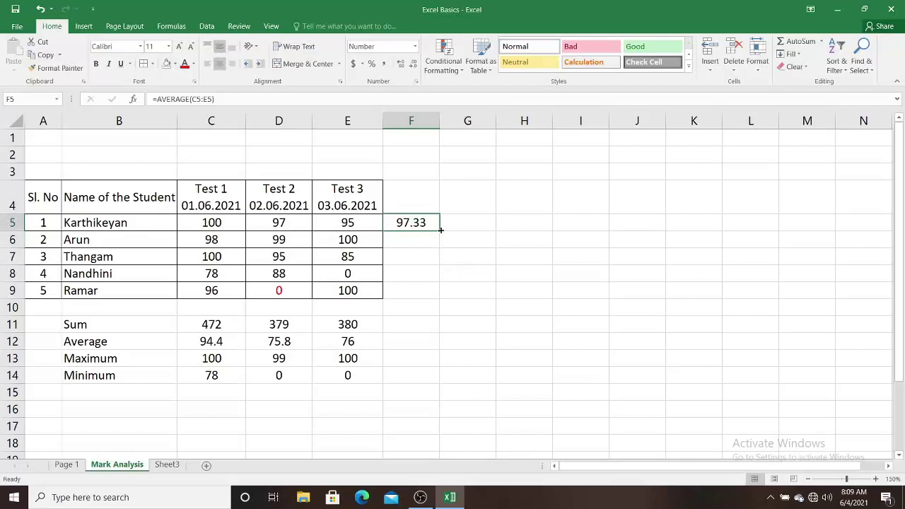
# Fill F5's AVERAGE formula down to F9, giving 99.00, 93.33, 55.33 and 65.33
pyautogui.moveTo(439, 229); pyautogui.dragTo(439, 297)
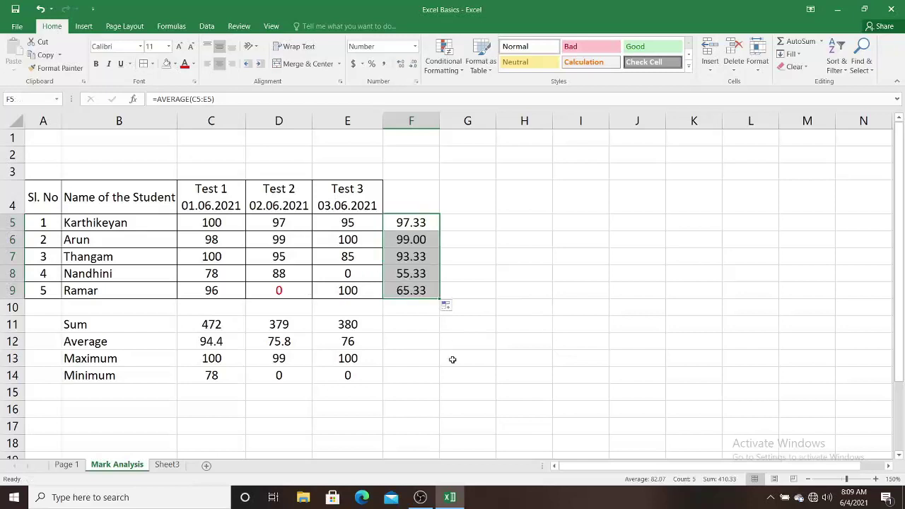
pyautogui.click(431, 344)
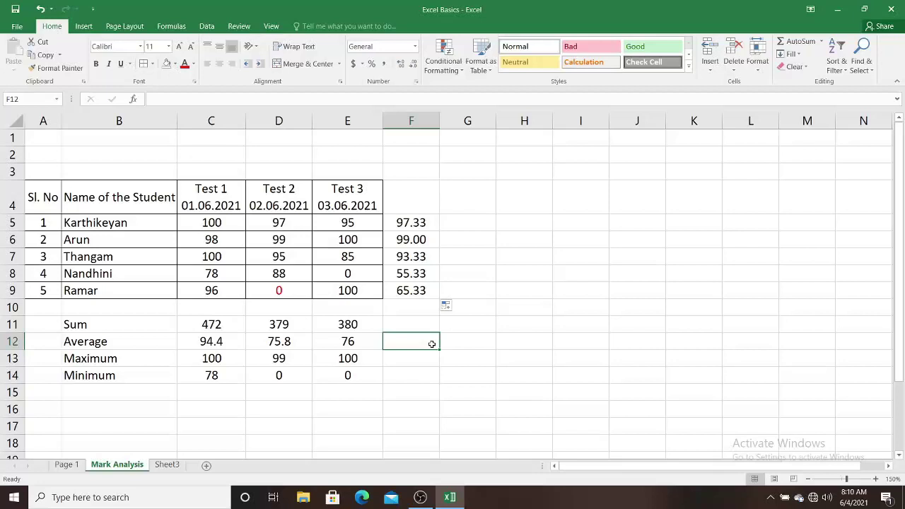
# Enter the heading 'Student Average' in F4
pyautogui.click(414, 206)
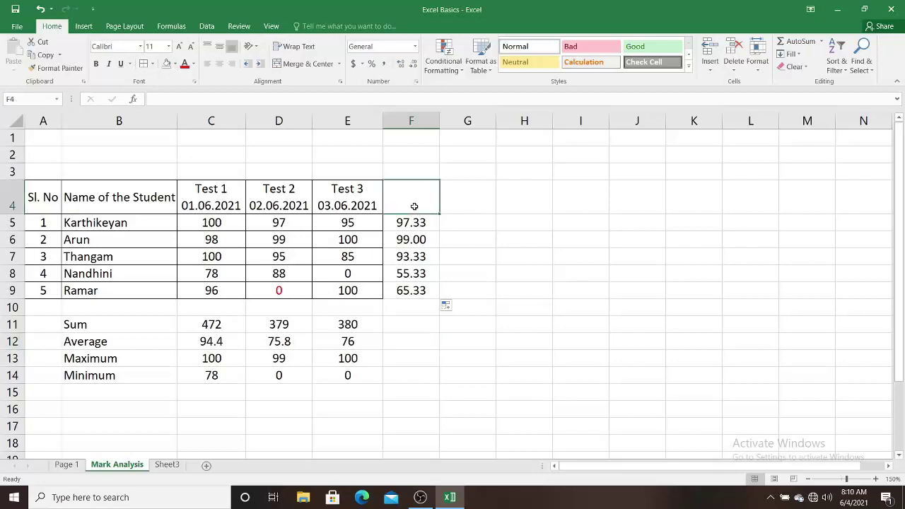
pyautogui.write('Student')
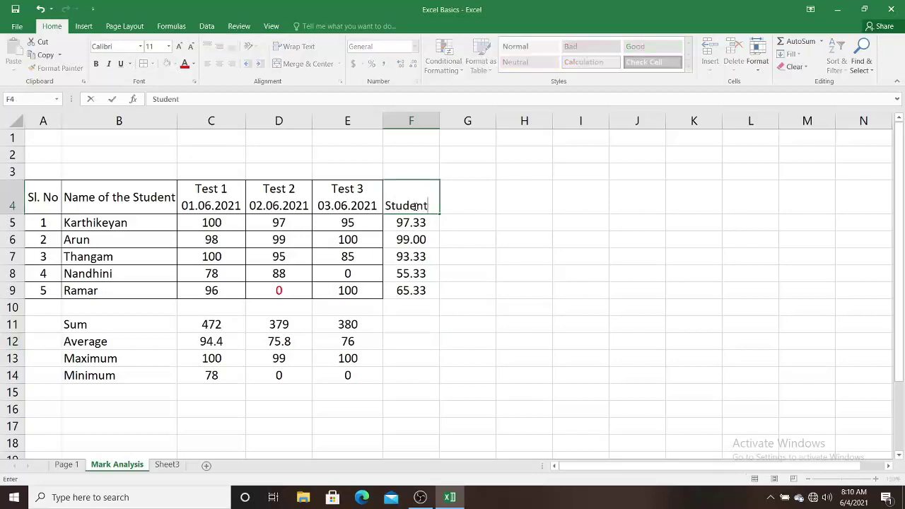
pyautogui.write(' Ave')
pyautogui.write('rage')
pyautogui.press('Return')
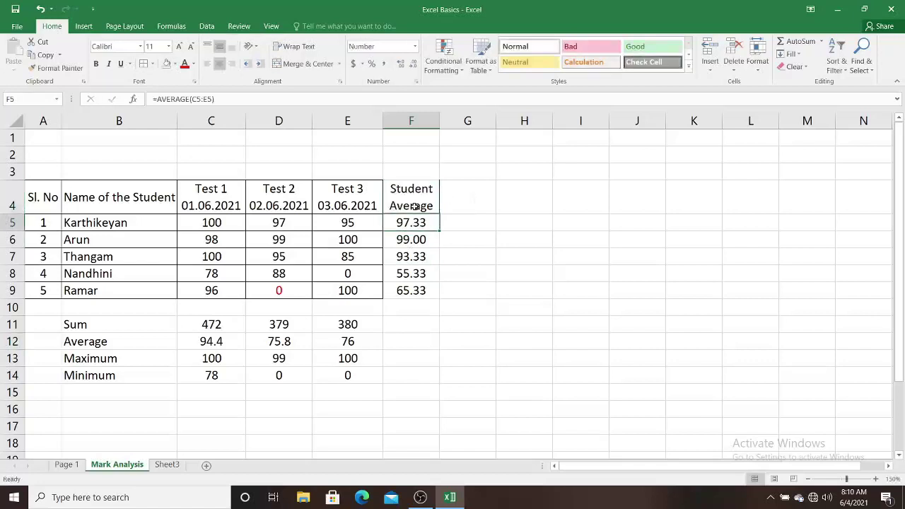
# Apply All Borders to the Student Average cells F4:F9
pyautogui.click(417, 202)
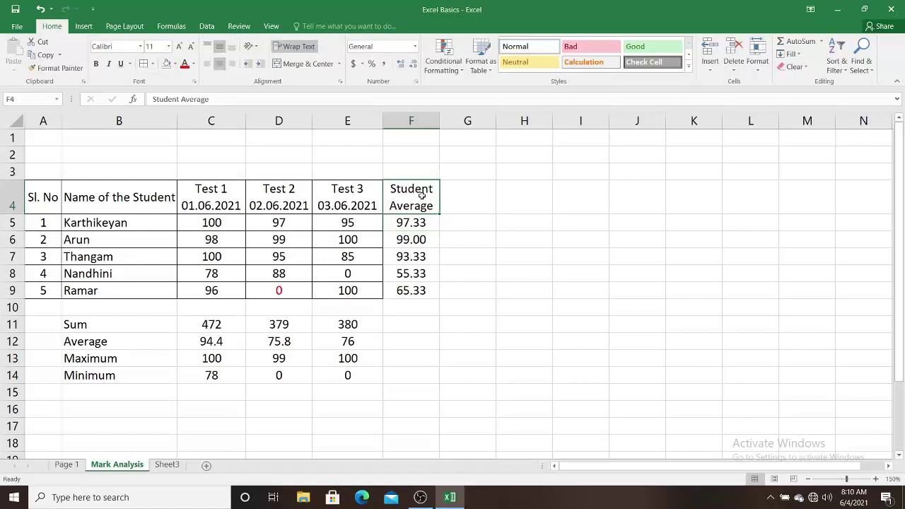
pyautogui.click(472, 256)
pyautogui.moveTo(425, 204); pyautogui.dragTo(421, 290)
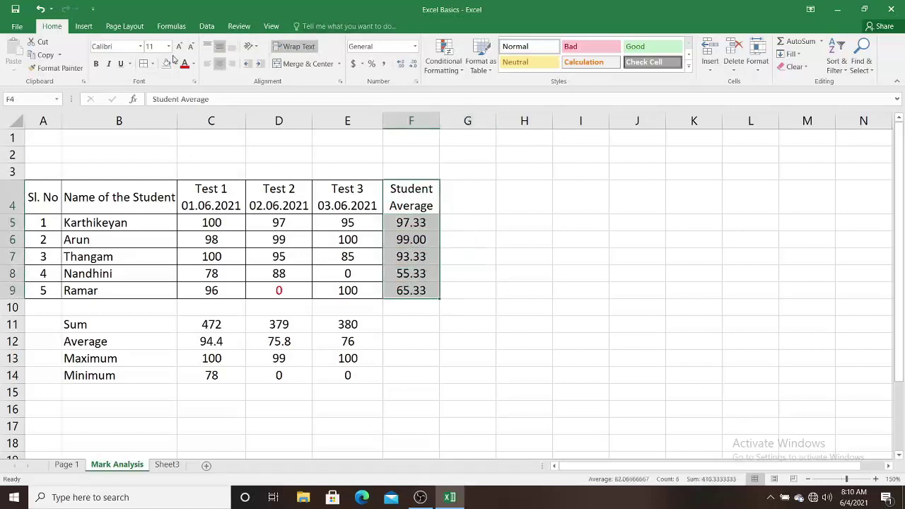
pyautogui.click(144, 63)
pyautogui.click(471, 224)
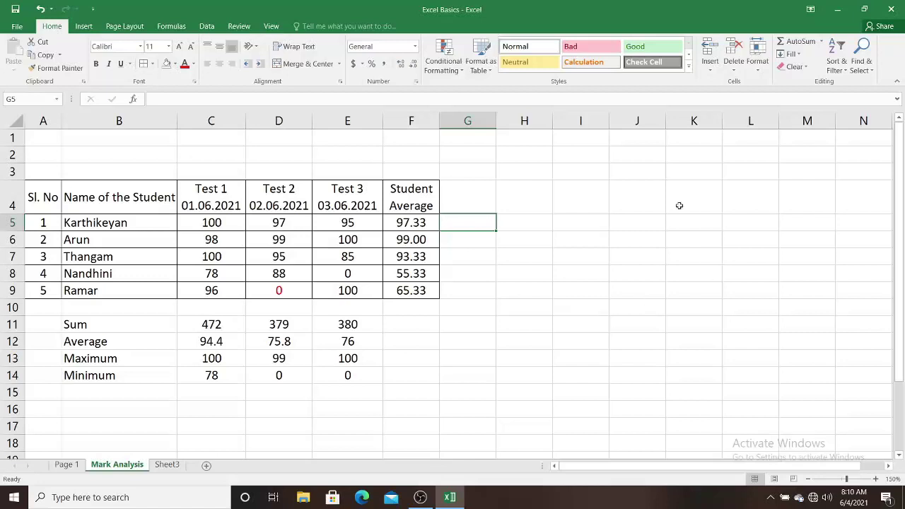
# Bring up the context menu for the column F header
pyautogui.click(411, 120)
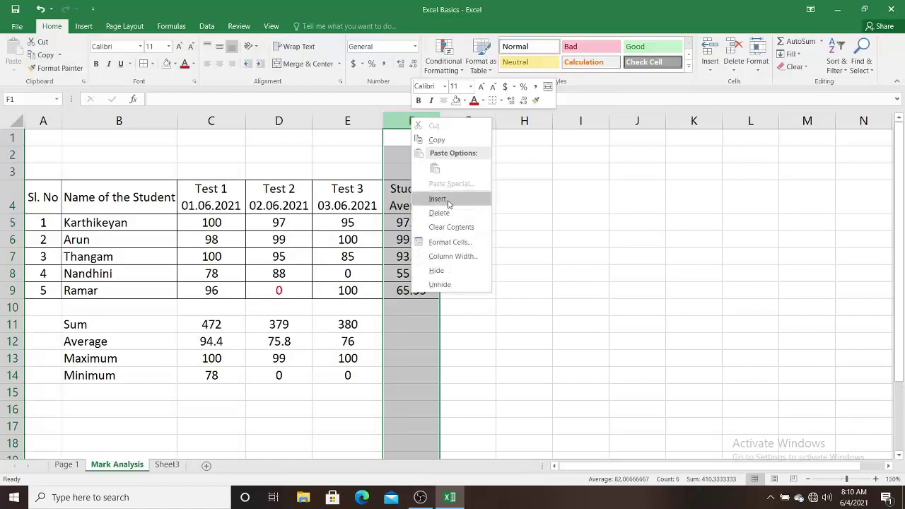
# Insert a new empty column F ahead of Student Average
pyautogui.click(438, 200)
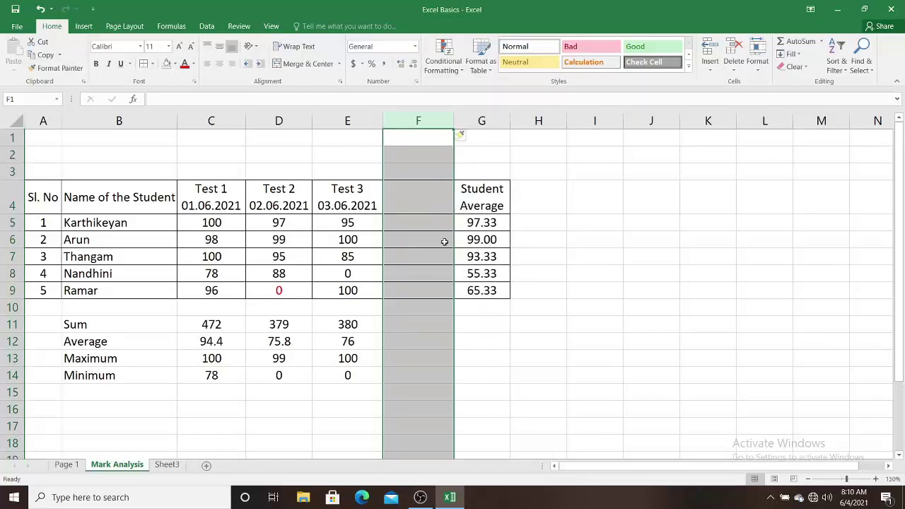
# Enter the heading 'Test 4 04.06.2021' in F4
pyautogui.click(422, 203)
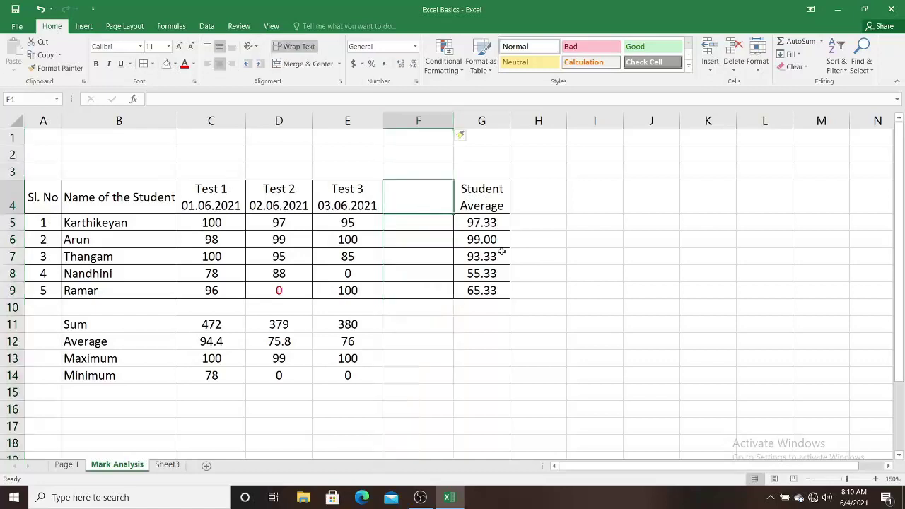
pyautogui.write('Tes')
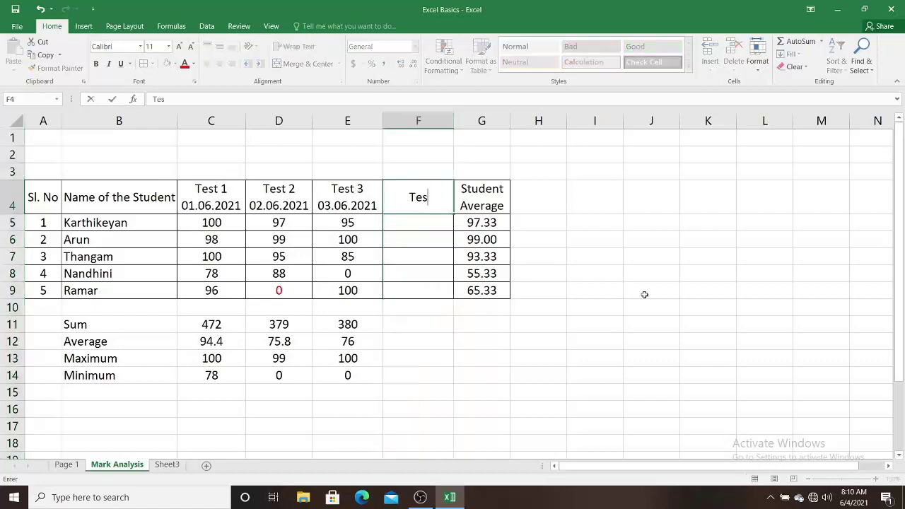
pyautogui.write('t 4')
pyautogui.write(' 04.0')
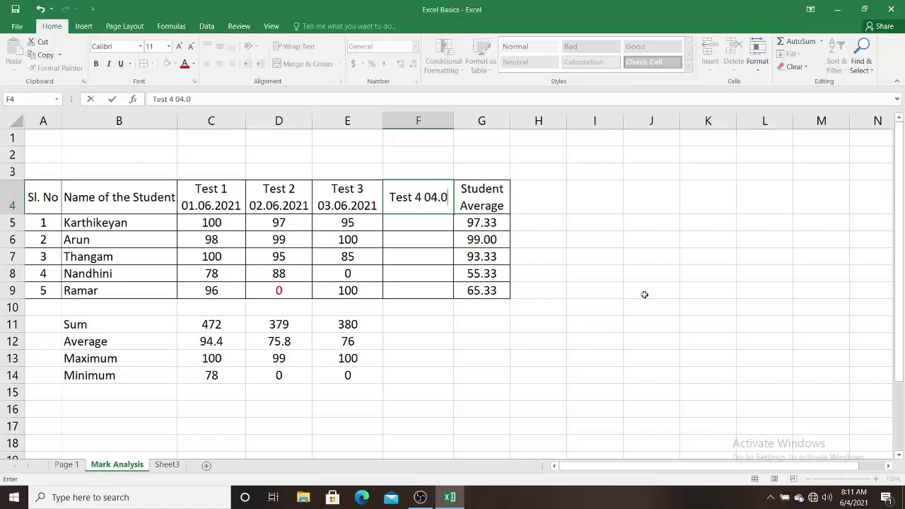
pyautogui.write('6.202')
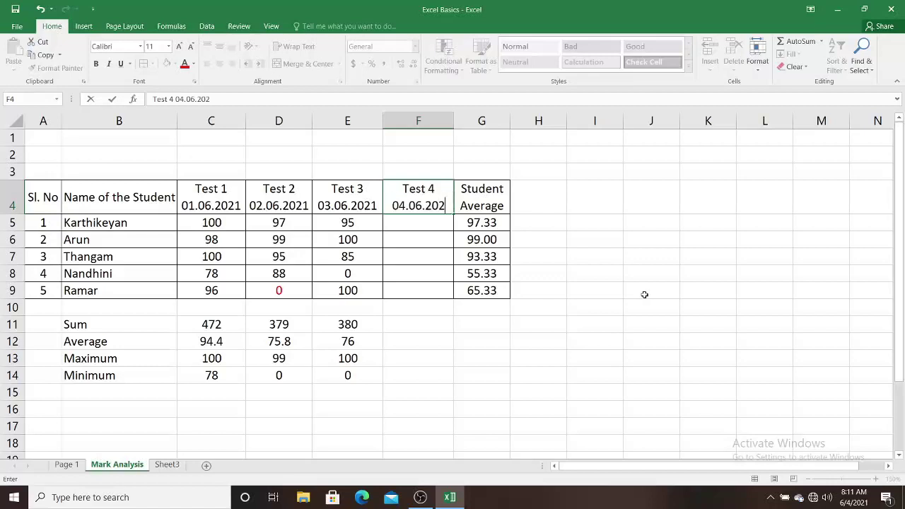
pyautogui.write('1')
pyautogui.press('Return')
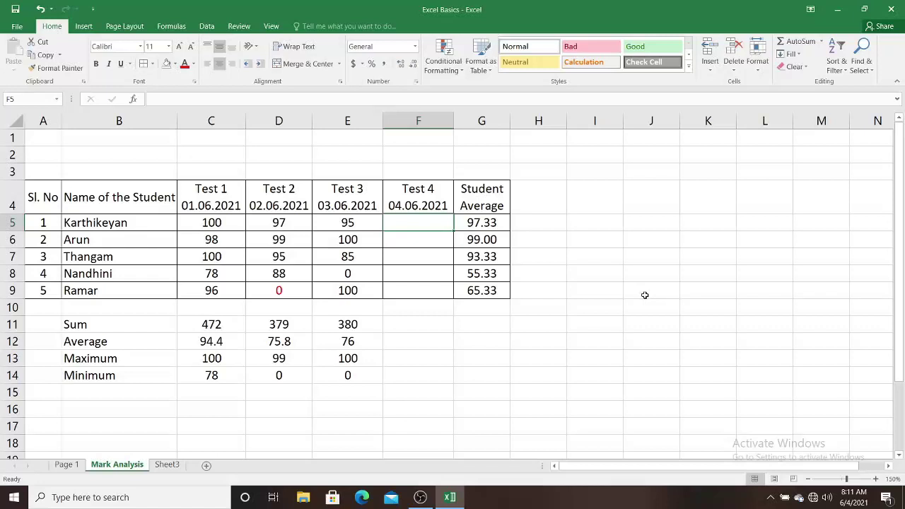
# Enter Karthikeyan's Test 4 mark 89 and change G5's average range to C5:F5
pyautogui.write('89')
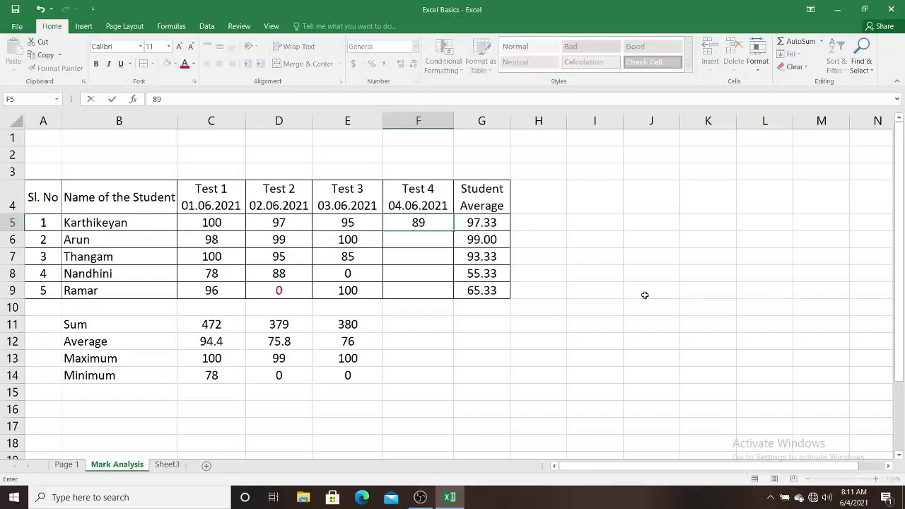
pyautogui.press('Return')
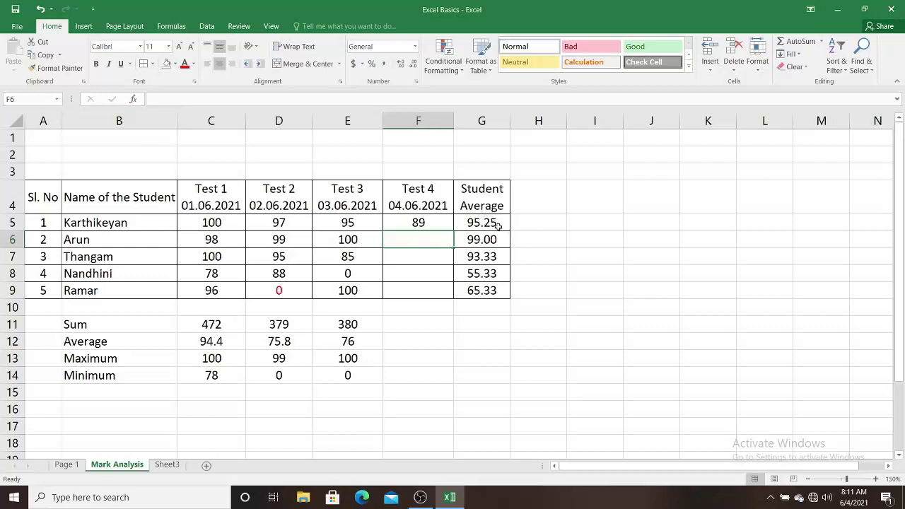
pyautogui.click(488, 223)
pyautogui.doubleClick(488, 223)
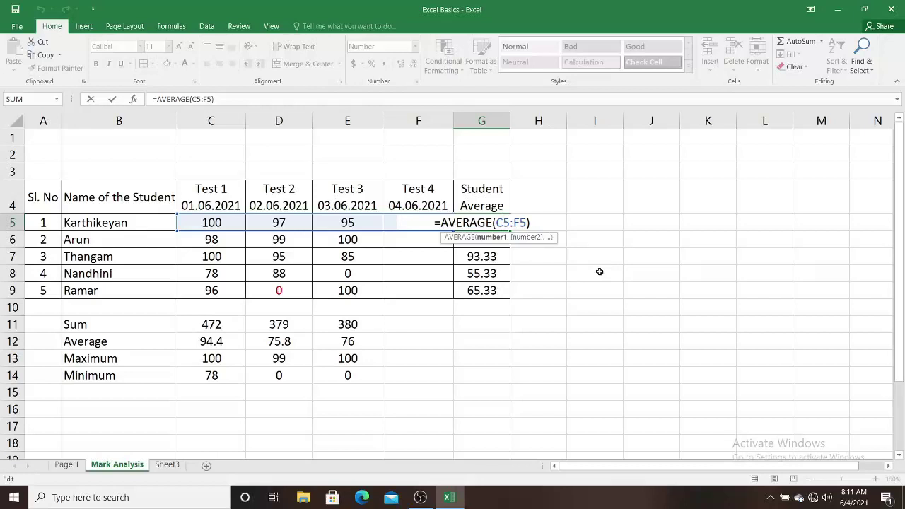
pyautogui.press('Return')
# Enter the remaining Test 4 marks 97, 99, 100 and 98 in F6:F9
pyautogui.click(421, 241)
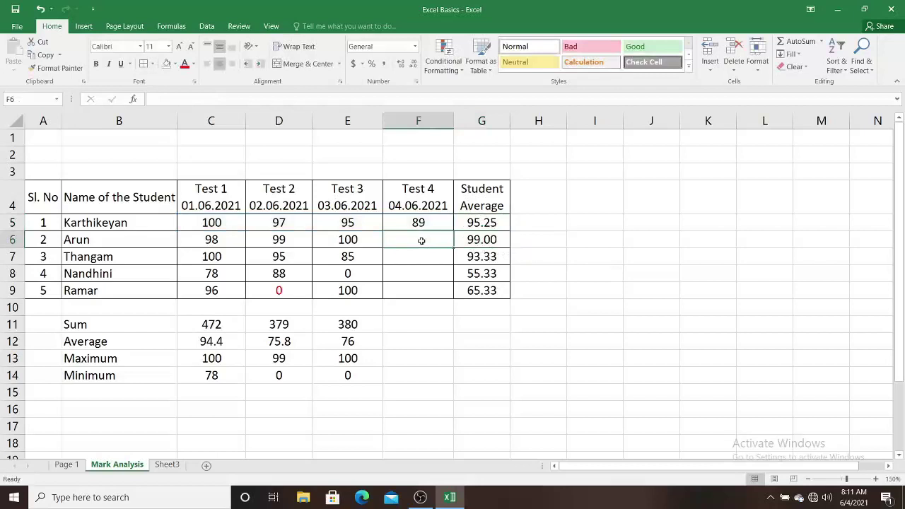
pyautogui.write('97')
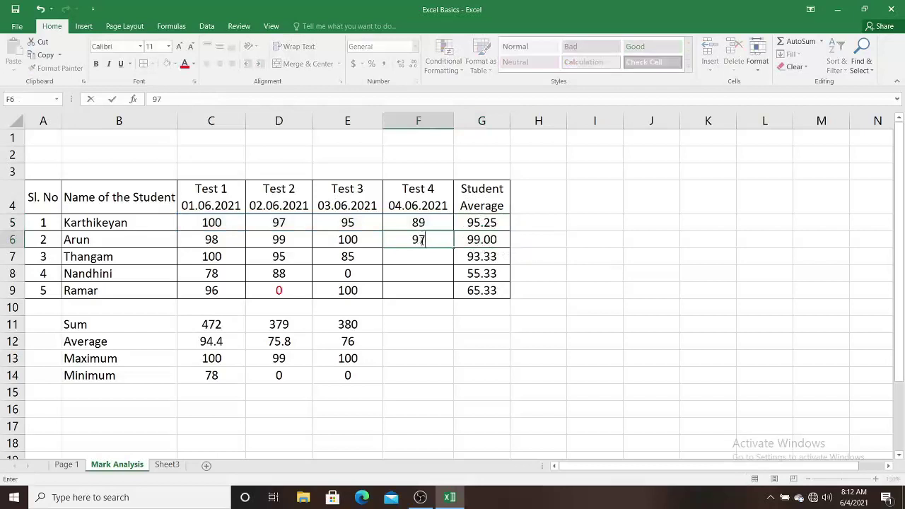
pyautogui.press('Return')
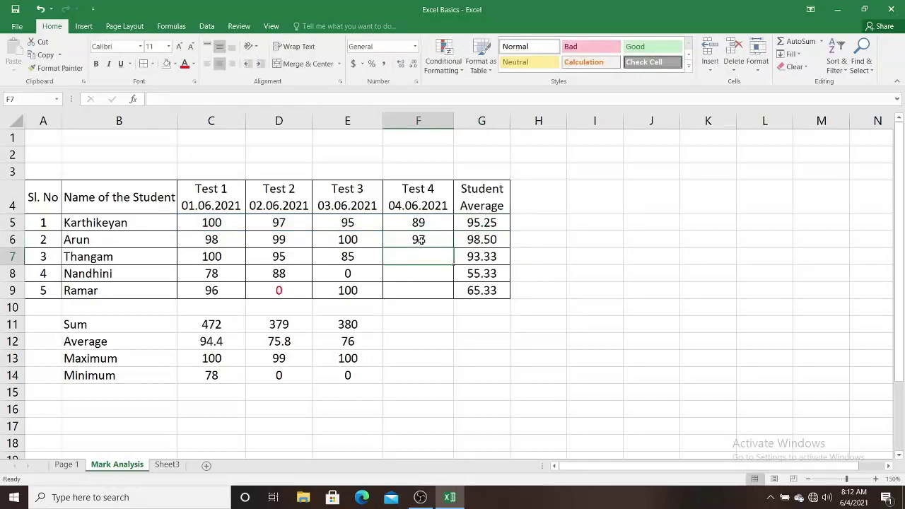
pyautogui.write('99')
pyautogui.press('Return')
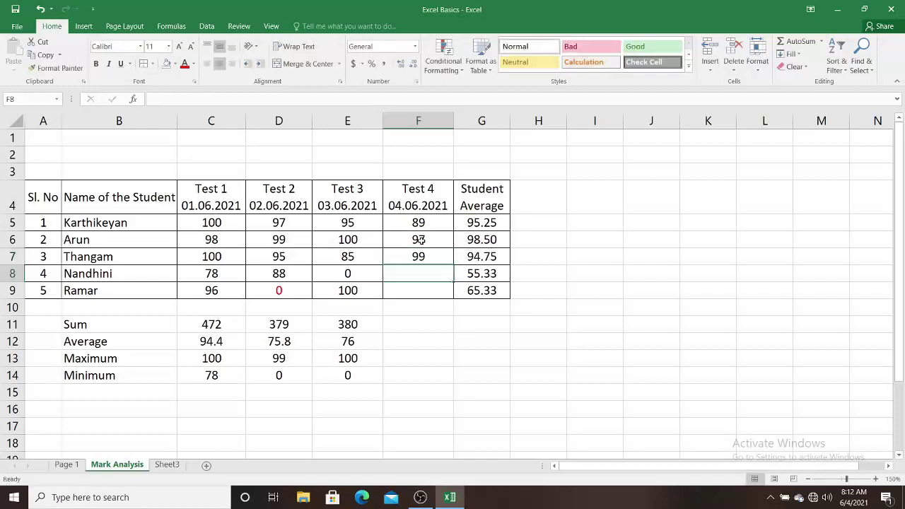
pyautogui.write('1')
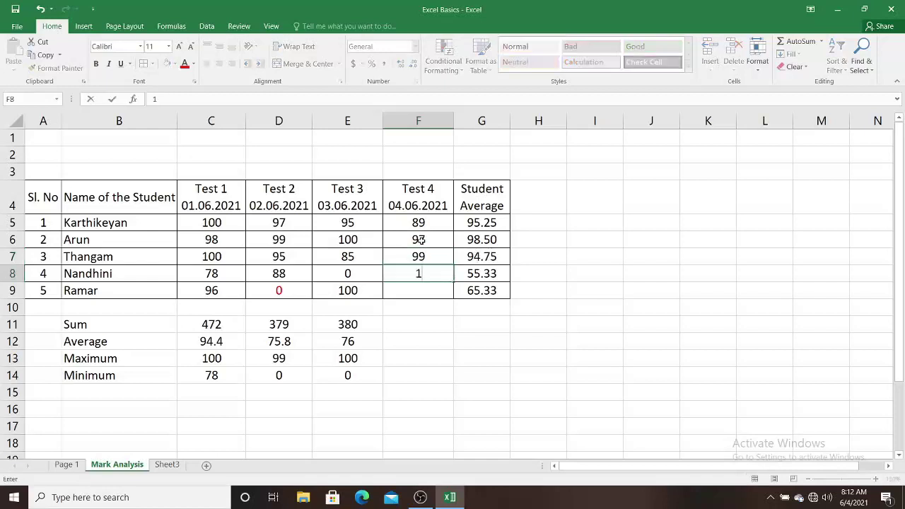
pyautogui.write('00')
pyautogui.press('Return')
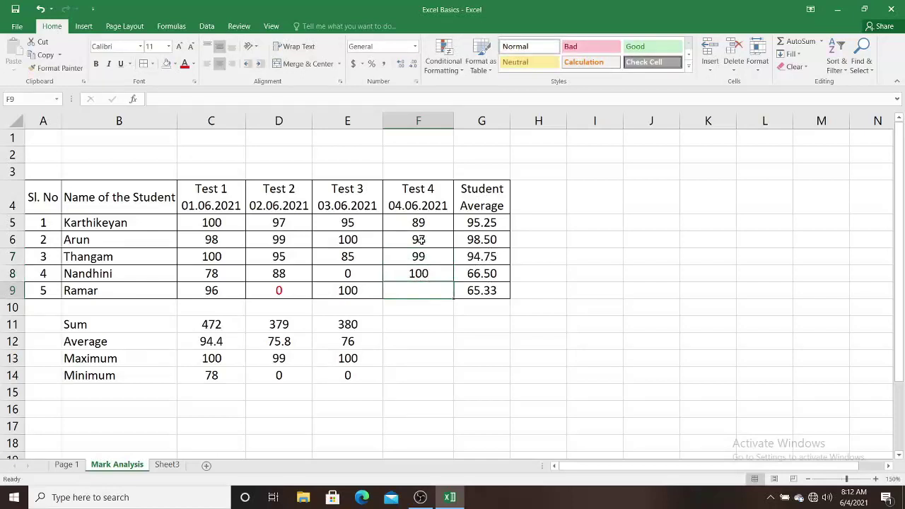
pyautogui.write('98')
pyautogui.press('Return')
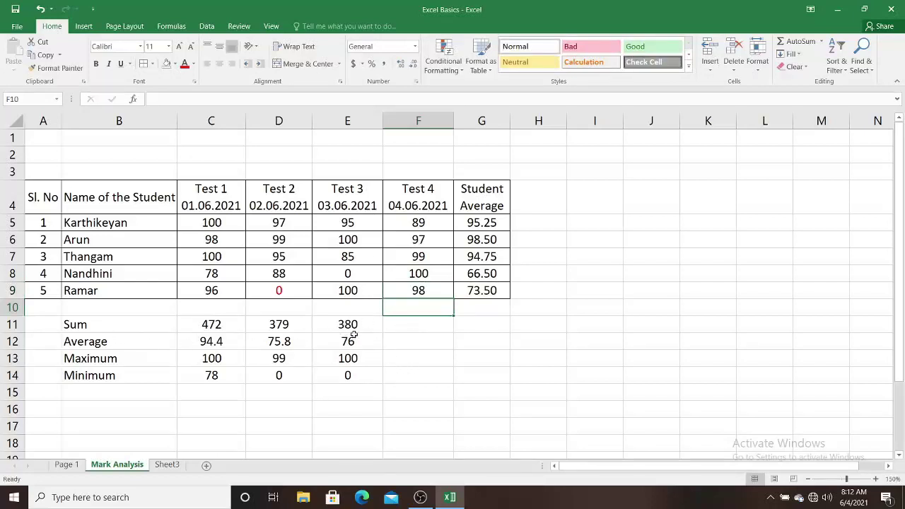
# Copy the E11:E14 summary formulas into F11:F14, giving 483, 96.6, 100 and 89
pyautogui.moveTo(351, 323)
pyautogui.mouseDown()
pyautogui.moveTo(349, 375)
pyautogui.moveTo(440, 376)
pyautogui.mouseUp()
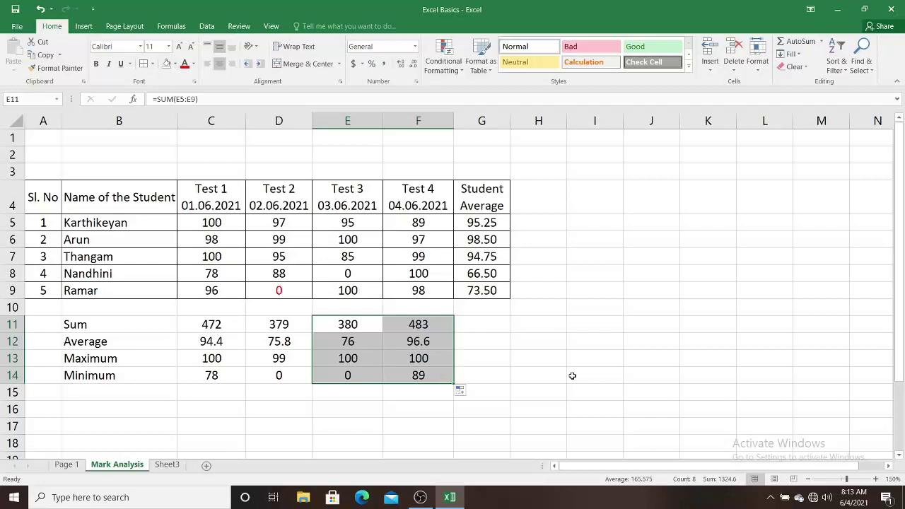
pyautogui.click(146, 407)
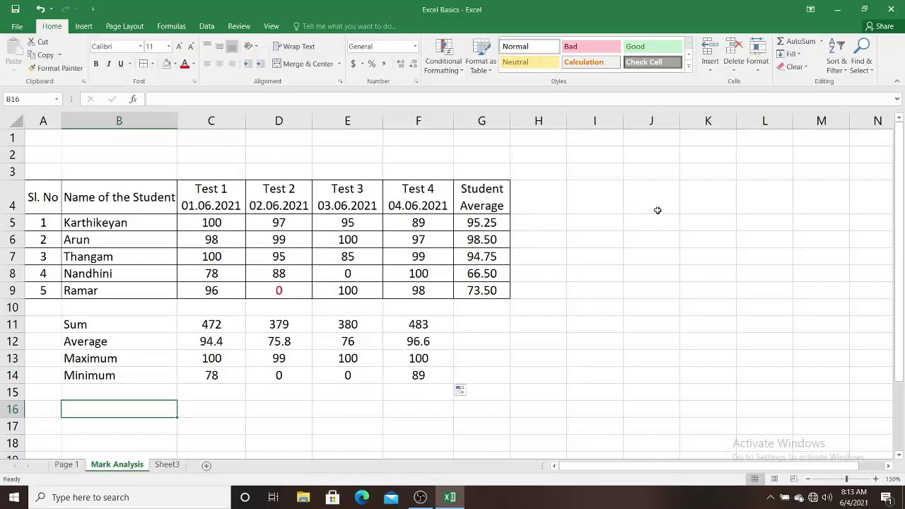
# Label B16 'Pass percentage' and begin a =count formula in C16
pyautogui.write('Pass pe')
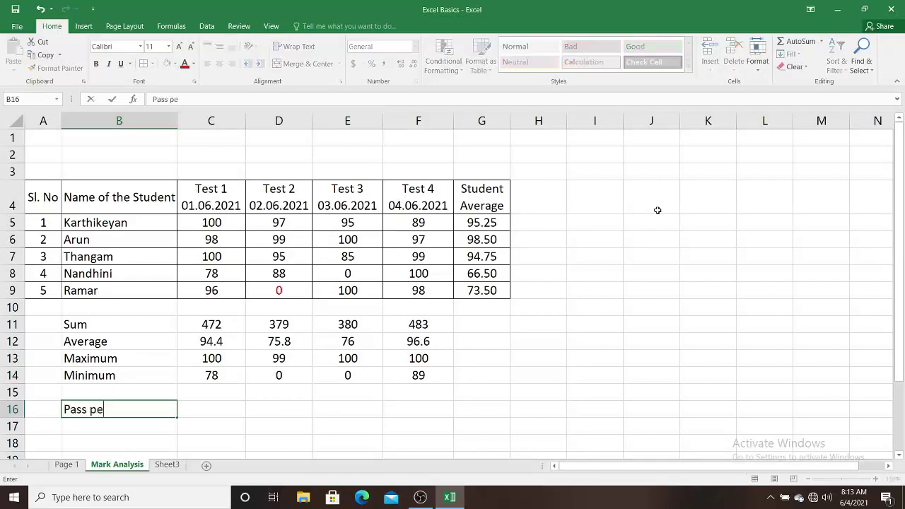
pyautogui.write('rcentage')
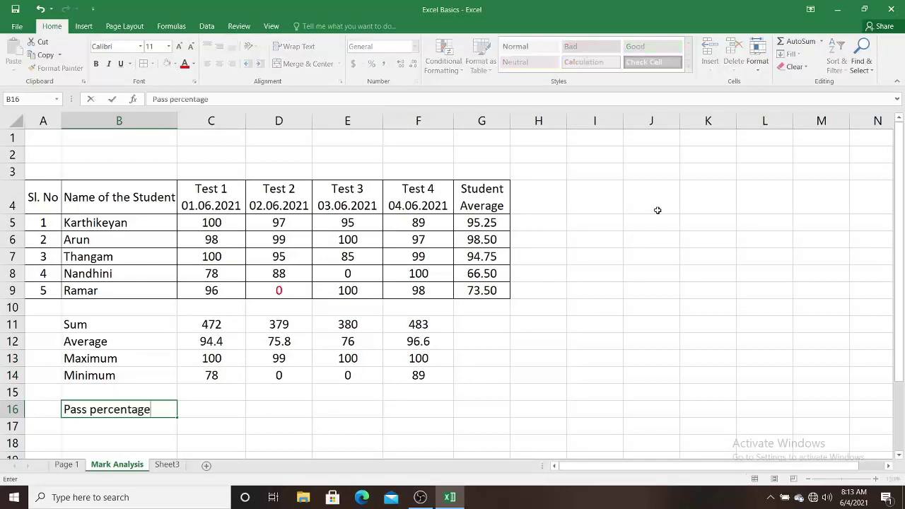
pyautogui.press('Tab')
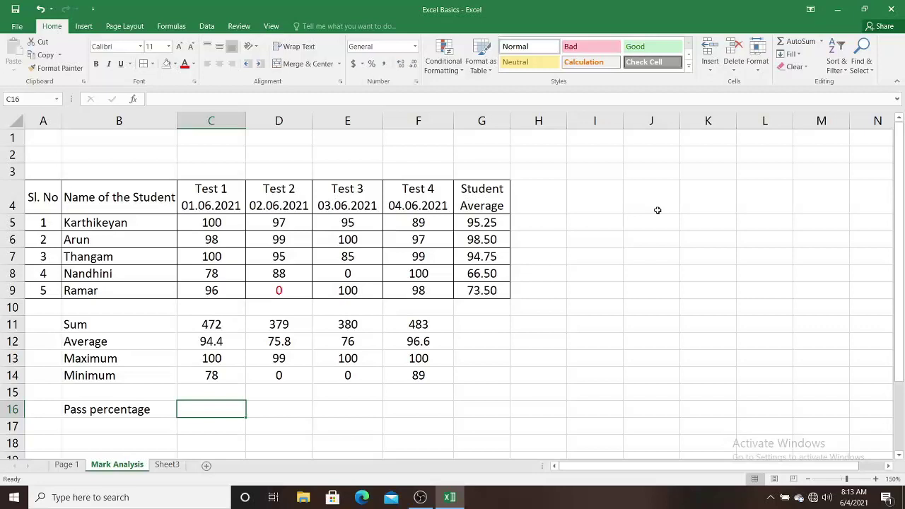
pyautogui.write('=')
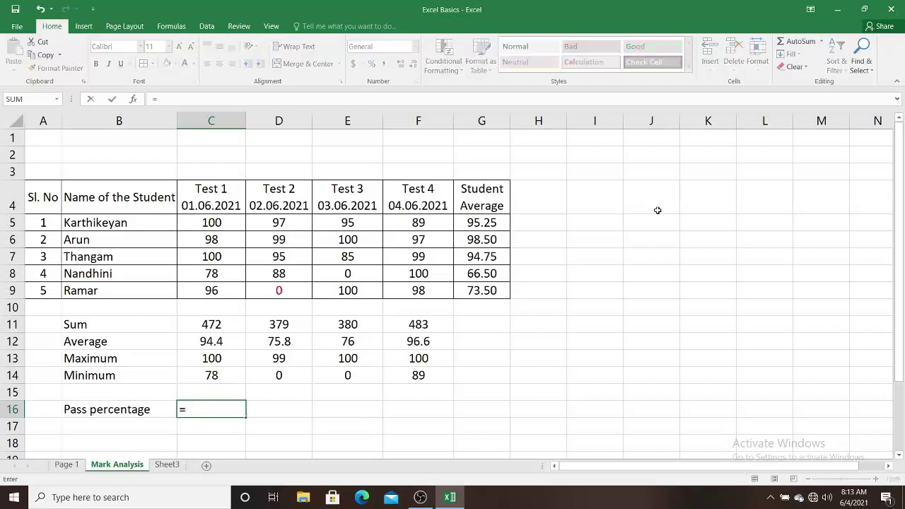
pyautogui.write('co')
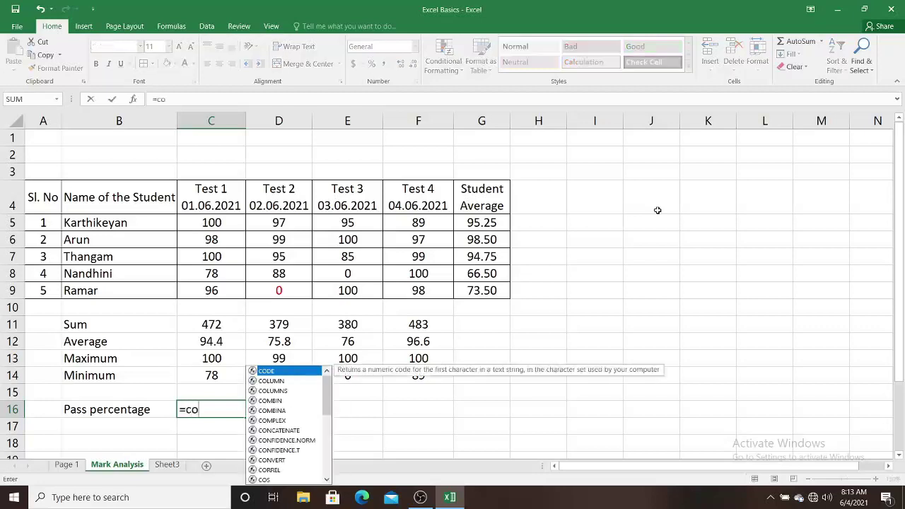
pyautogui.write('unt')
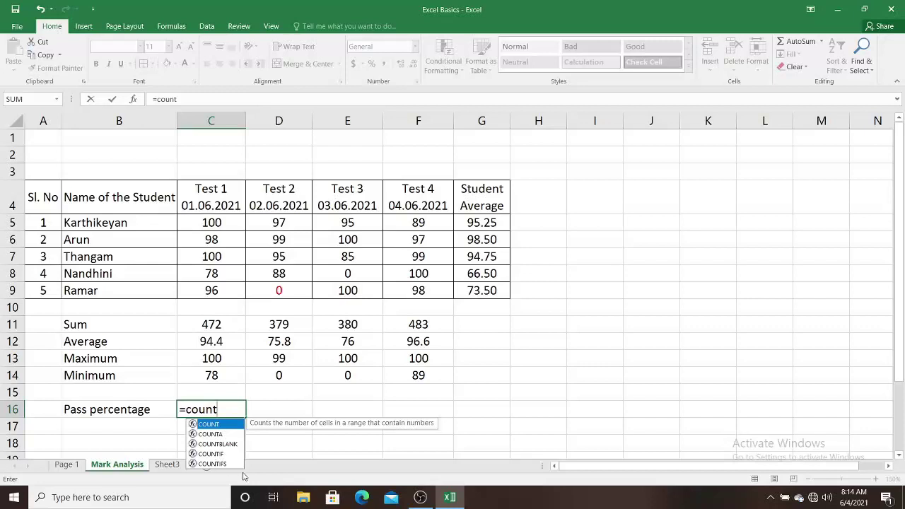
# Enter =COUNTIF(C5:C9,">=60") in C16, counting 5 Test 1 passes
pyautogui.doubleClick(212, 454)
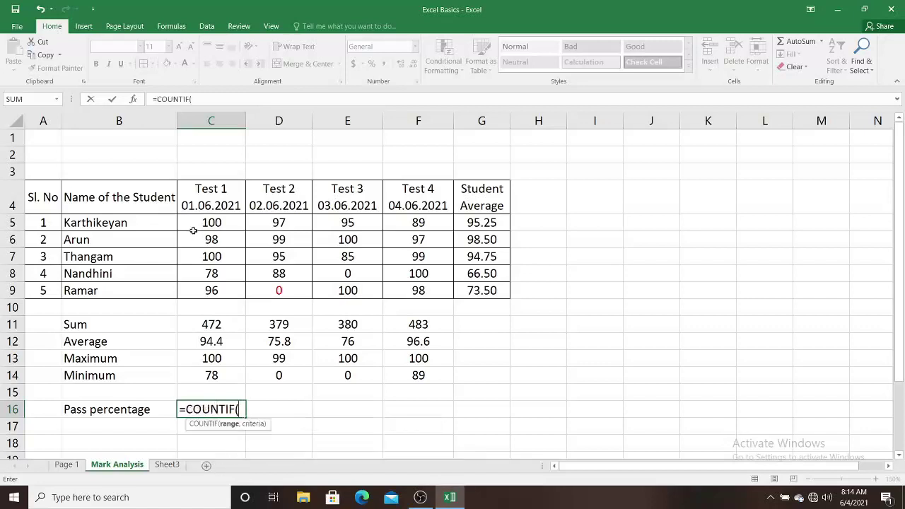
pyautogui.moveTo(211, 225); pyautogui.dragTo(212, 292)
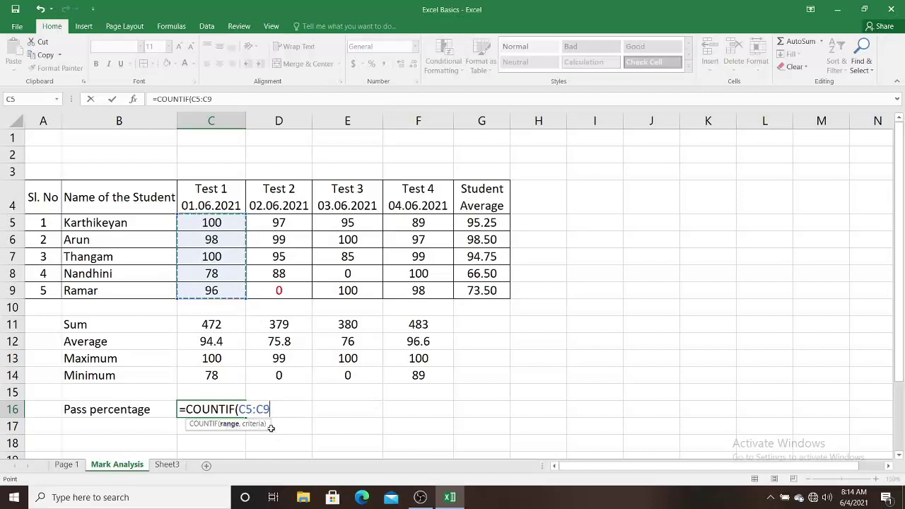
pyautogui.write(',')
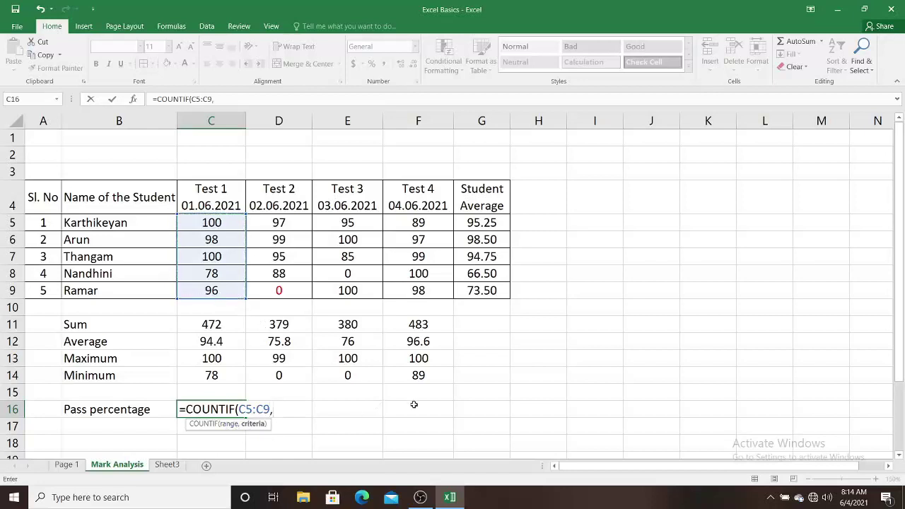
pyautogui.write('"')
pyautogui.write('>')
pyautogui.write('=')
pyautogui.write('60')
pyautogui.write('"')
pyautogui.write(')')
pyautogui.press('Return')
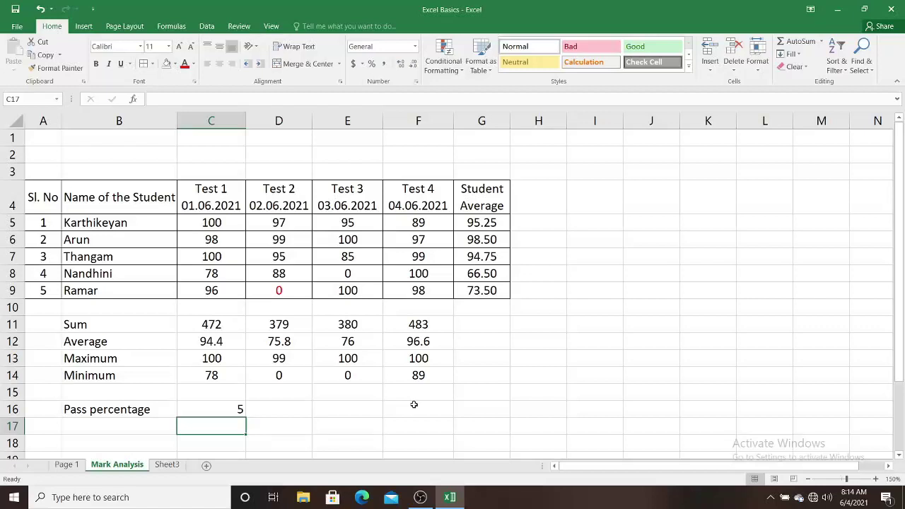
pyautogui.click(230, 408)
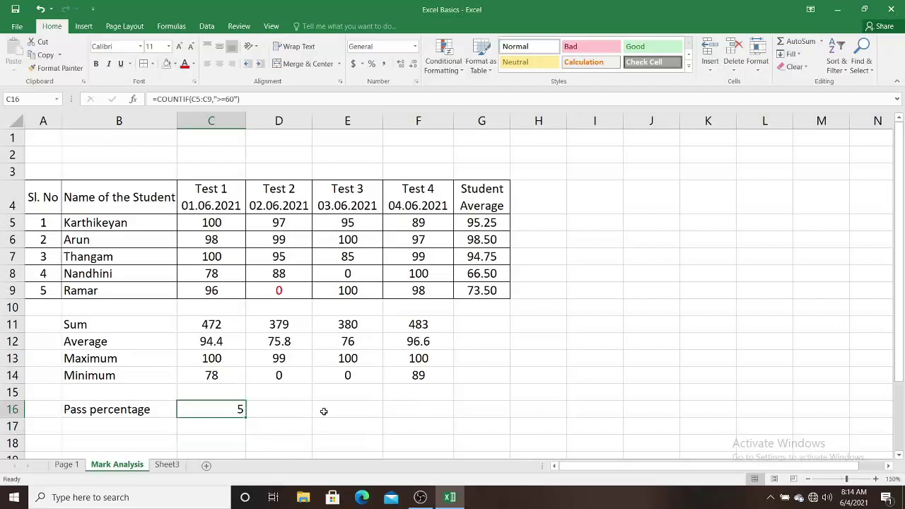
# Change C16 to =(COUNTIF(C5:C9,">=60")/5)*100, giving a Test 1 pass percentage of 100
pyautogui.click(156, 99)
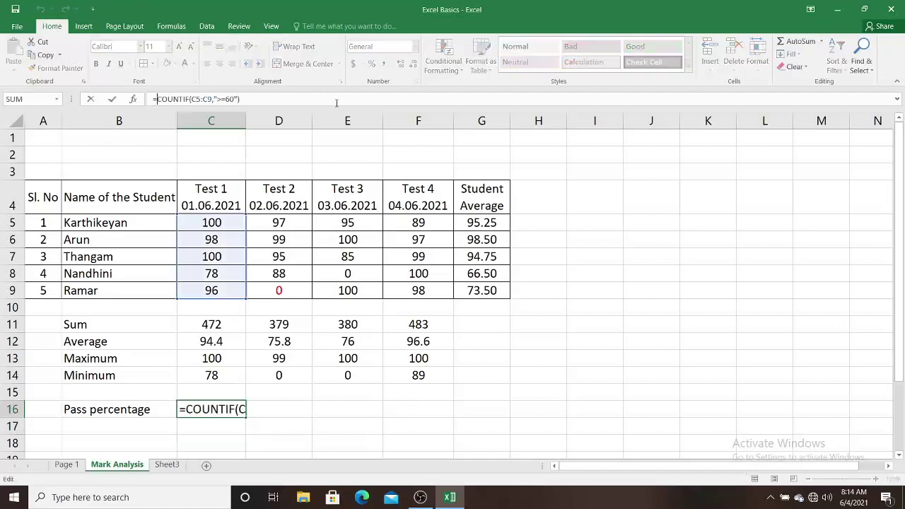
pyautogui.write('(')
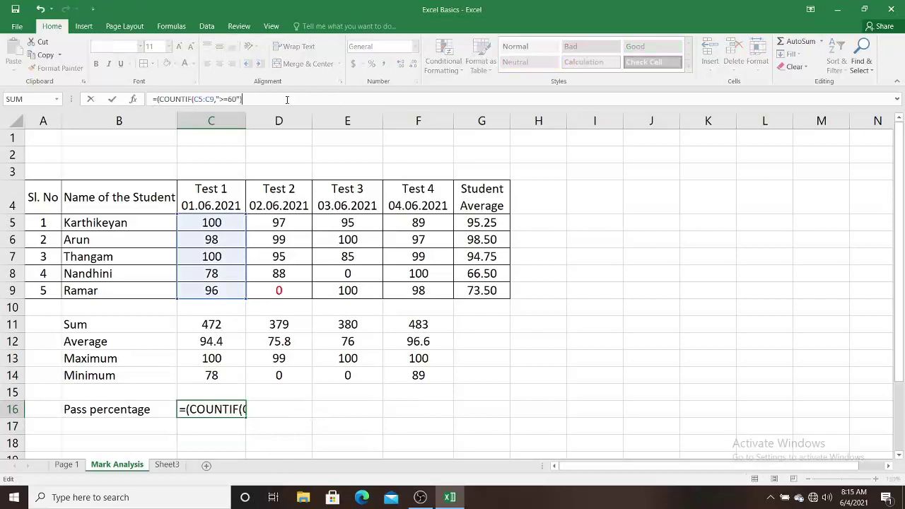
pyautogui.write('/')
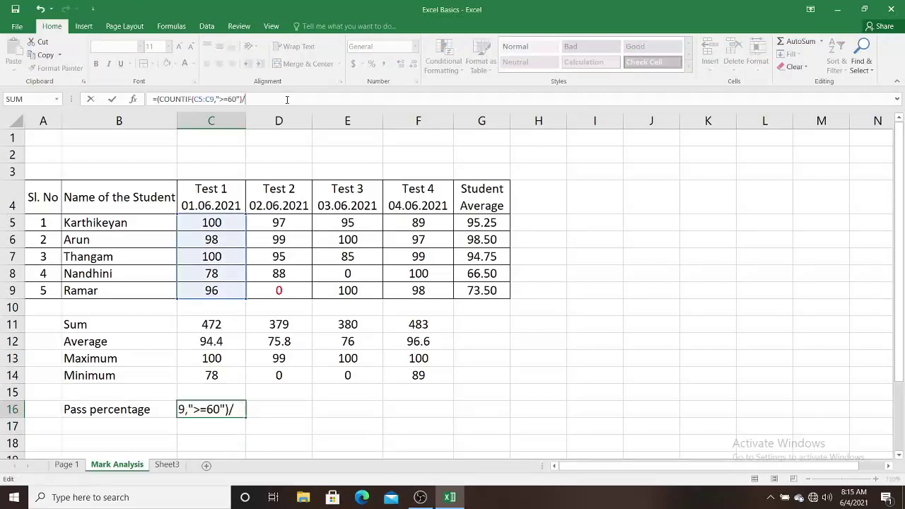
pyautogui.write('5)')
pyautogui.write('*100')
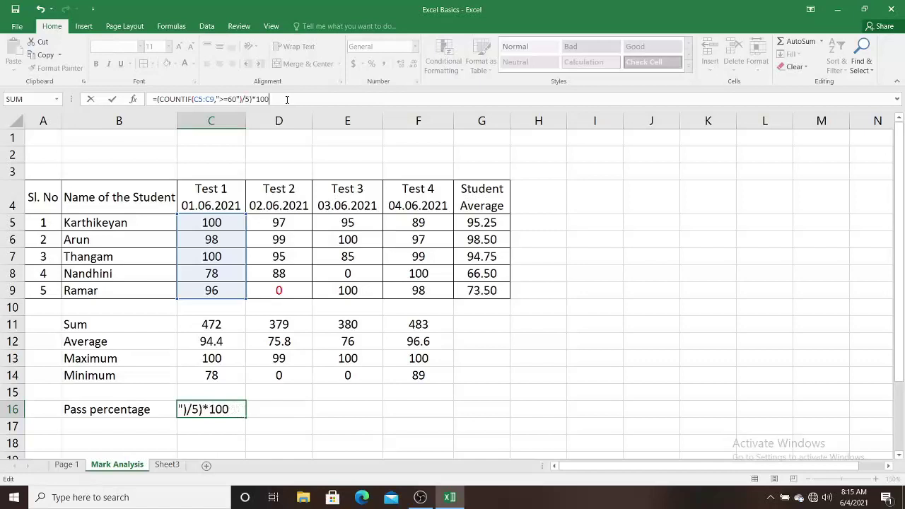
pyautogui.press('Return')
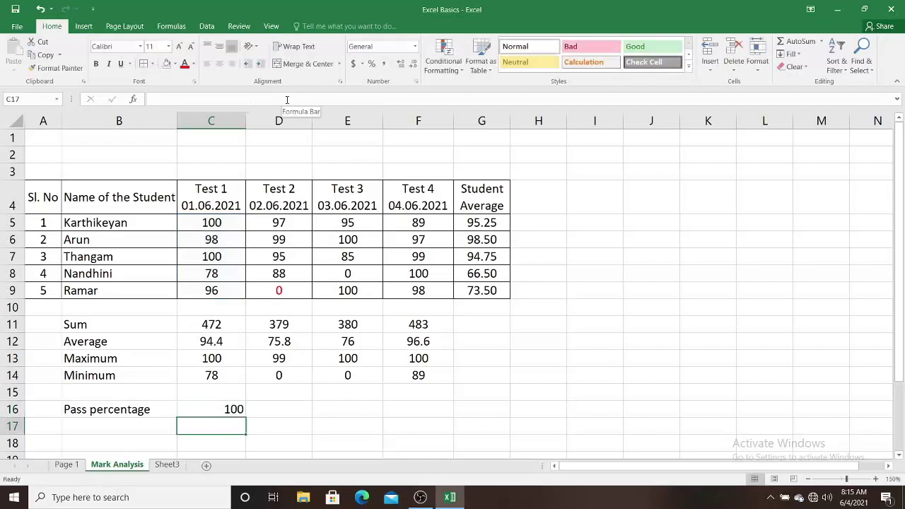
# Centre the C16 pass percentage and reconfirm its formula
pyautogui.click(202, 405)
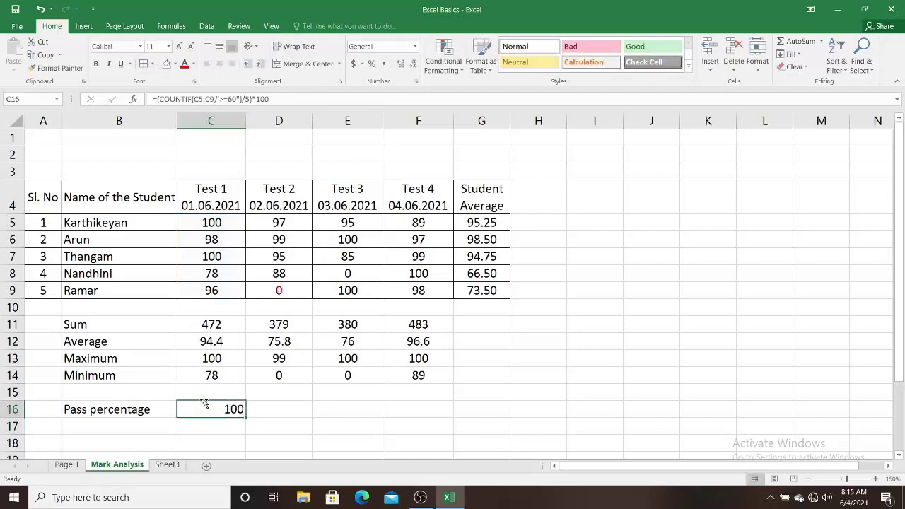
pyautogui.click(219, 63)
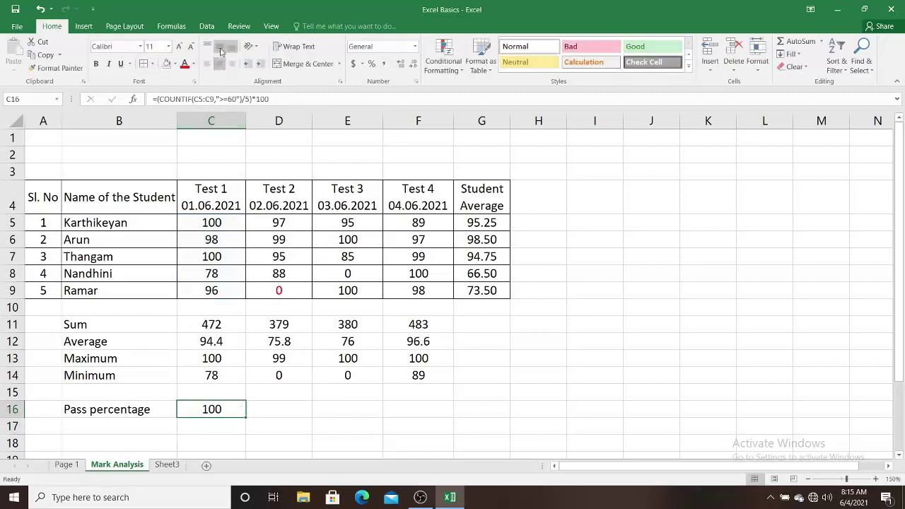
pyautogui.click(250, 99)
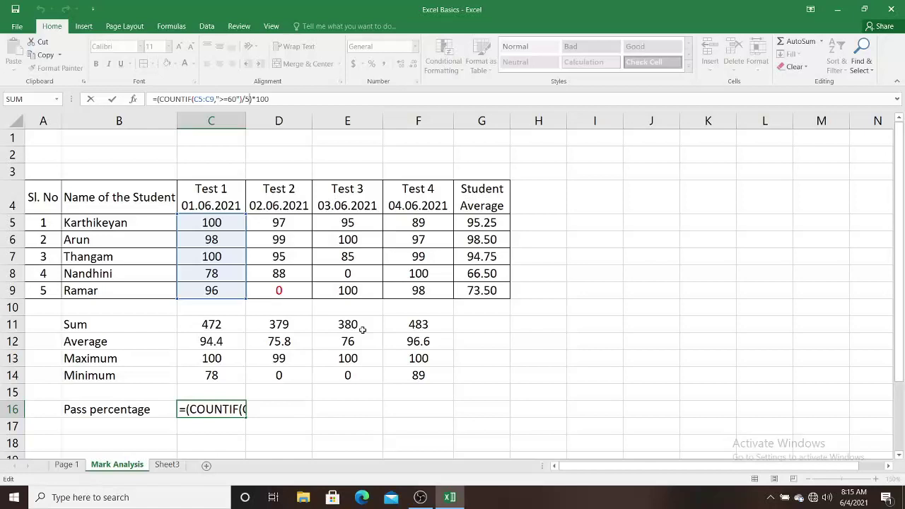
pyautogui.press('Return')
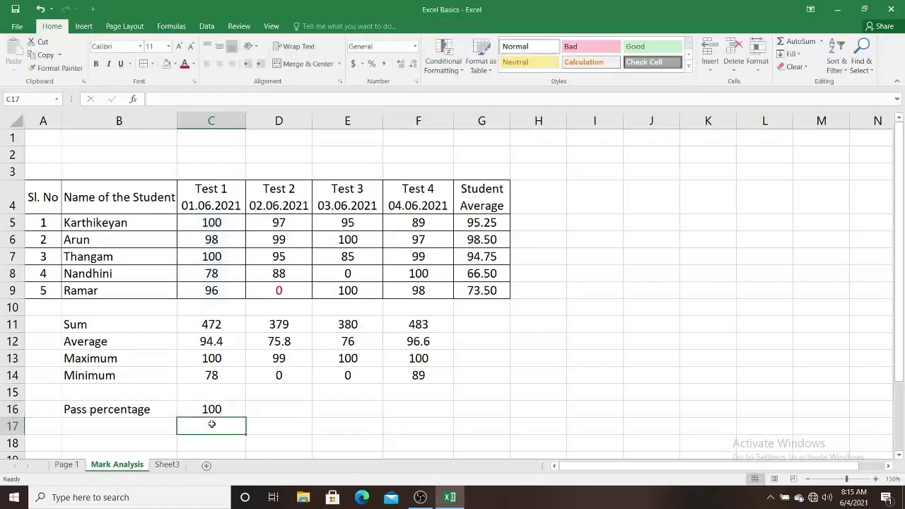
# Fill the pass percentage through D16:F16 (80, 80, 100), then select G15 and show the Insert ribbon
pyautogui.click(215, 408)
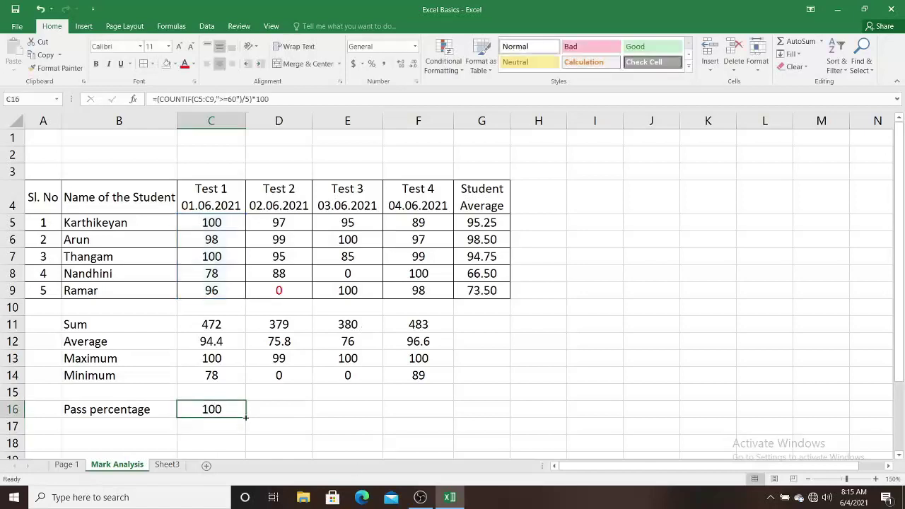
pyautogui.moveTo(245, 417); pyautogui.dragTo(432, 423)
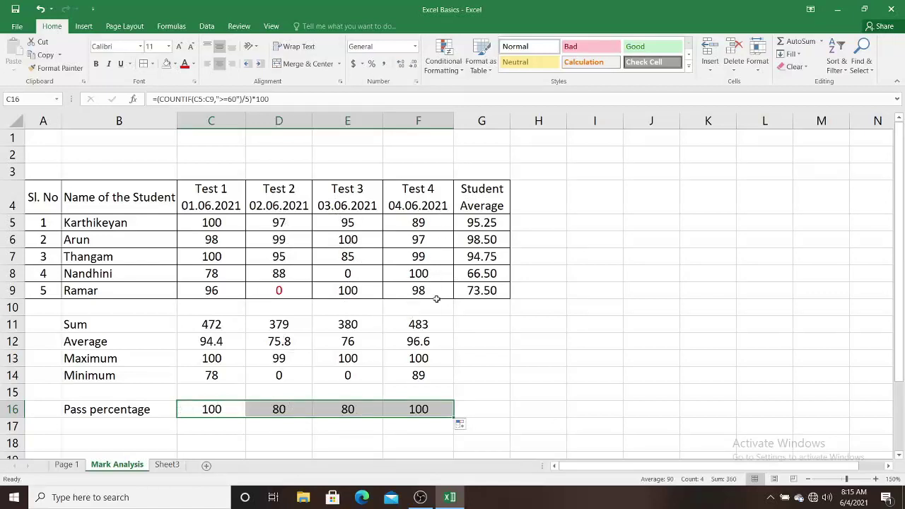
pyautogui.click(504, 394)
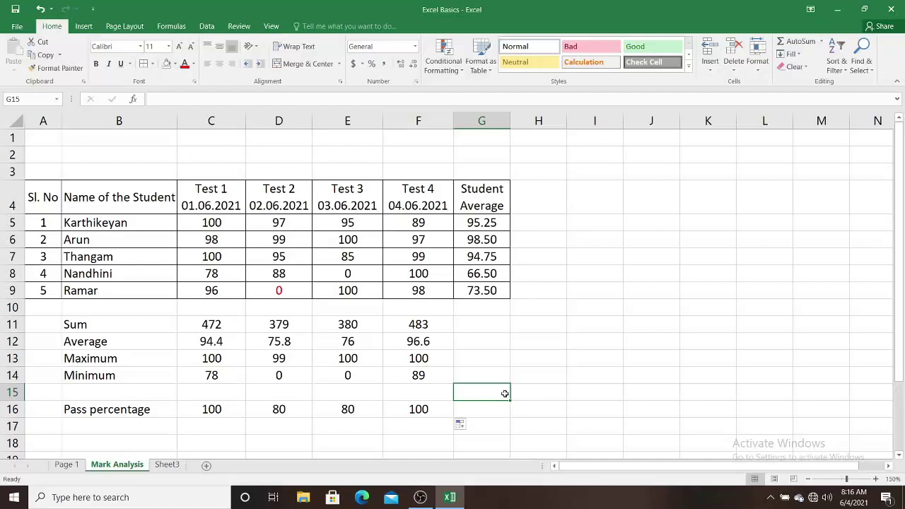
pyautogui.click(84, 27)
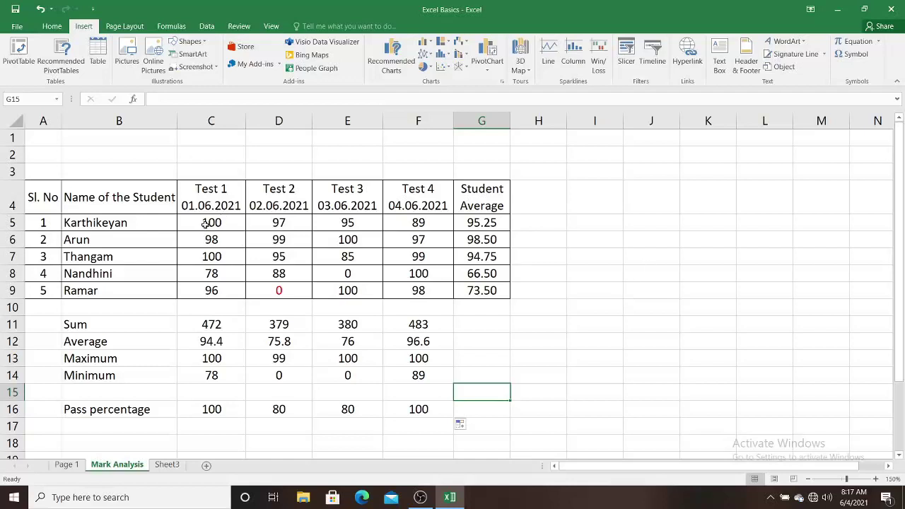
# Select Karthikeyan's four test marks with their Test headings (C4:F5) and open the column chart choices
pyautogui.moveTo(195, 220); pyautogui.dragTo(420, 225)
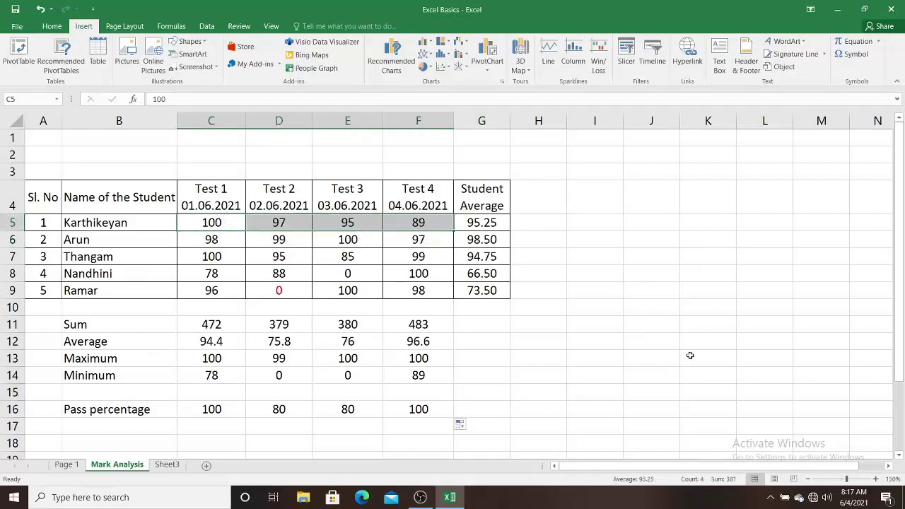
pyautogui.moveTo(212, 191)
pyautogui.mouseDown()
pyautogui.moveTo(425, 212)
pyautogui.moveTo(425, 228)
pyautogui.mouseUp()
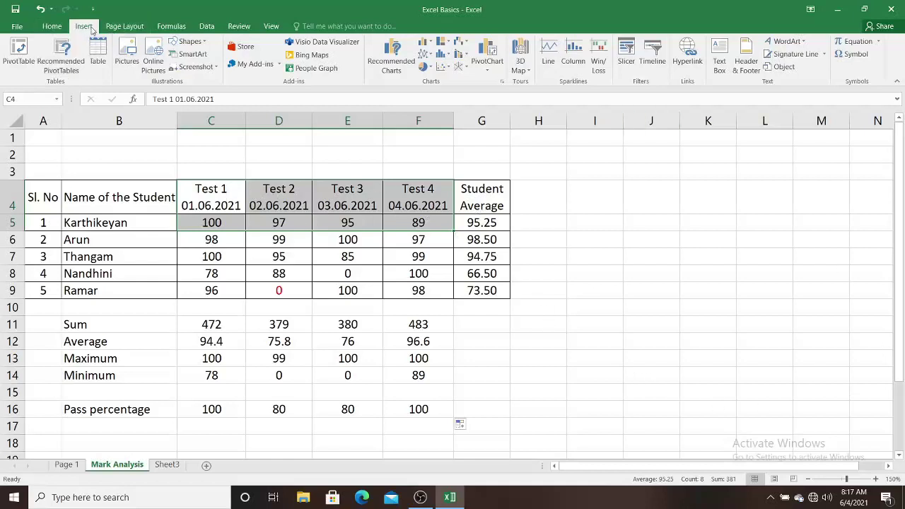
pyautogui.click(431, 45)
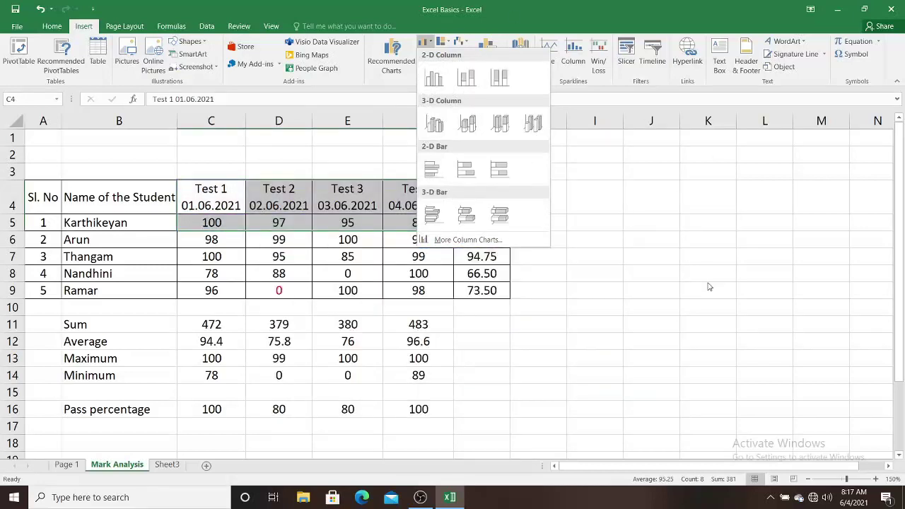
# Insert a clustered column chart of the marks and place it to the right of the table
pyautogui.click(435, 80)
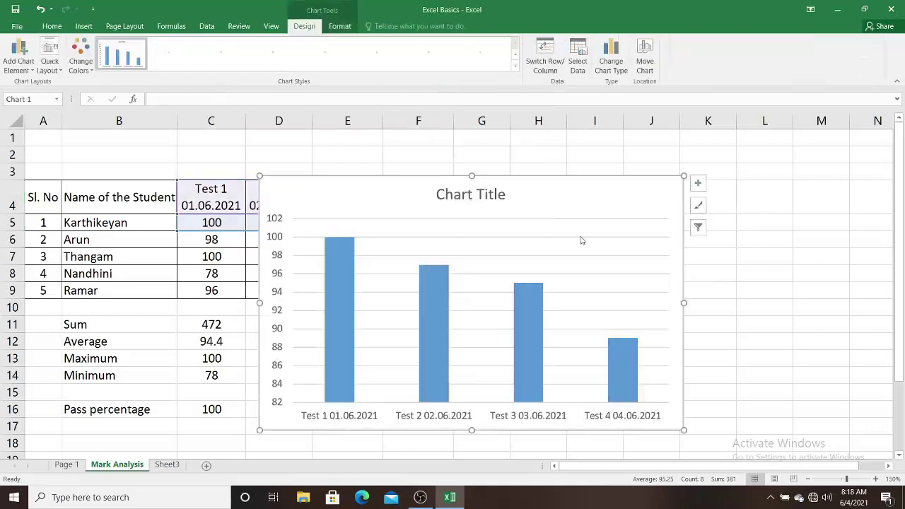
pyautogui.moveTo(555, 182); pyautogui.dragTo(819, 164)
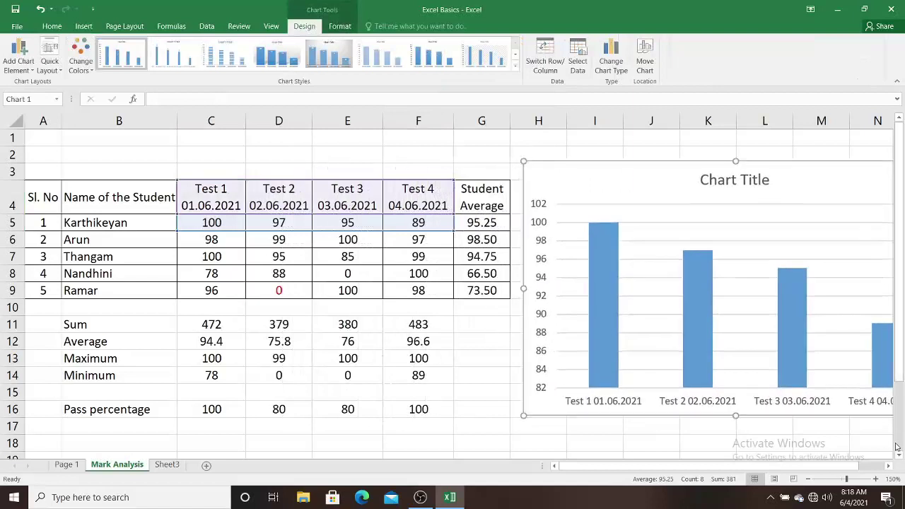
pyautogui.click(889, 472)
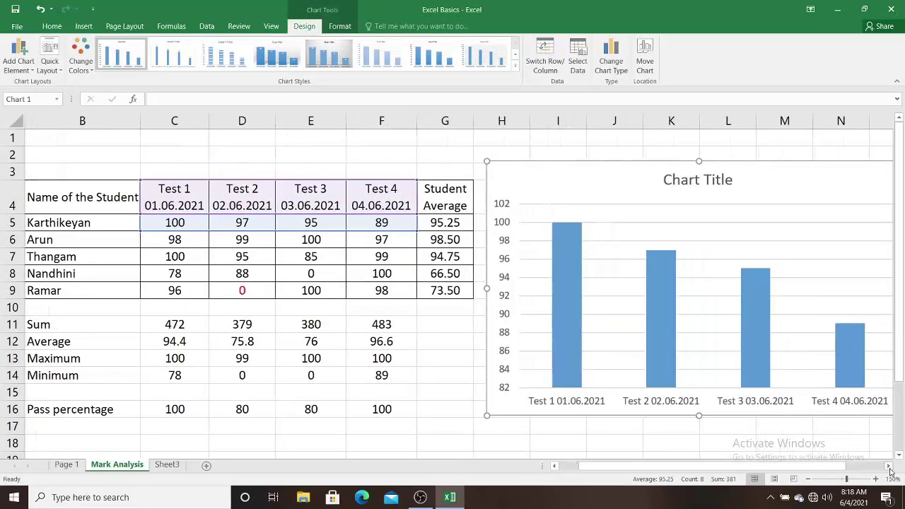
pyautogui.click(889, 472)
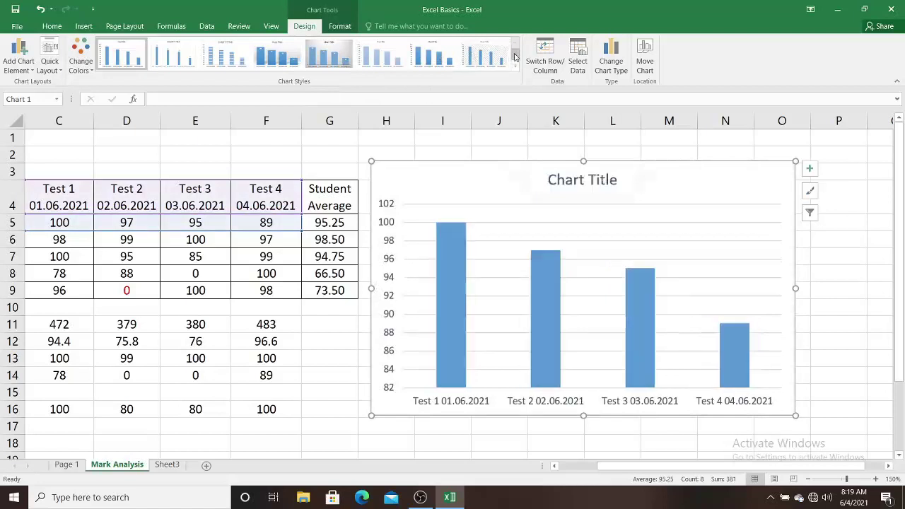
pyautogui.click(516, 56)
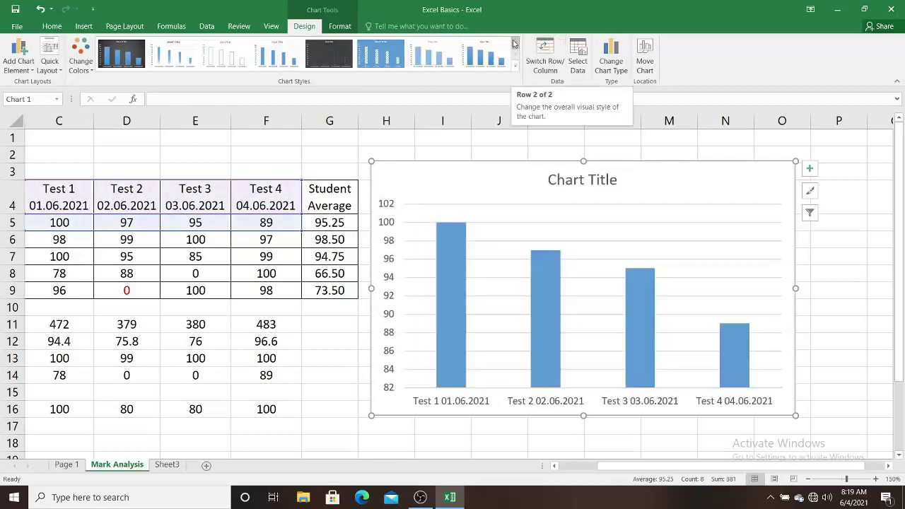
pyautogui.click(514, 44)
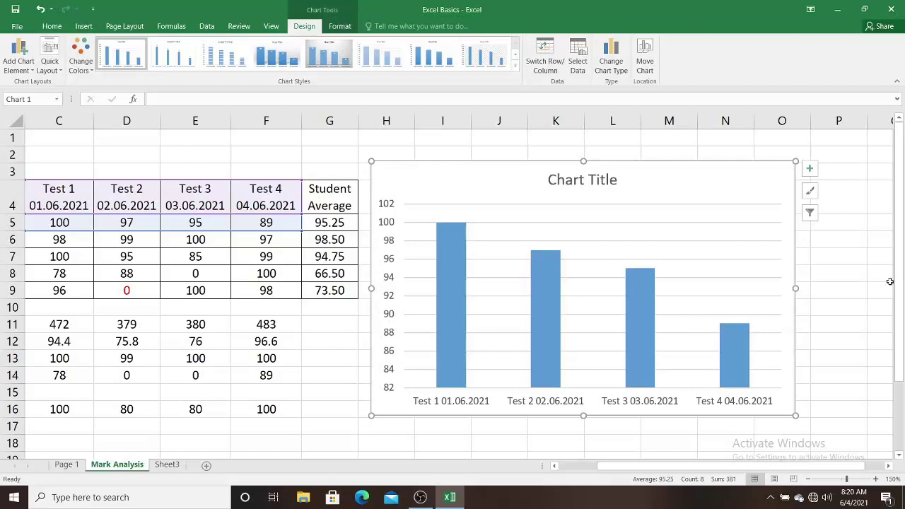
# Replace the 'Chart Title' placeholder with 'Karthikeyan Performance Analysis'
pyautogui.click(577, 181)
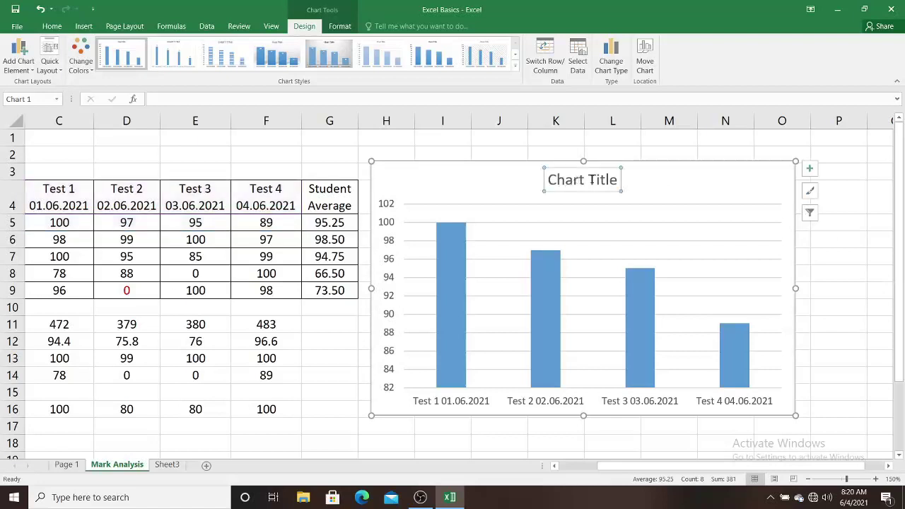
pyautogui.doubleClick(598, 182)
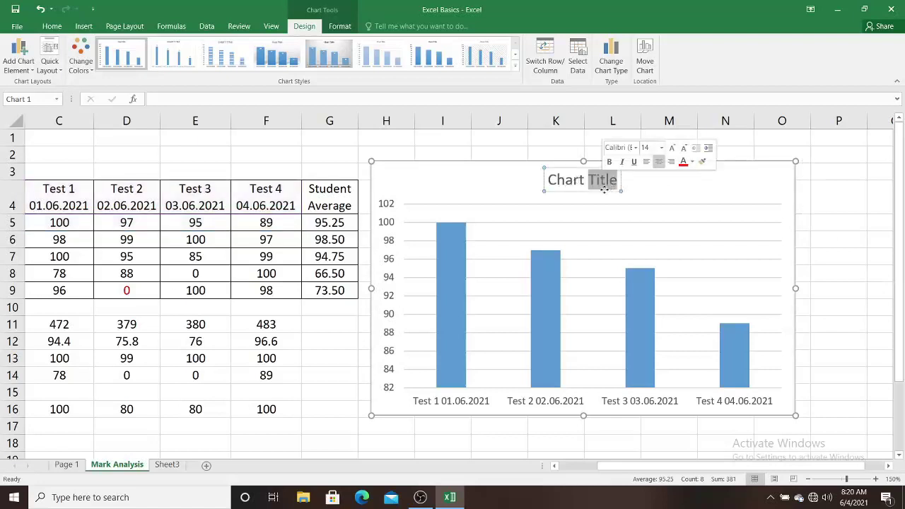
pyautogui.click(588, 181)
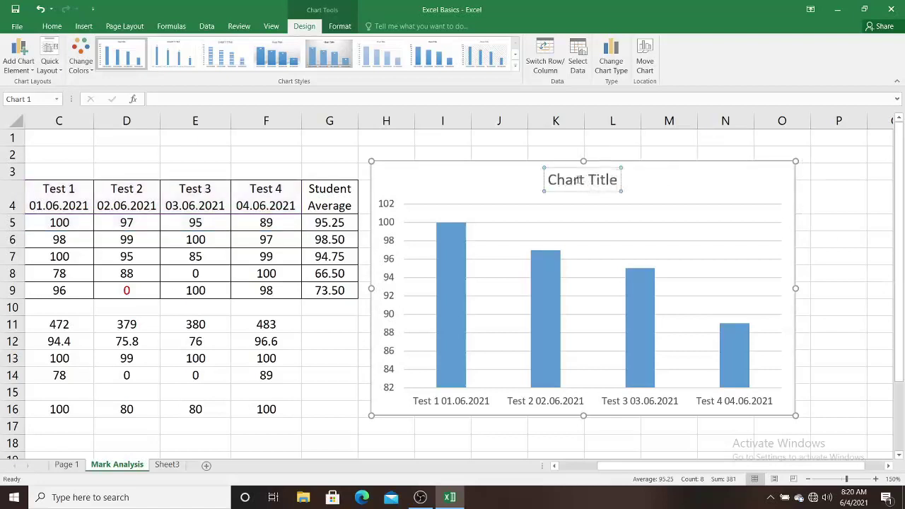
pyautogui.moveTo(548, 181); pyautogui.dragTo(615, 180)
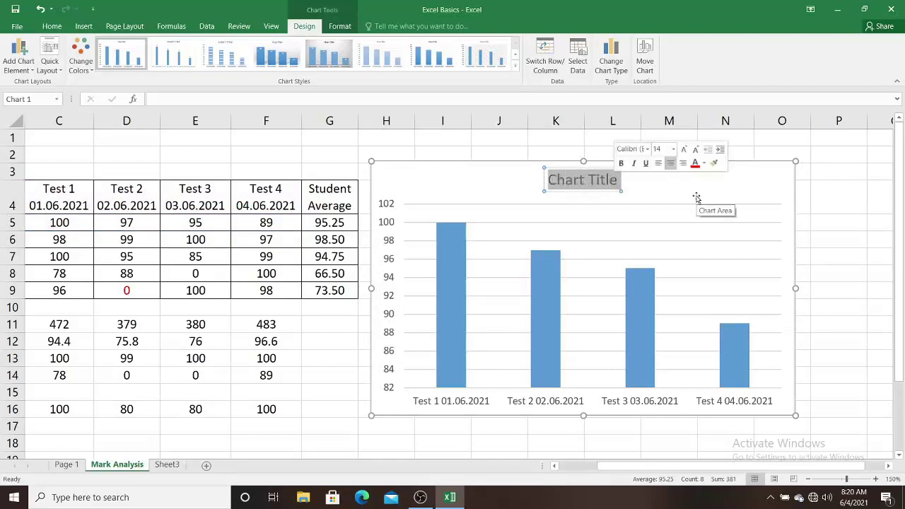
pyautogui.write('Karthikeya')
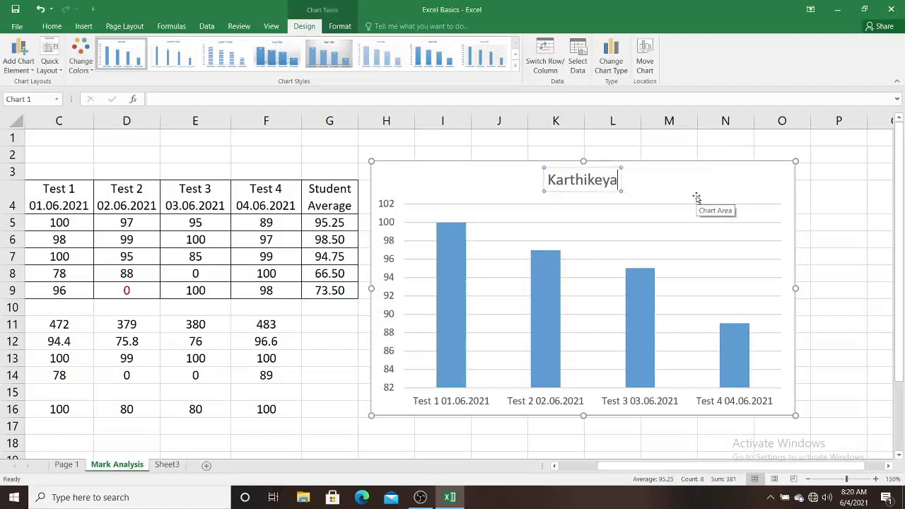
pyautogui.write('n Perfo')
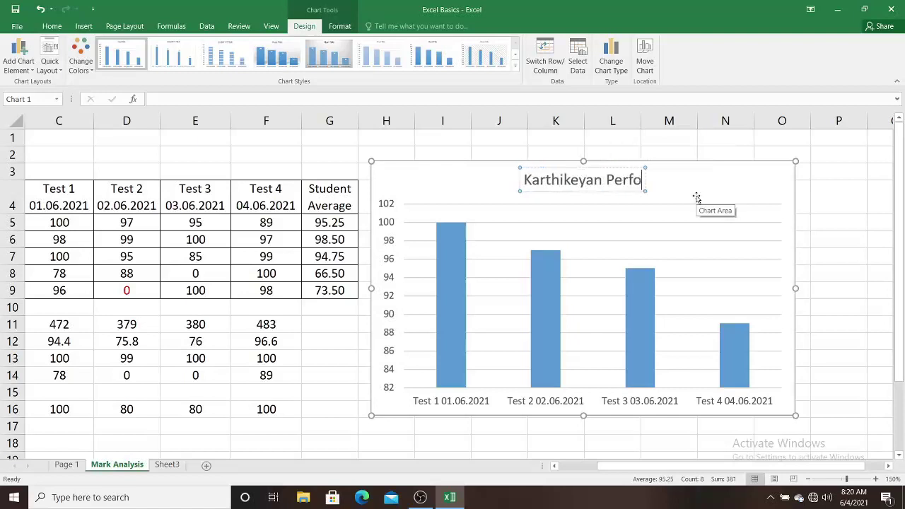
pyautogui.write('rmac')
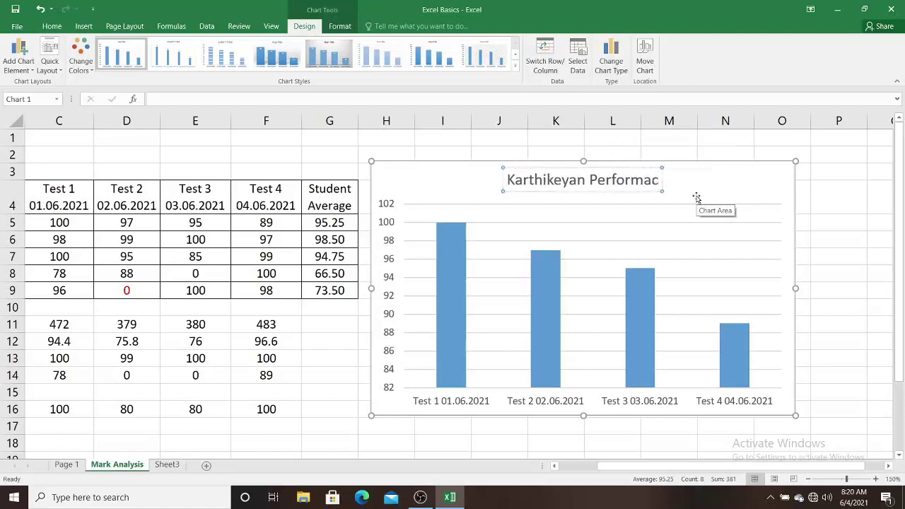
pyautogui.press('BackSpace')
pyautogui.write('nce Ana')
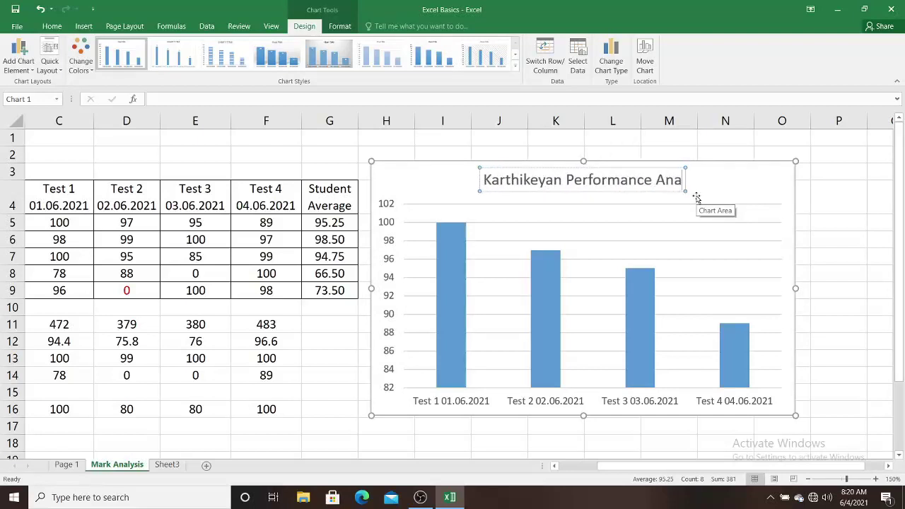
pyautogui.write('ly')
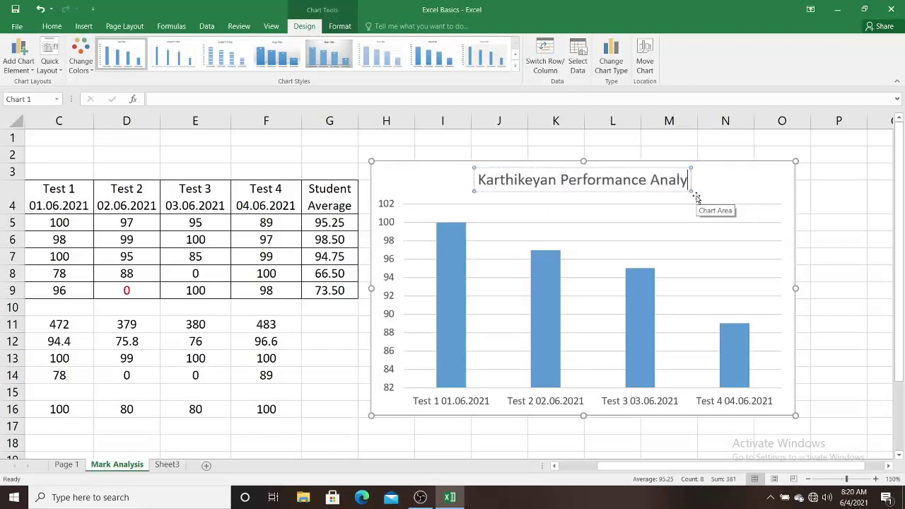
pyautogui.write('ssi')
pyautogui.press('BackSpace')
pyautogui.press('BackSpace')
pyautogui.write('is')
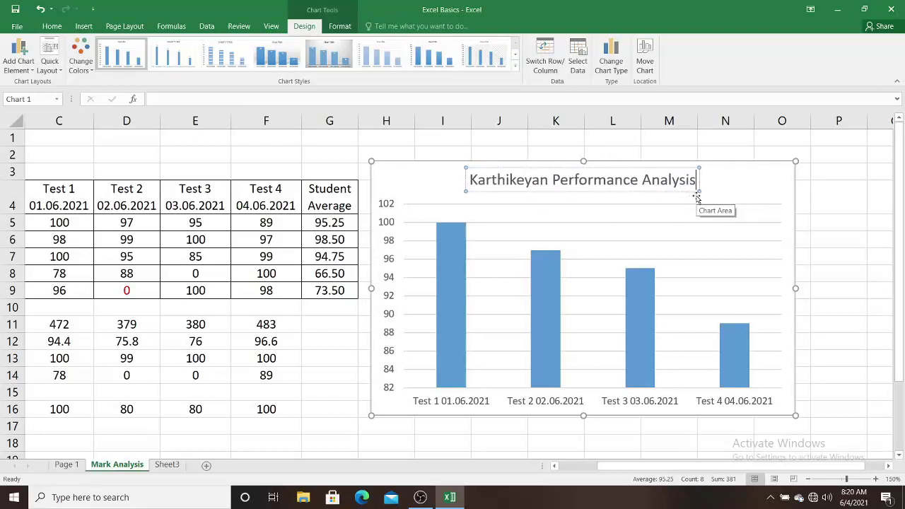
pyautogui.click(778, 184)
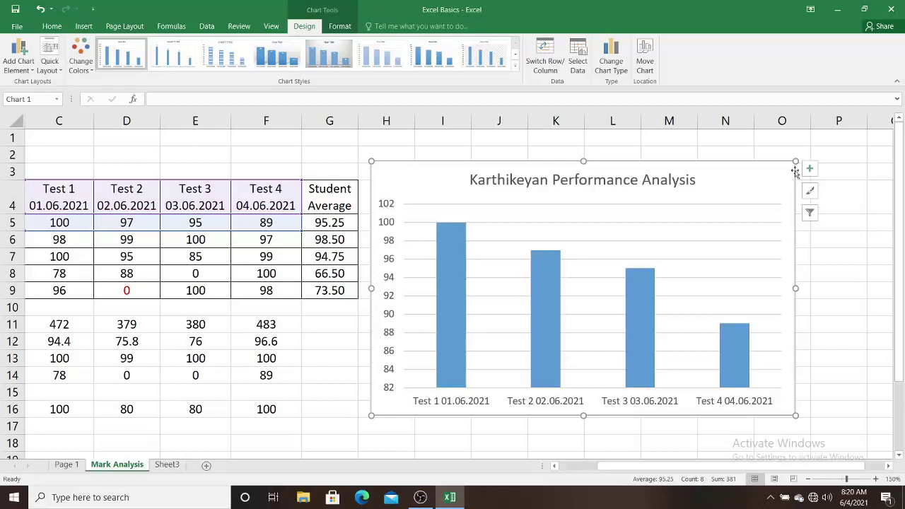
# Add axis titles to the chart and label the horizontal axis 'Test'
pyautogui.click(811, 171)
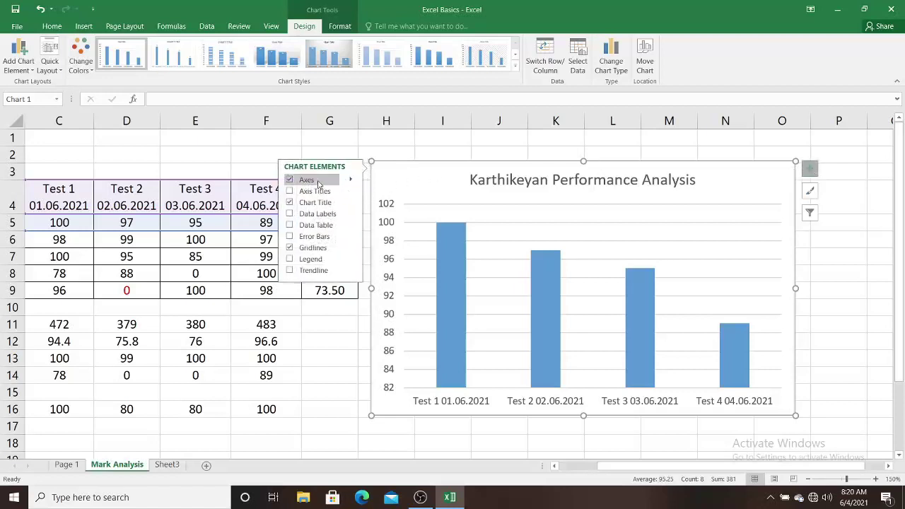
pyautogui.click(311, 192)
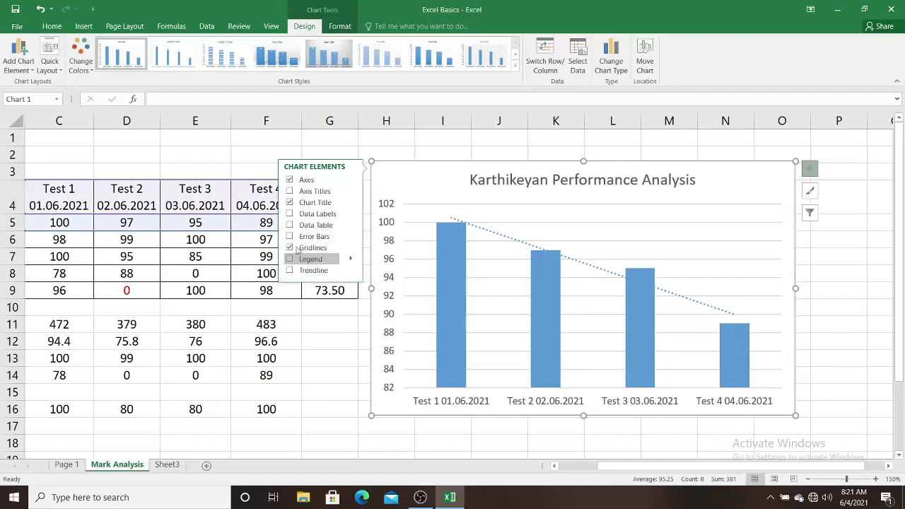
pyautogui.click(289, 192)
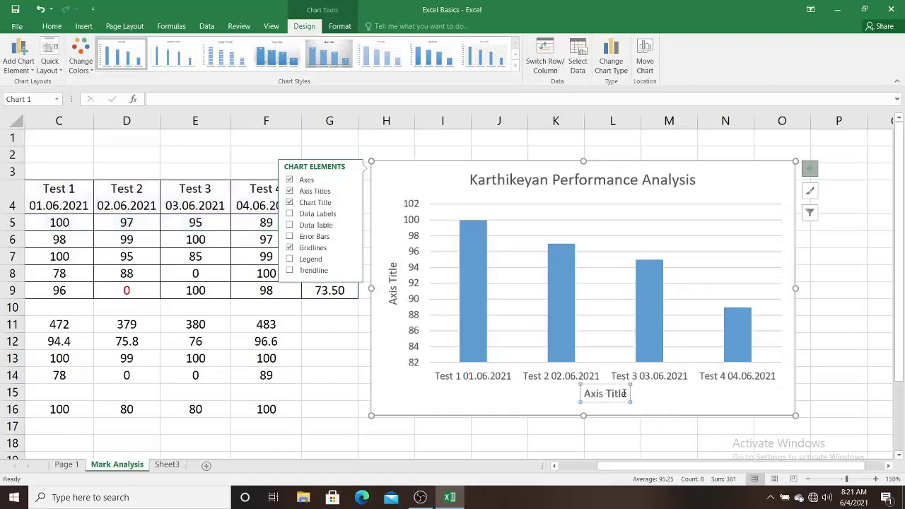
pyautogui.moveTo(628, 393); pyautogui.dragTo(584, 393)
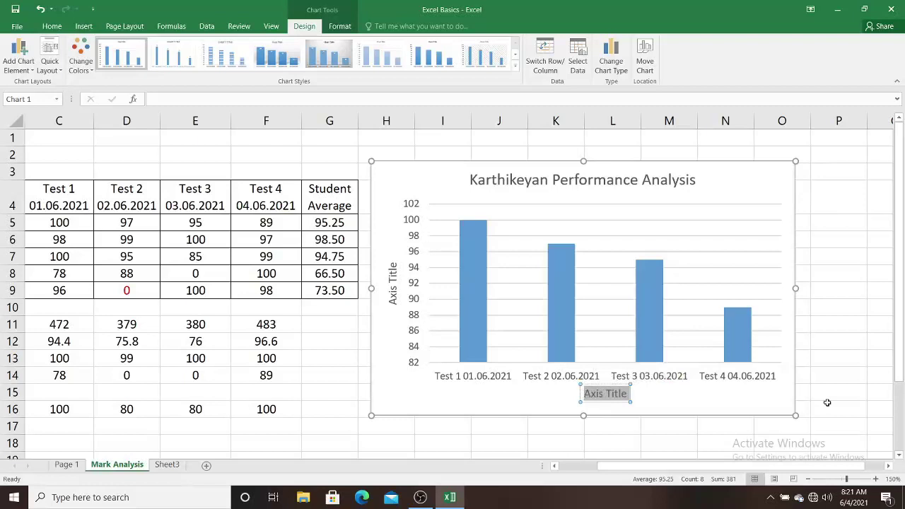
pyautogui.write('Test')
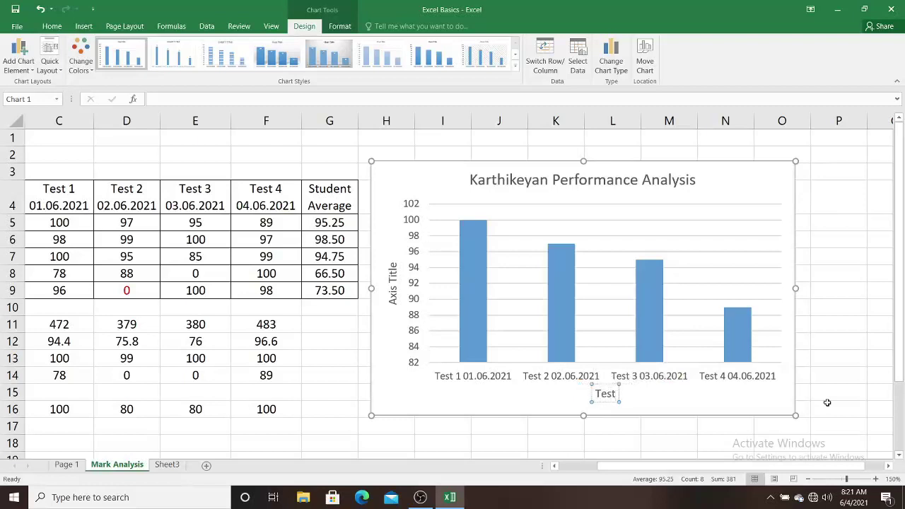
# Change the vertical axis title from 'Axis Title' to 'Marks Scored'
pyautogui.click(394, 272)
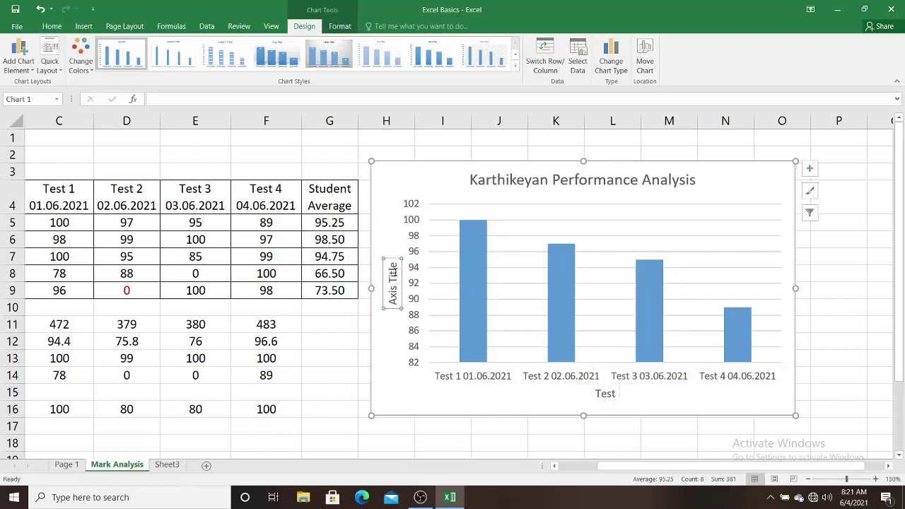
pyautogui.doubleClick(400, 283)
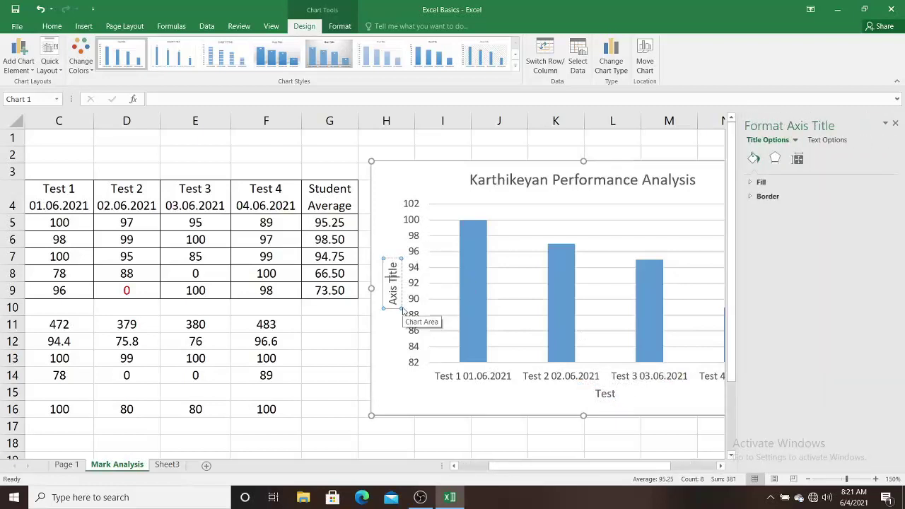
pyautogui.press('BackSpace')
pyautogui.press('BackSpace')
pyautogui.press('BackSpace')
pyautogui.press('BackSpace')
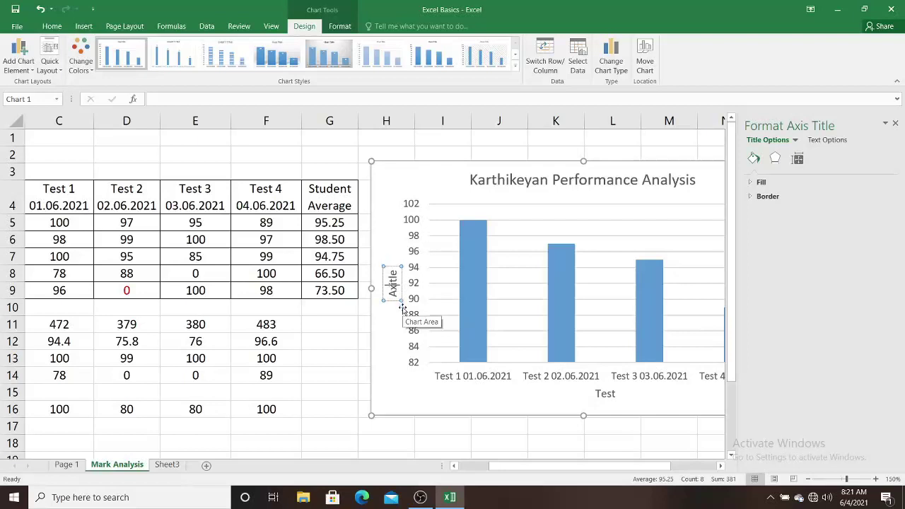
pyautogui.press('BackSpace')
pyautogui.press('BackSpace')
pyautogui.press('Delete')
pyautogui.press('Delete')
pyautogui.press('Delete')
pyautogui.press('Delete')
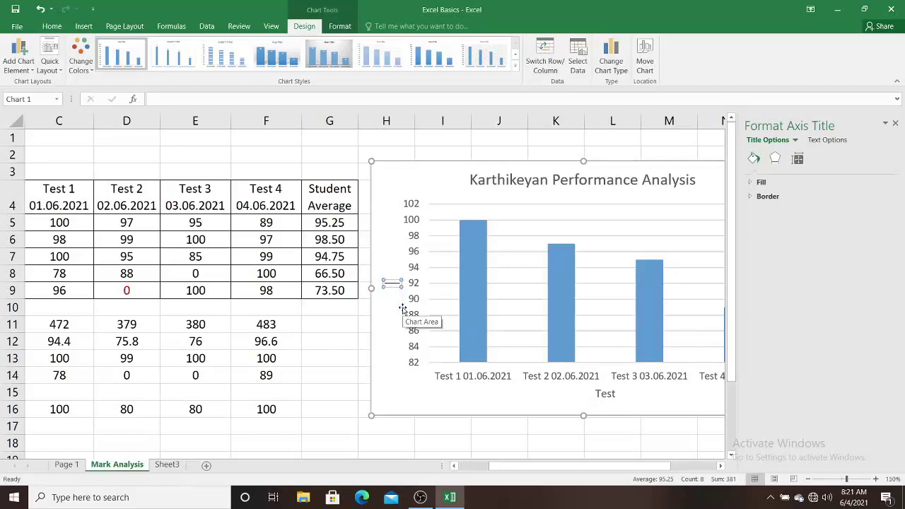
pyautogui.write('Marks ')
pyautogui.write('Scored')
pyautogui.click(895, 123)
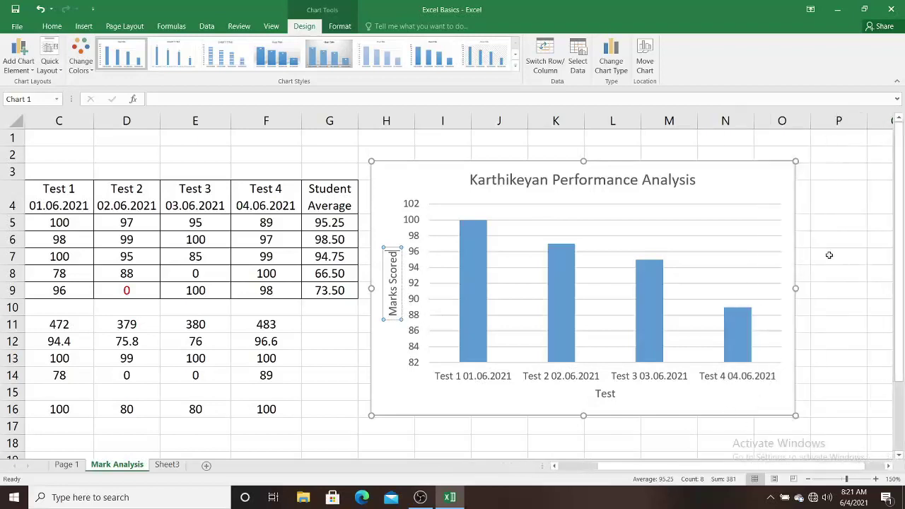
pyautogui.click(777, 185)
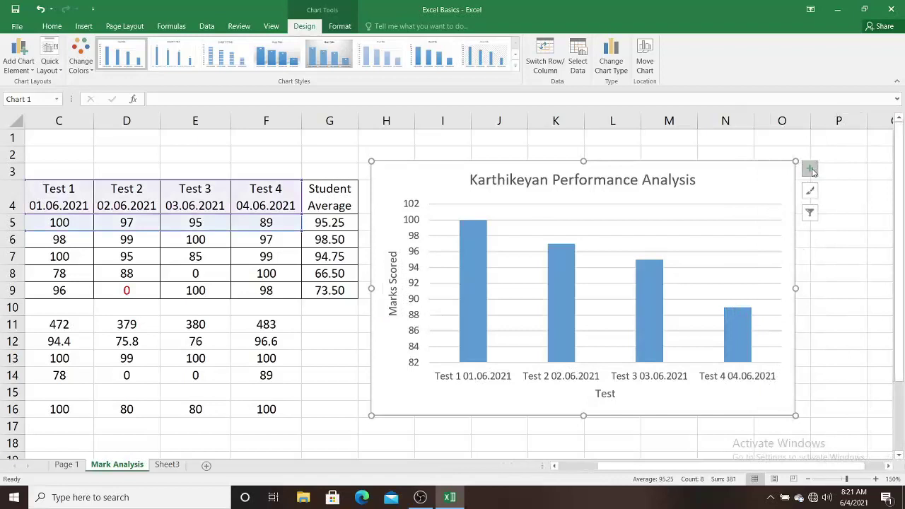
# Add data labels (100, 97, 95, 89) and a dotted trendline to the chart
pyautogui.click(810, 171)
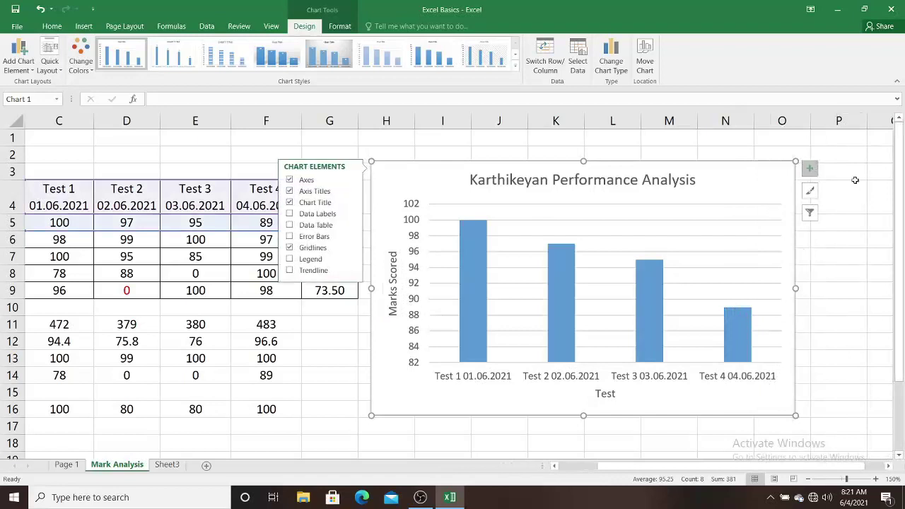
pyautogui.click(290, 214)
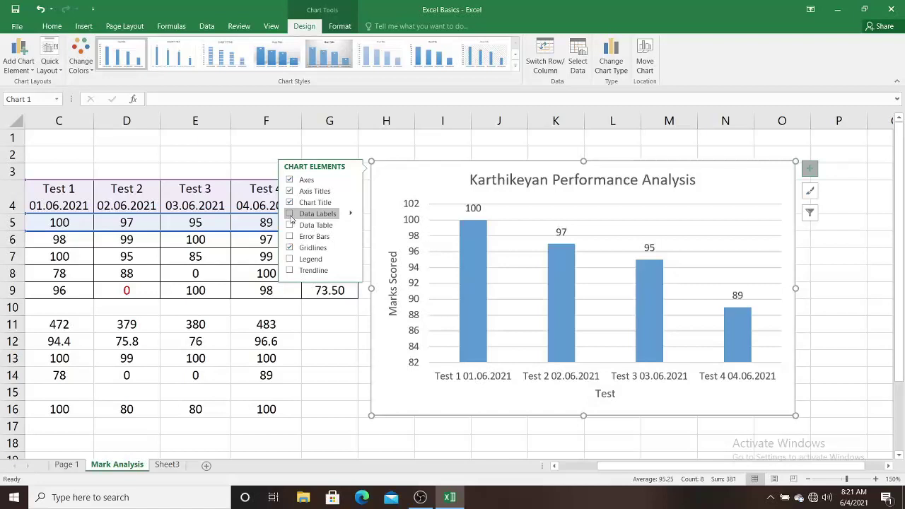
pyautogui.click(290, 217)
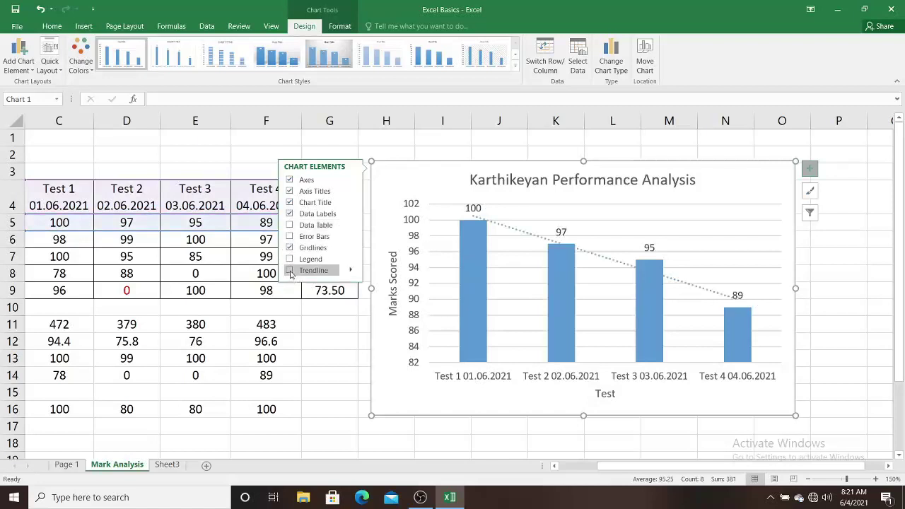
pyautogui.click(290, 272)
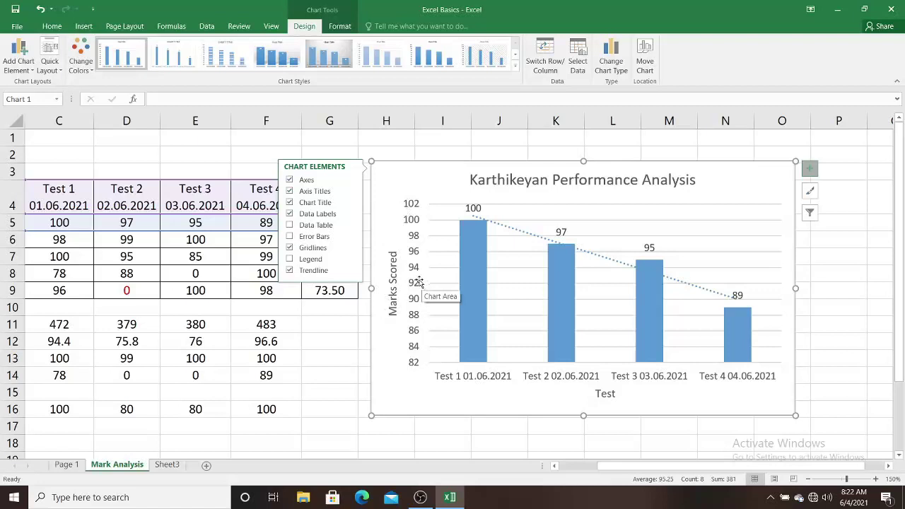
# Change the vertical axis maximum from 102 to 100 so it runs 82 to 100
pyautogui.click(414, 236)
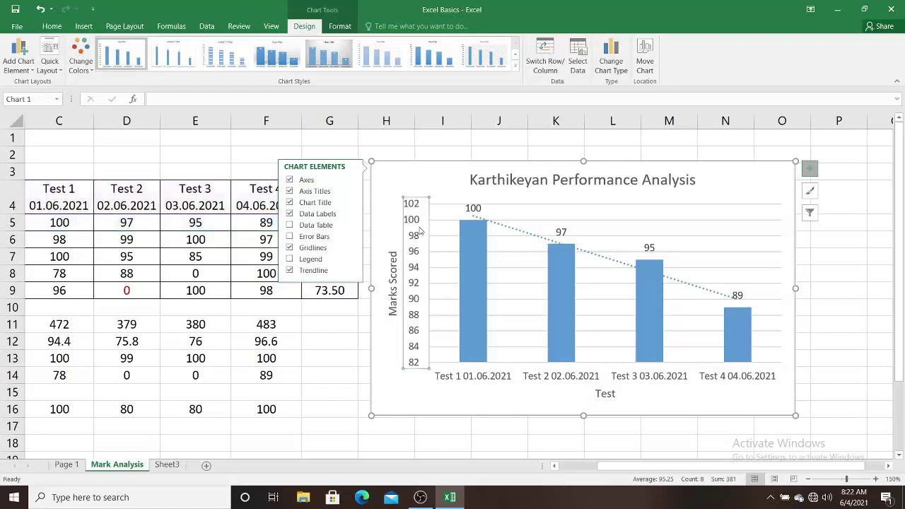
pyautogui.doubleClick(419, 230)
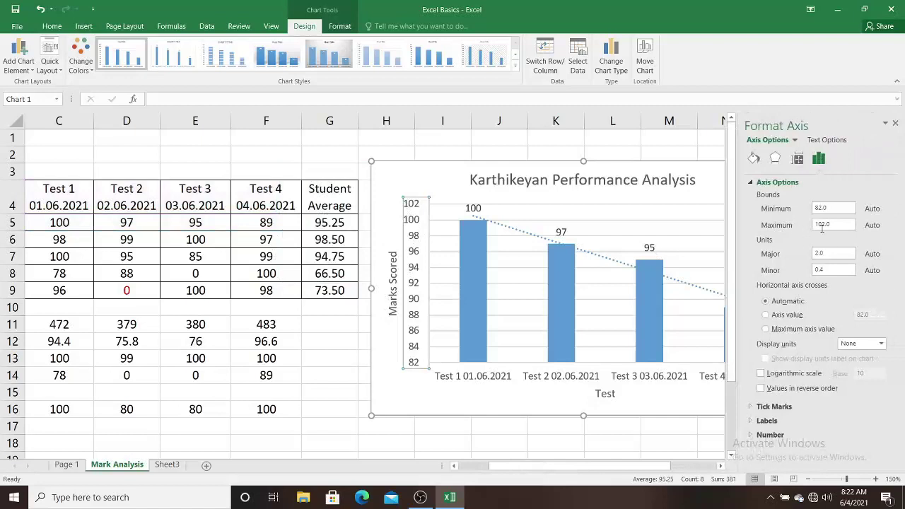
pyautogui.doubleClick(837, 223)
pyautogui.write('1')
pyautogui.click(895, 123)
pyautogui.click(809, 168)
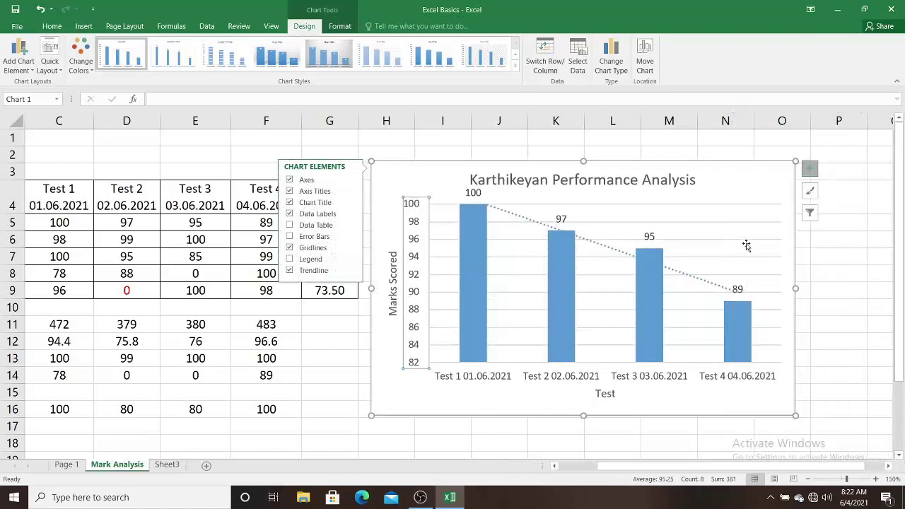
pyautogui.click(864, 223)
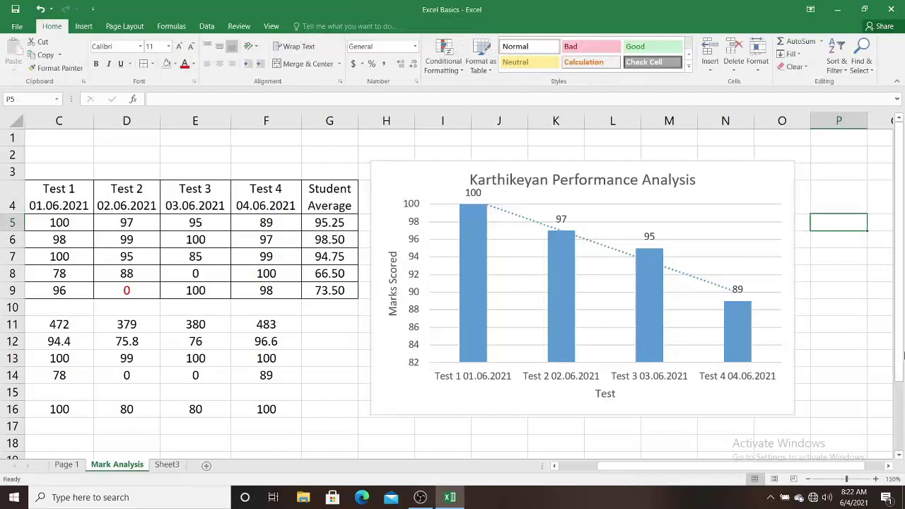
# Select the Karthikeyan column chart to show the Chart Tools Design tab
pyautogui.click(741, 184)
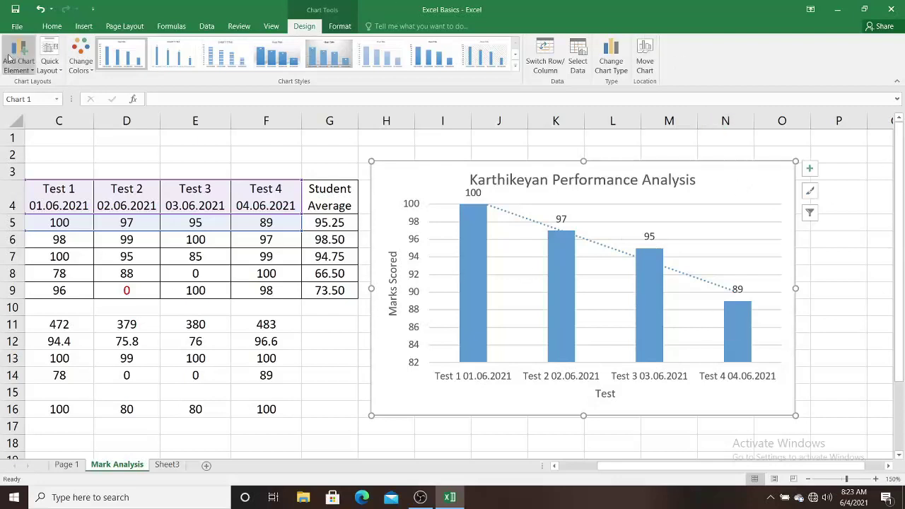
# Preview the Change Colors palettes but keep the chart's original blue colour scheme
pyautogui.click(87, 74)
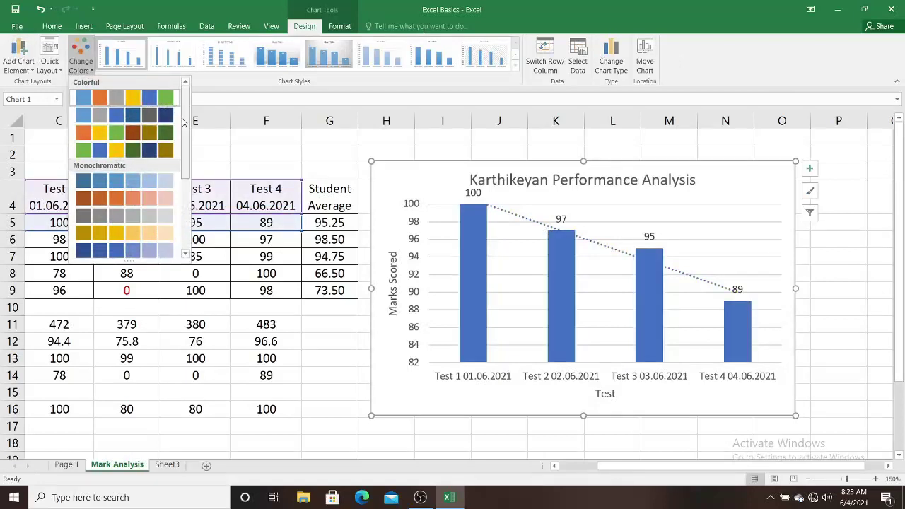
pyautogui.moveTo(187, 113); pyautogui.dragTo(188, 239)
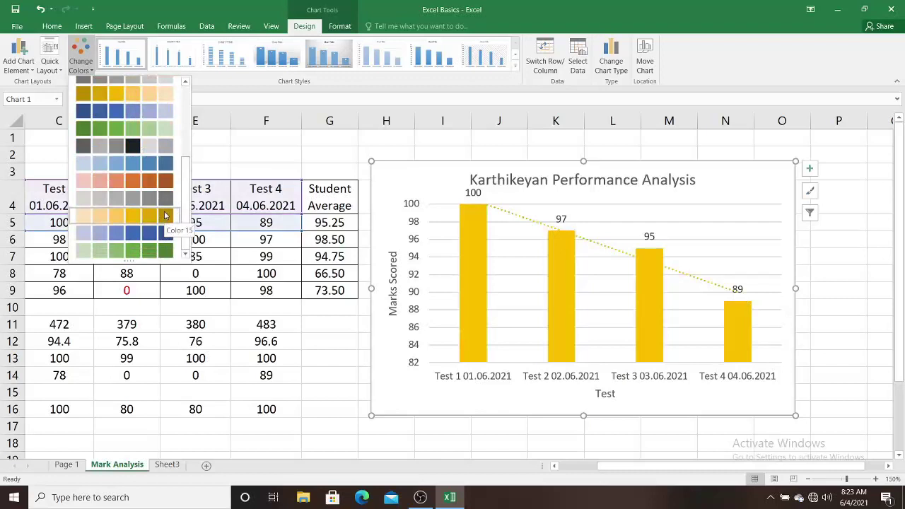
pyautogui.moveTo(186, 205); pyautogui.dragTo(178, 85)
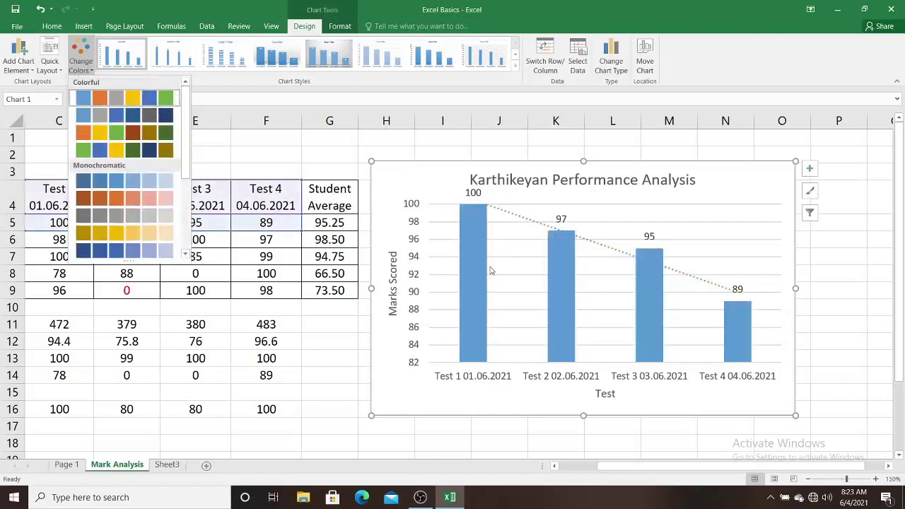
pyautogui.click(773, 261)
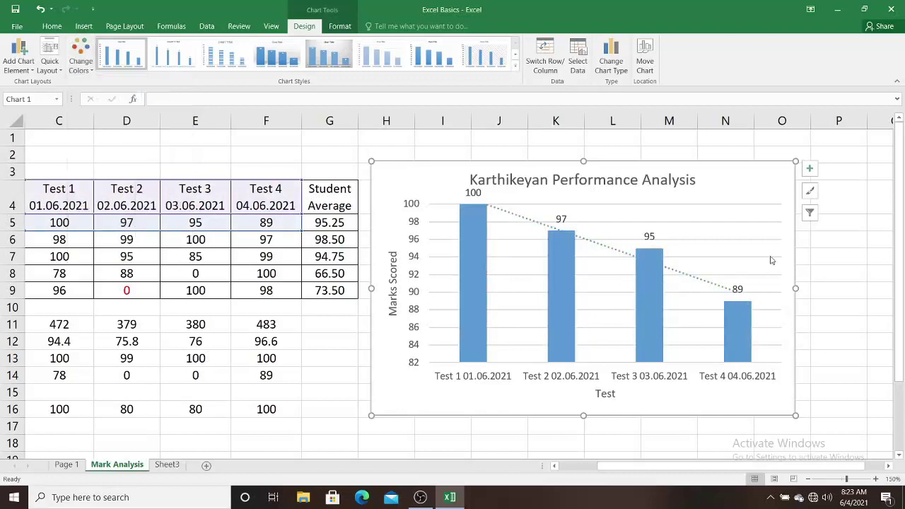
pyautogui.click(482, 260)
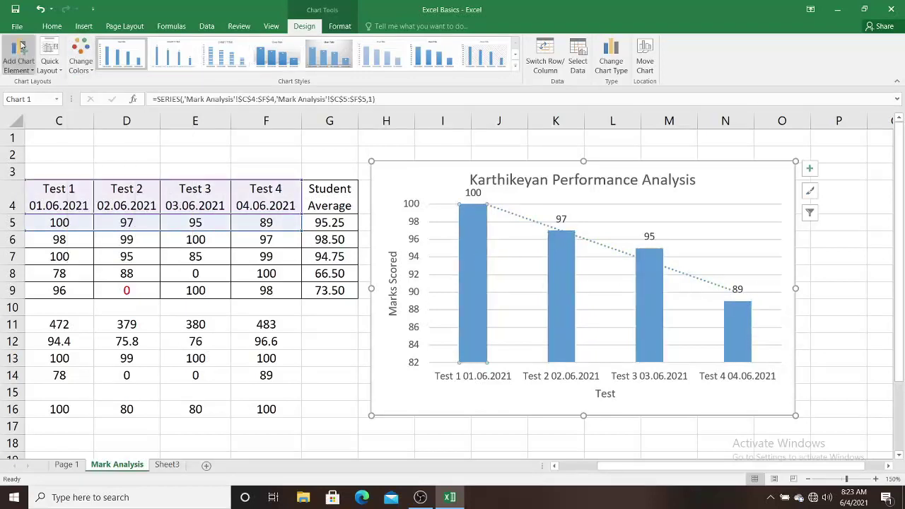
pyautogui.click(91, 71)
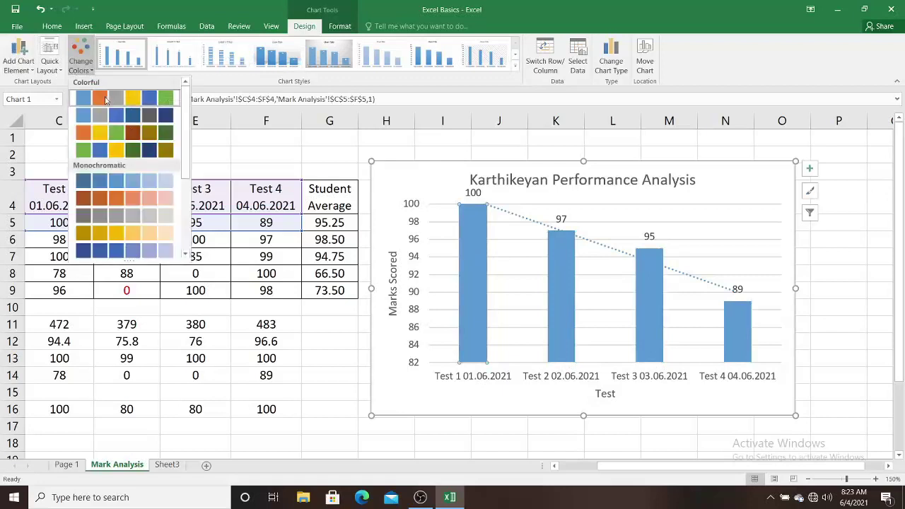
pyautogui.click(105, 100)
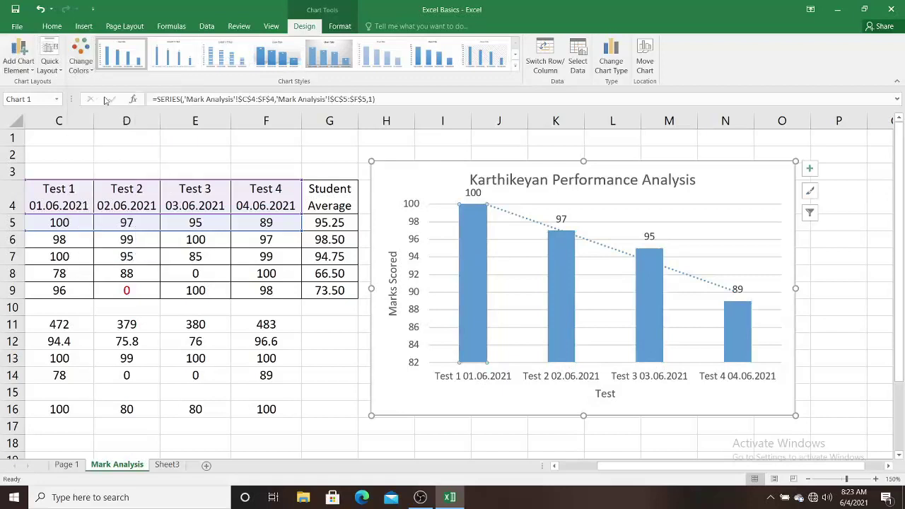
pyautogui.click(80, 60)
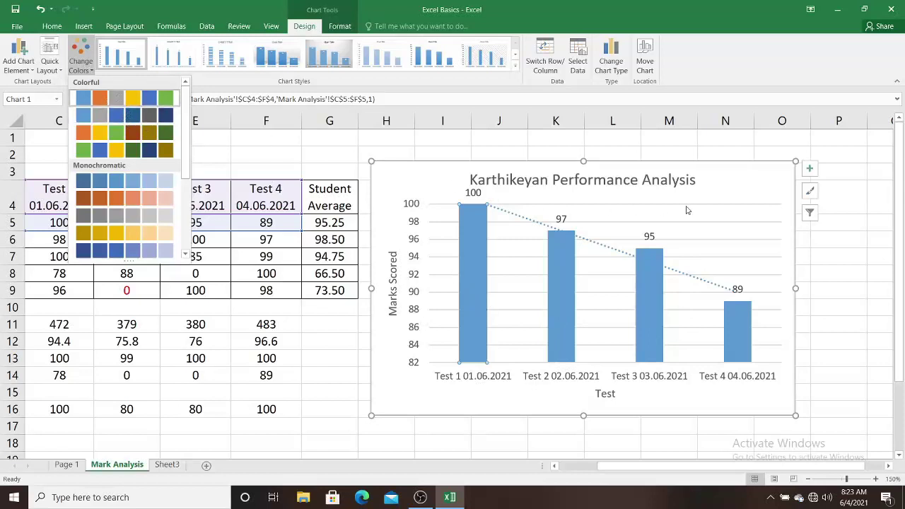
pyautogui.press('Escape')
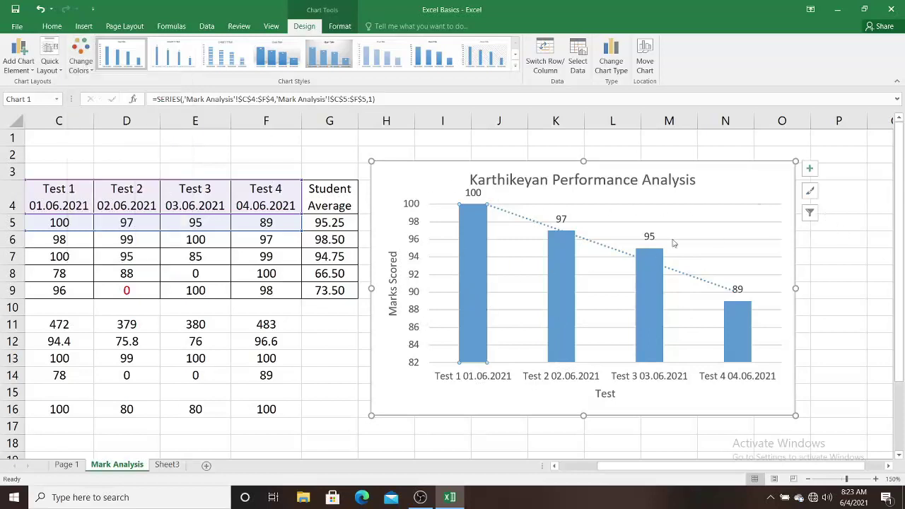
# Reselect the chart and bring up the Change Chart Type dialog
pyautogui.click(707, 230)
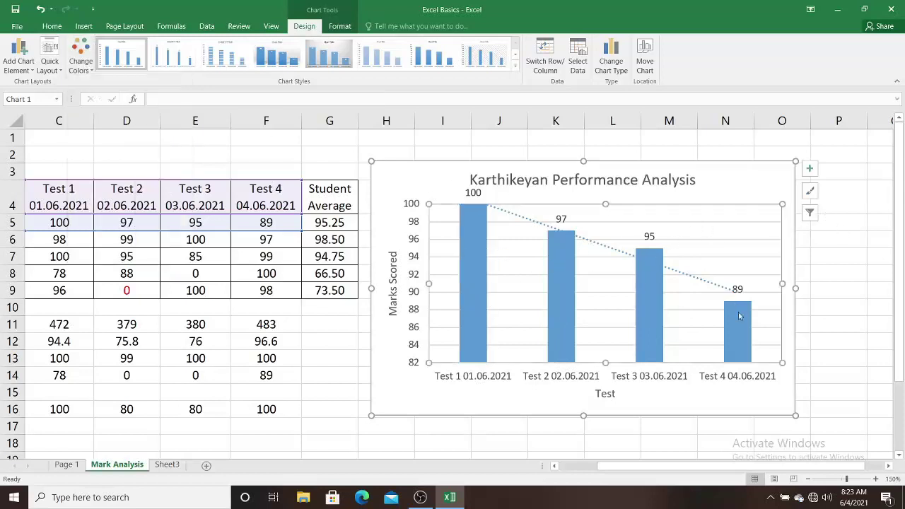
pyautogui.click(839, 289)
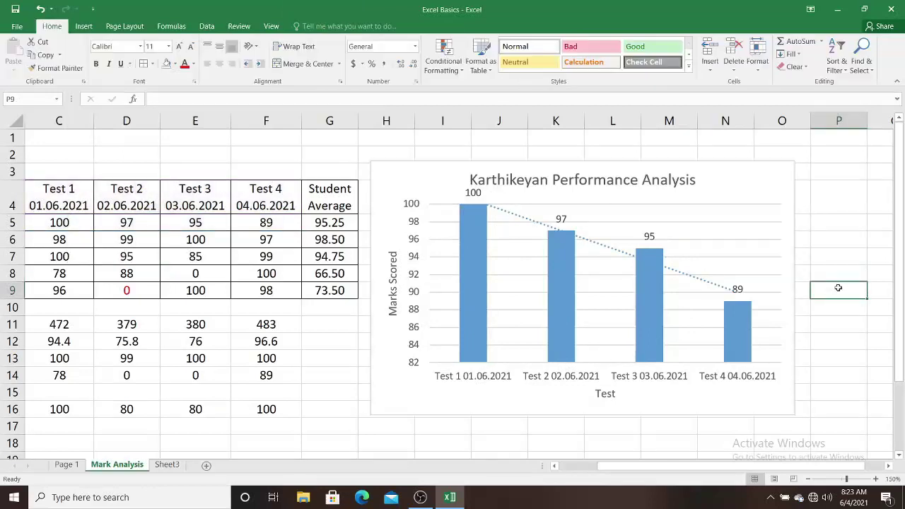
pyautogui.click(611, 165)
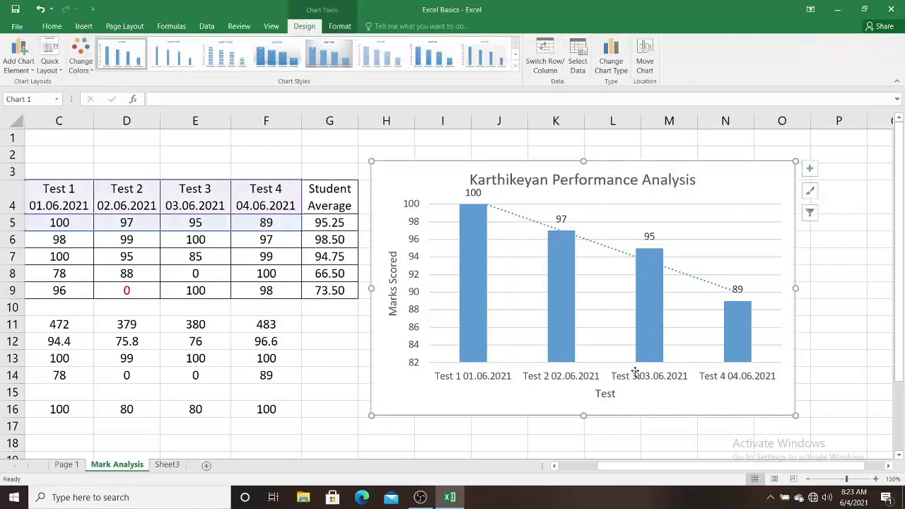
pyautogui.click(861, 304)
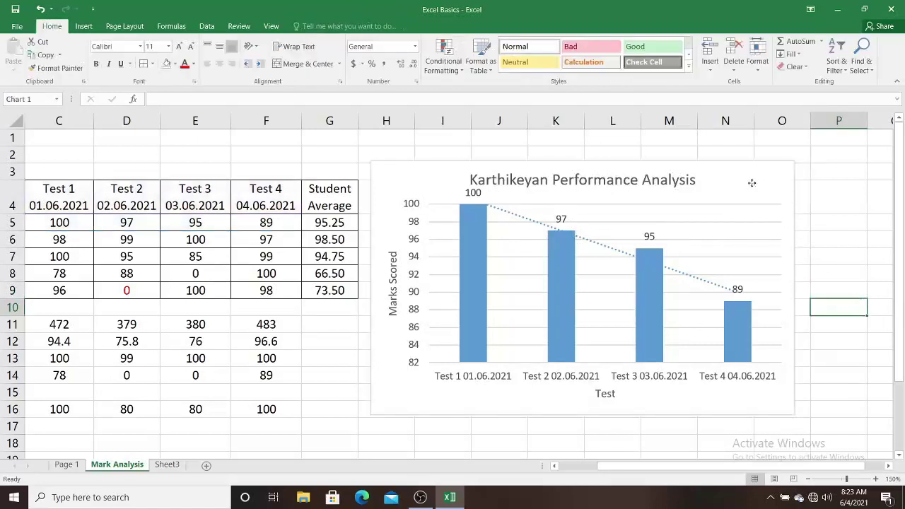
pyautogui.click(753, 185)
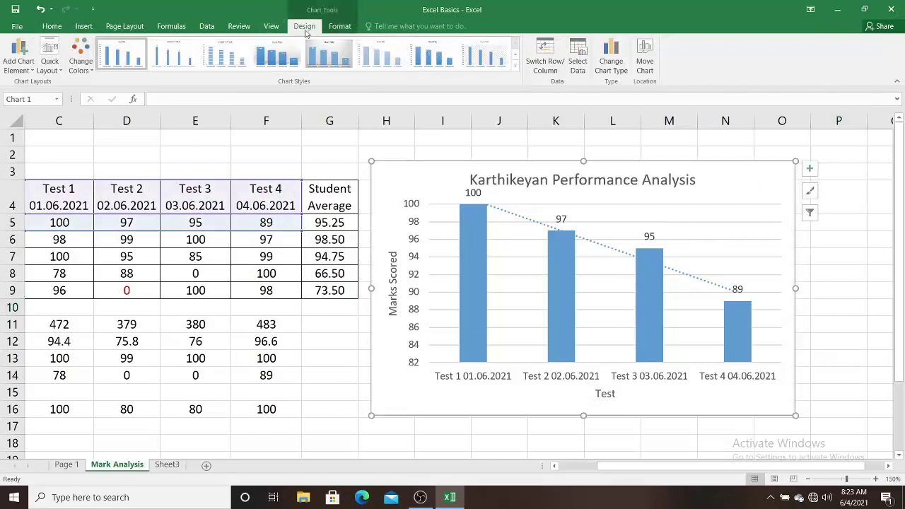
pyautogui.click(860, 306)
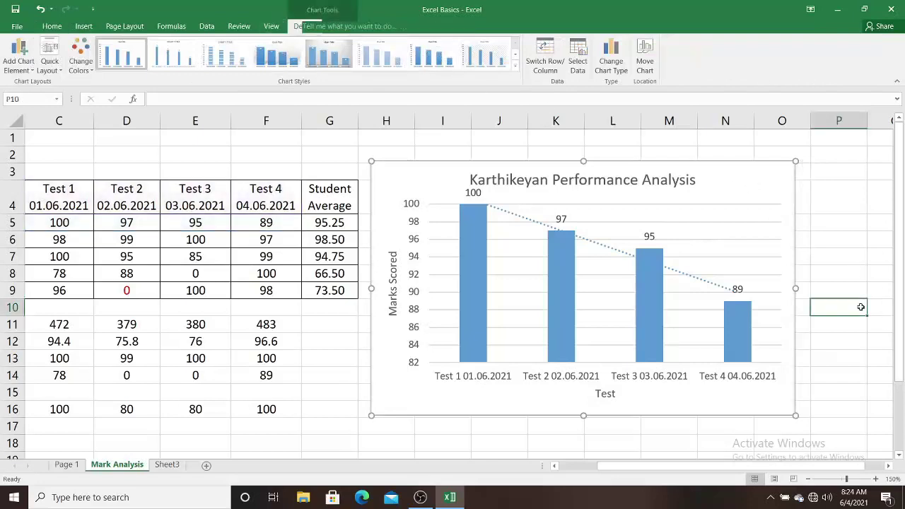
pyautogui.click(721, 171)
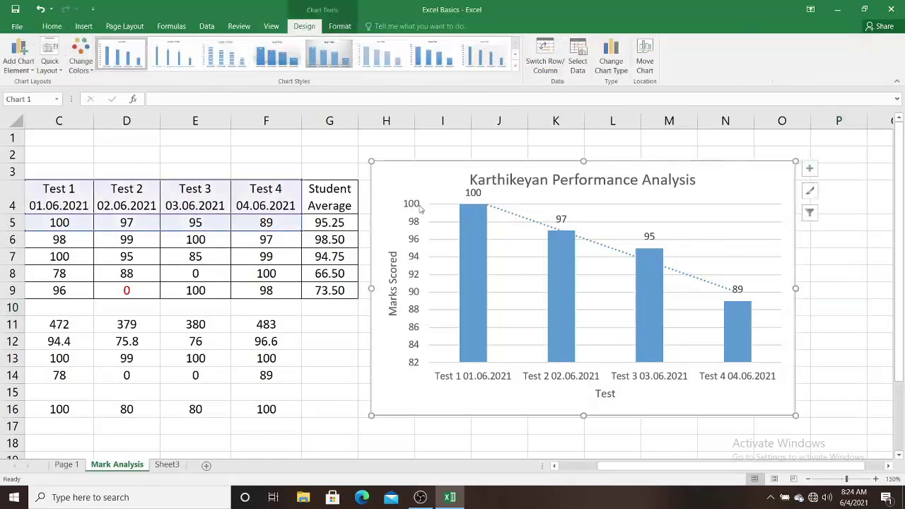
pyautogui.click(612, 67)
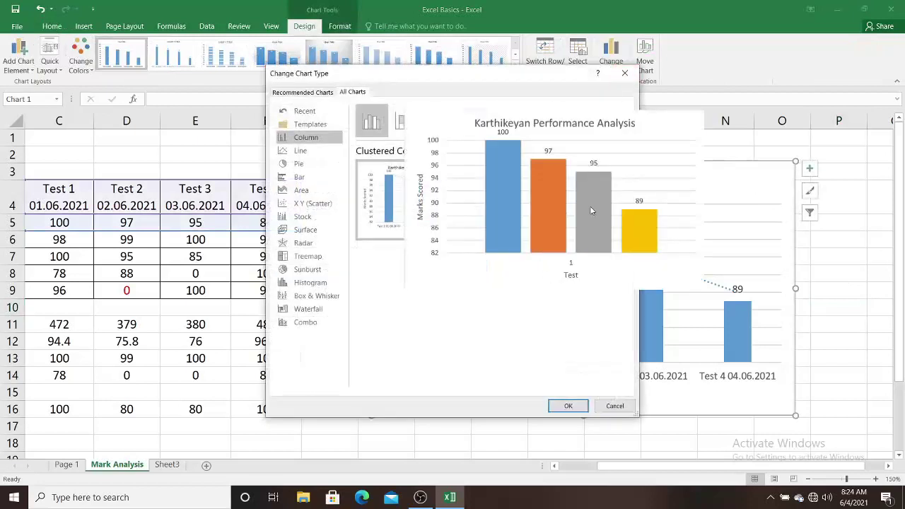
# Compare Line, Pie and Bar types, then keep Clustered Column with one bar per Test 1–4
pyautogui.click(556, 204)
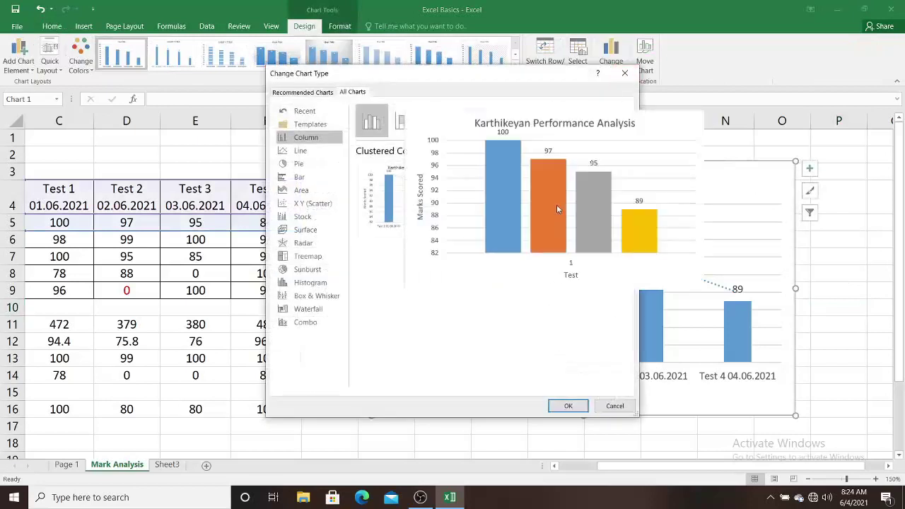
pyautogui.click(569, 405)
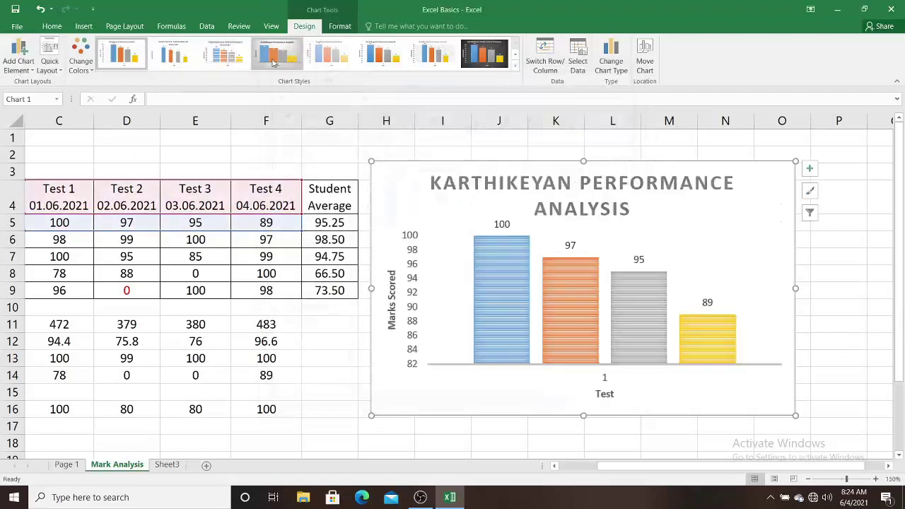
pyautogui.click(618, 70)
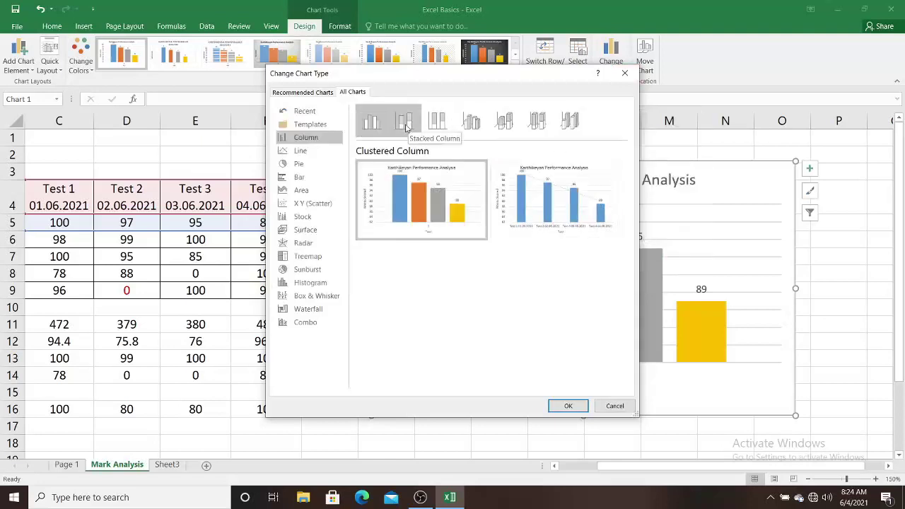
pyautogui.click(305, 154)
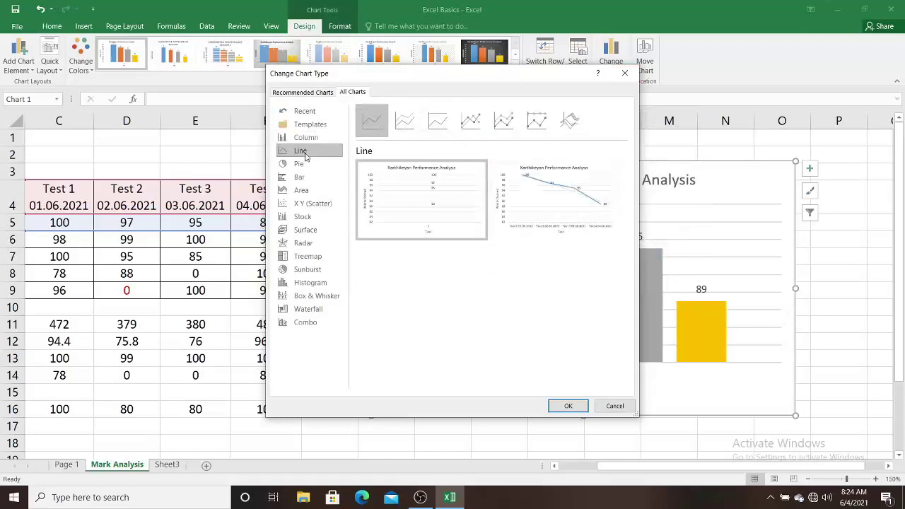
pyautogui.click(305, 164)
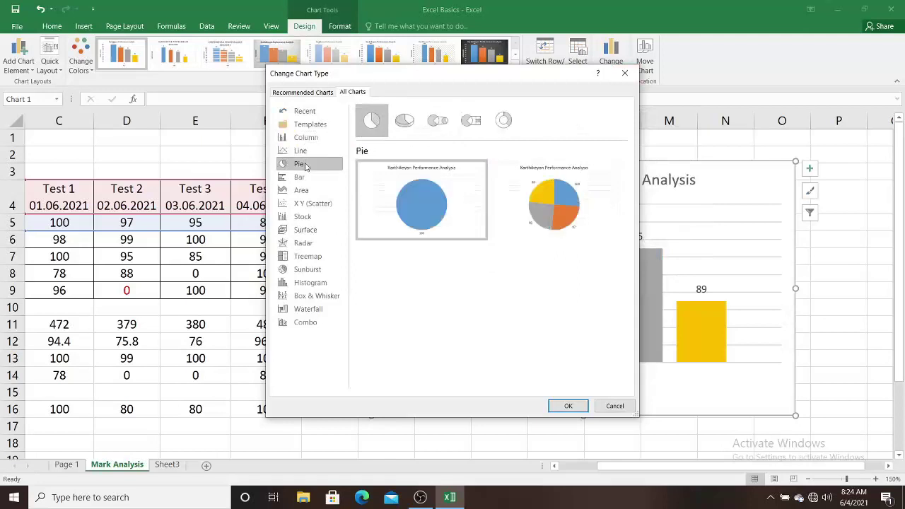
pyautogui.click(299, 177)
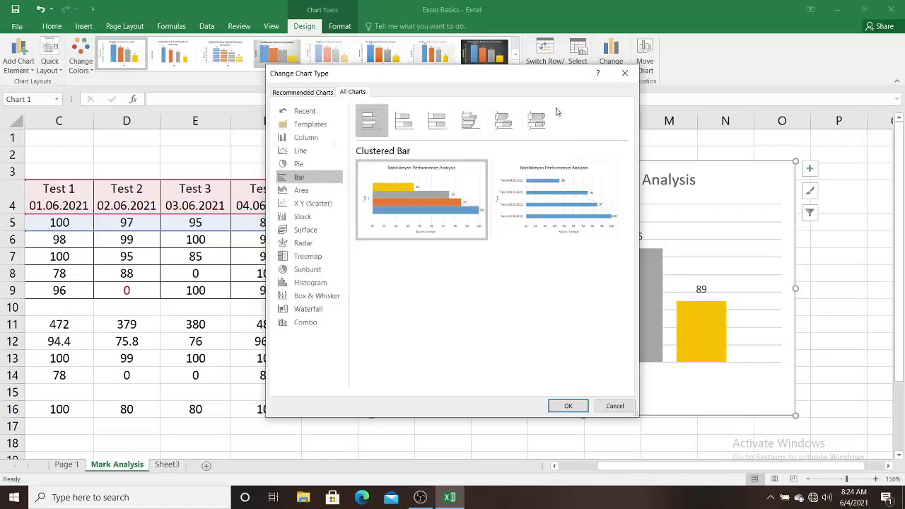
pyautogui.click(306, 138)
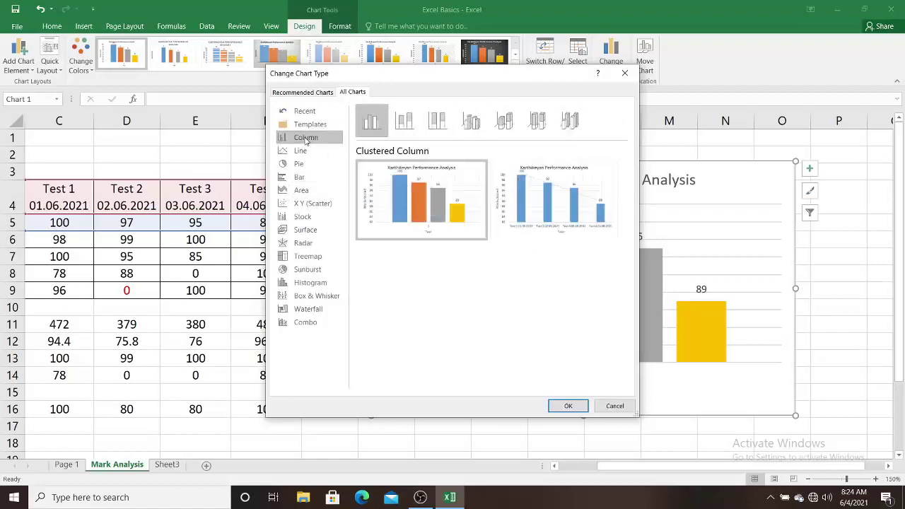
pyautogui.click(568, 406)
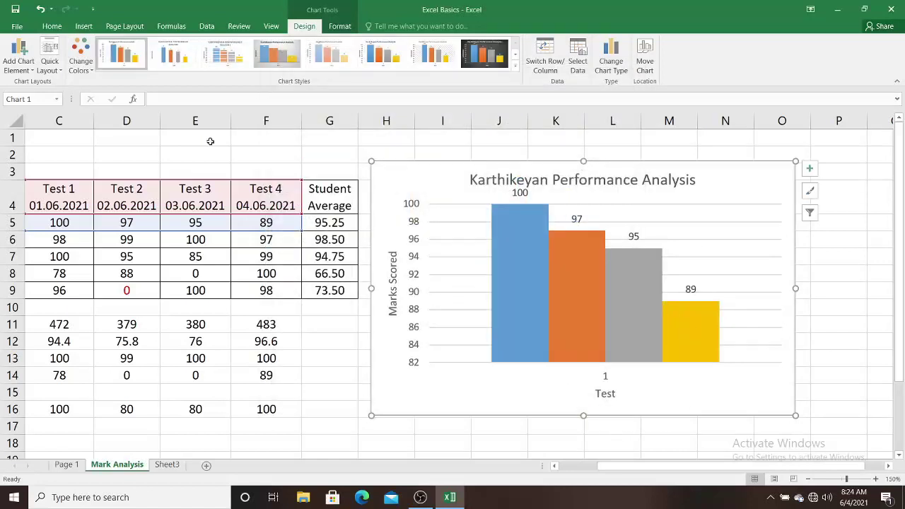
pyautogui.click(612, 65)
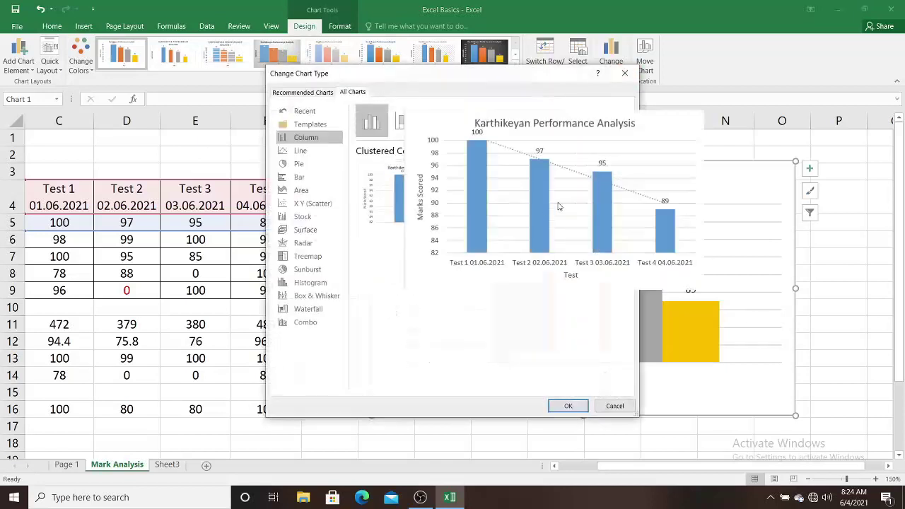
pyautogui.click(568, 405)
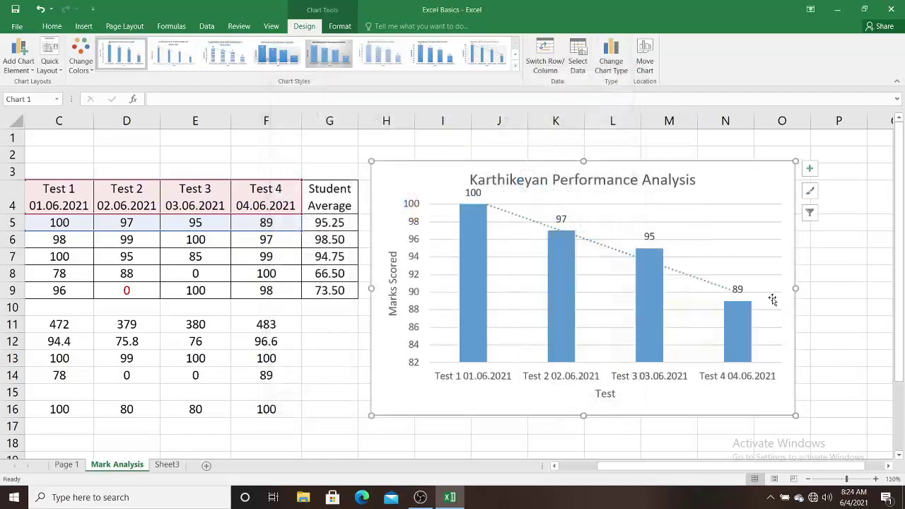
# Toggle Switch Row/Column and back, then open Select Data for the C4:F5 chart range
pyautogui.click(850, 288)
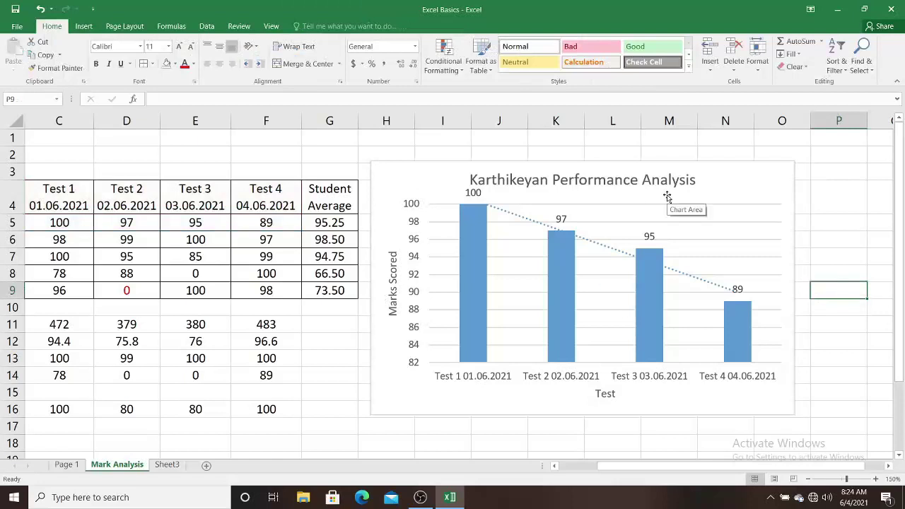
pyautogui.click(782, 177)
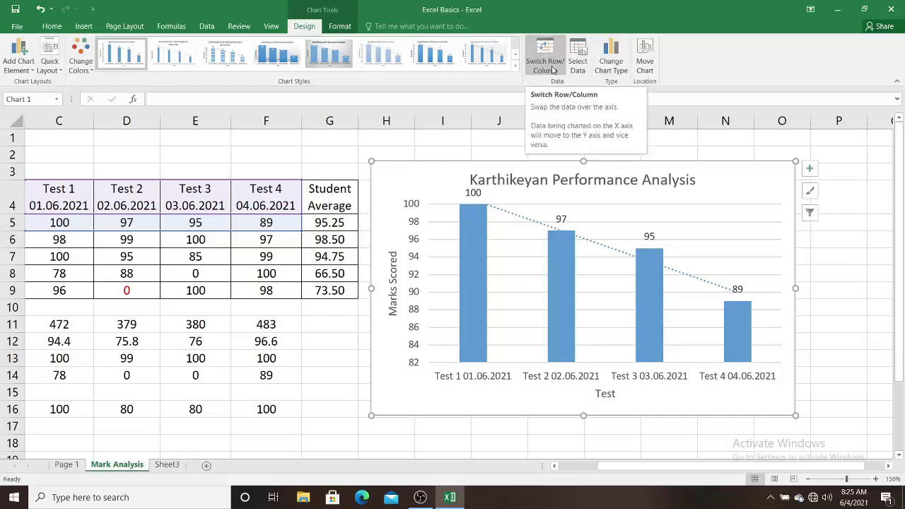
pyautogui.click(553, 68)
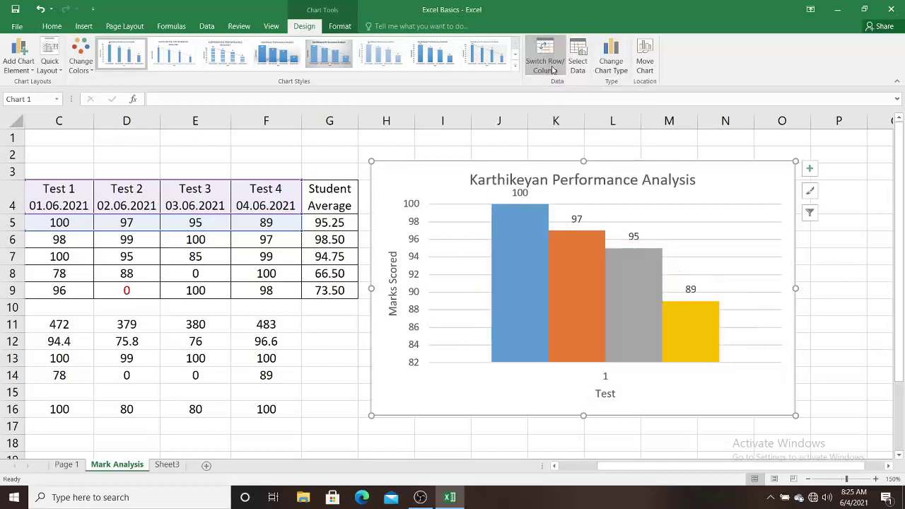
pyautogui.click(552, 68)
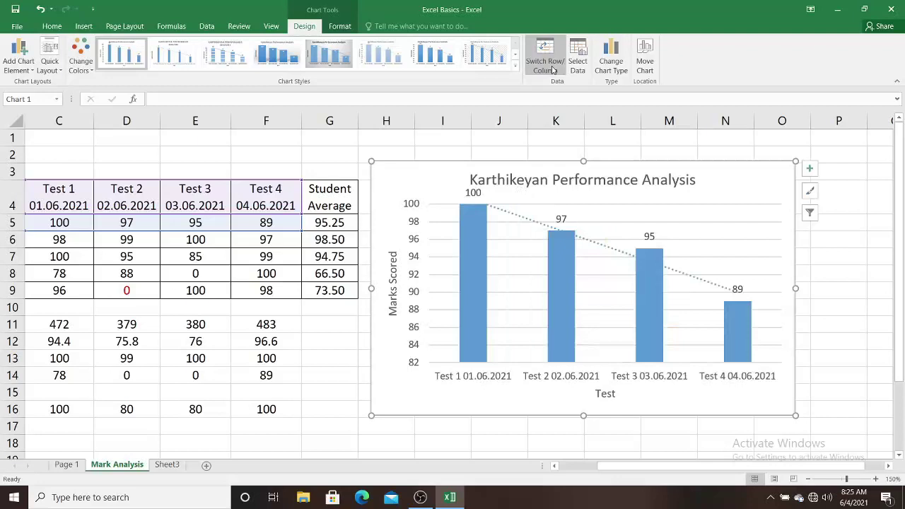
pyautogui.click(580, 65)
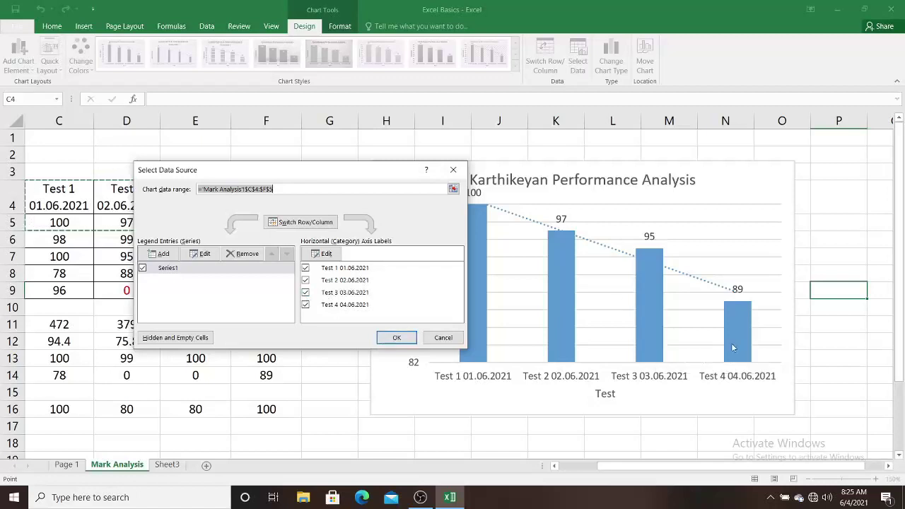
# Briefly hide Test 3 from the Karthikeyan chart, then restore it so all four tests show
pyautogui.click(305, 292)
pyautogui.click(397, 337)
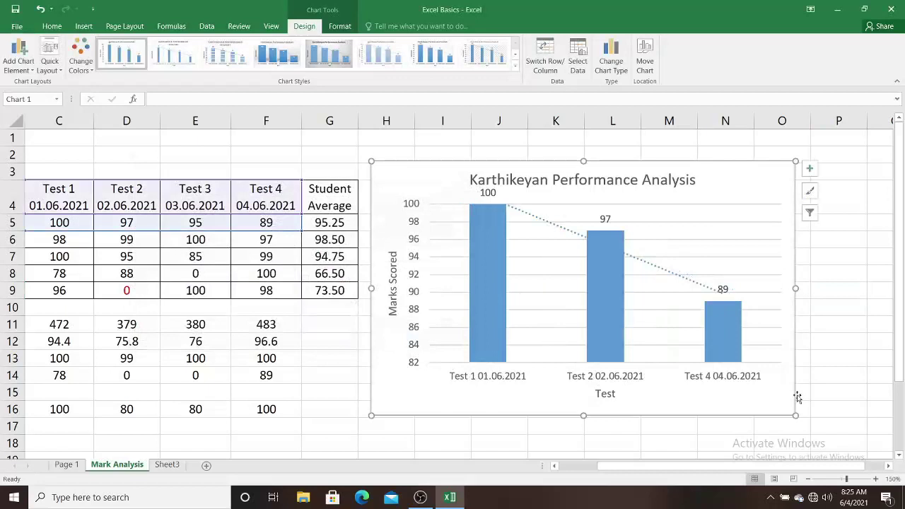
pyautogui.click(578, 60)
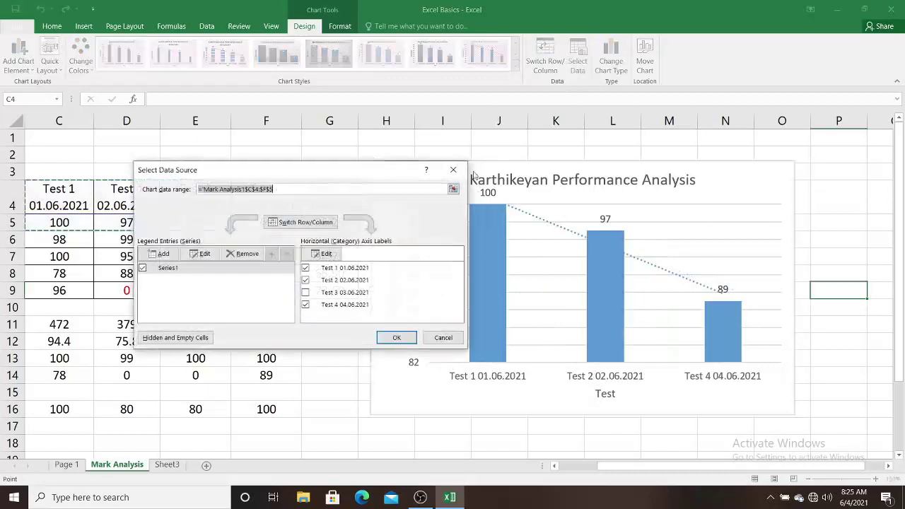
pyautogui.click(305, 292)
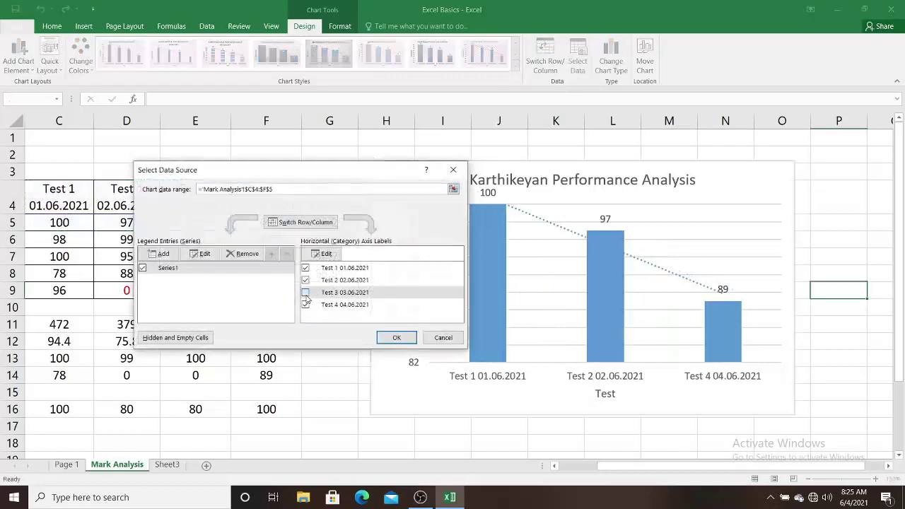
pyautogui.click(396, 337)
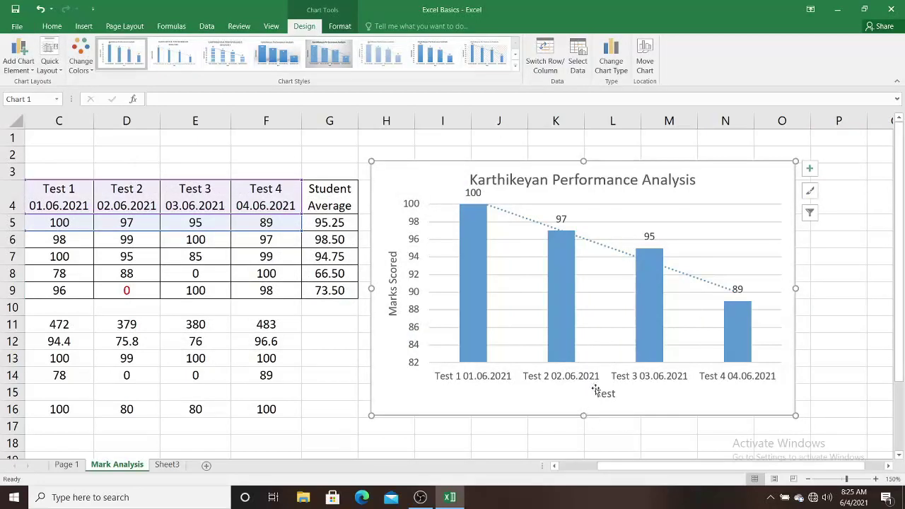
pyautogui.click(44, 71)
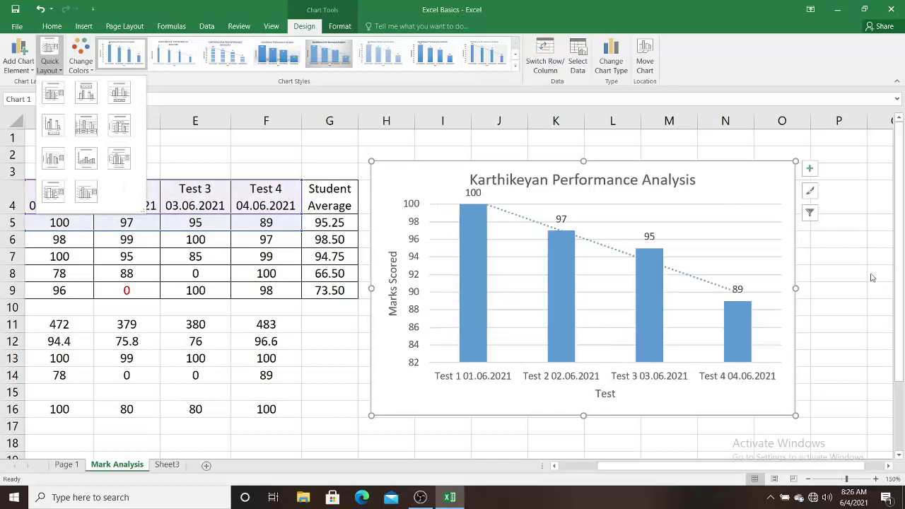
pyautogui.click(731, 190)
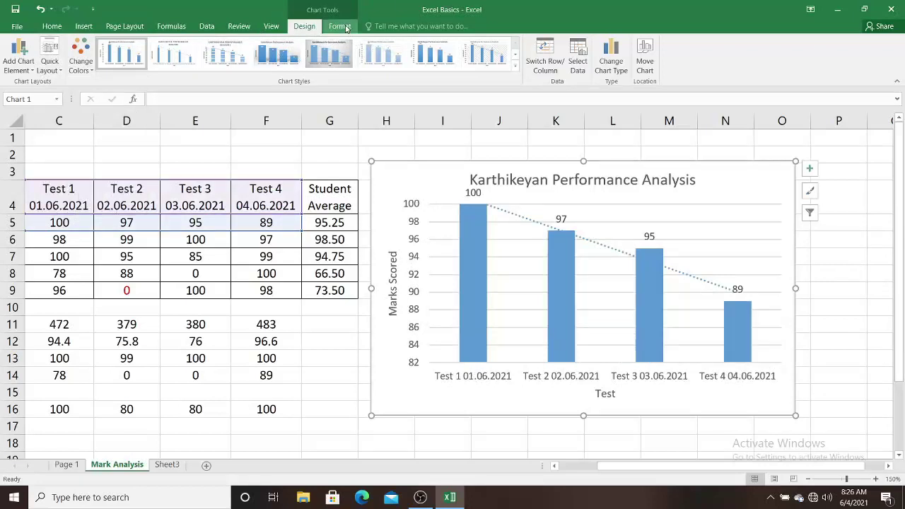
pyautogui.click(339, 27)
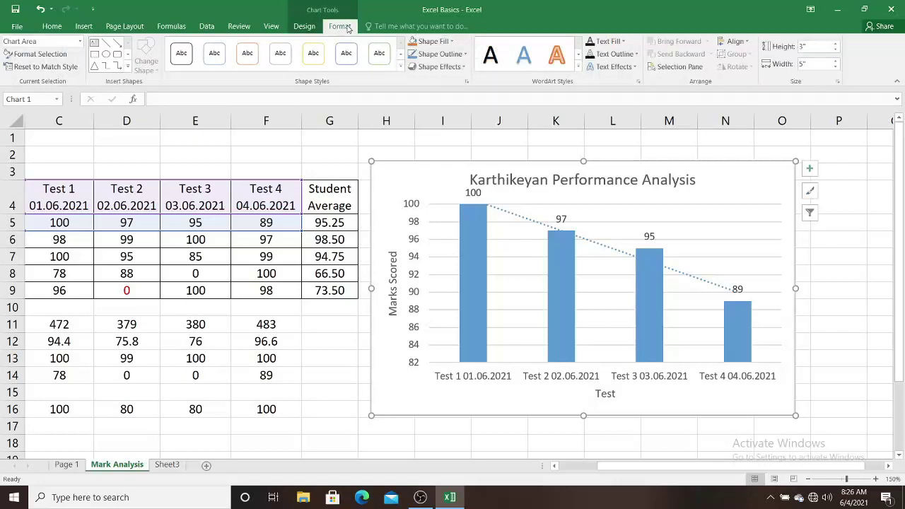
pyautogui.click(536, 180)
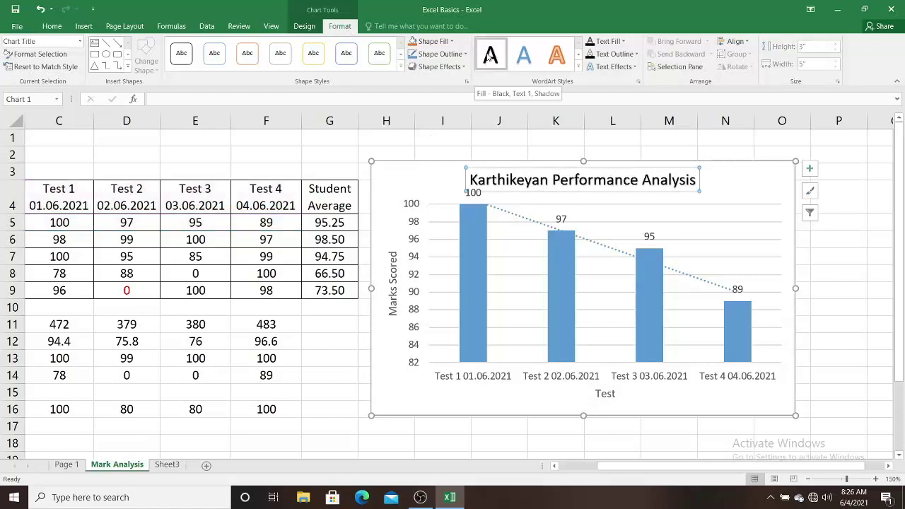
pyautogui.click(489, 57)
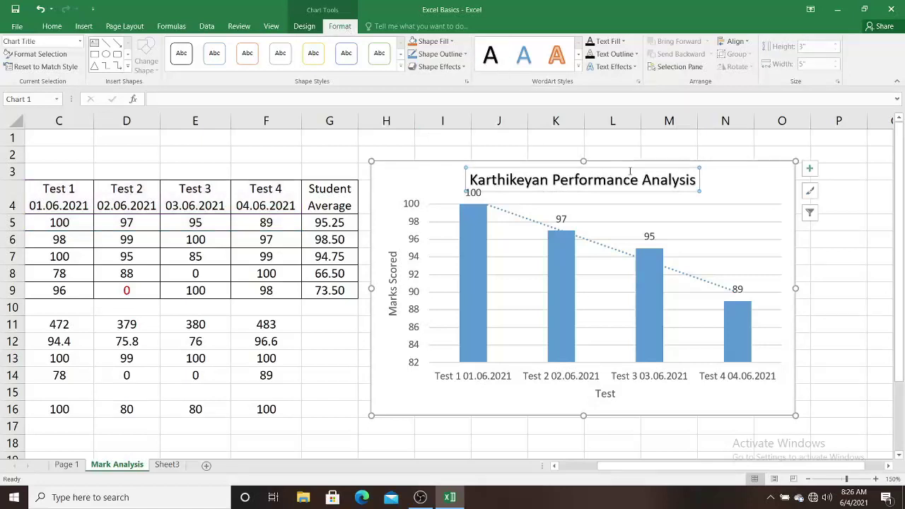
pyautogui.press('Down')
pyautogui.press('Down')
pyautogui.press('Down')
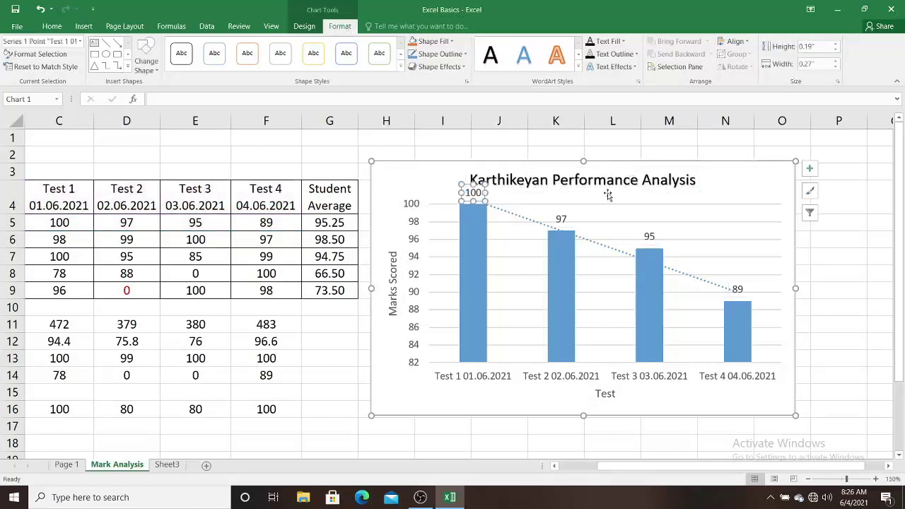
pyautogui.click(606, 185)
pyautogui.moveTo(604, 168); pyautogui.dragTo(628, 170)
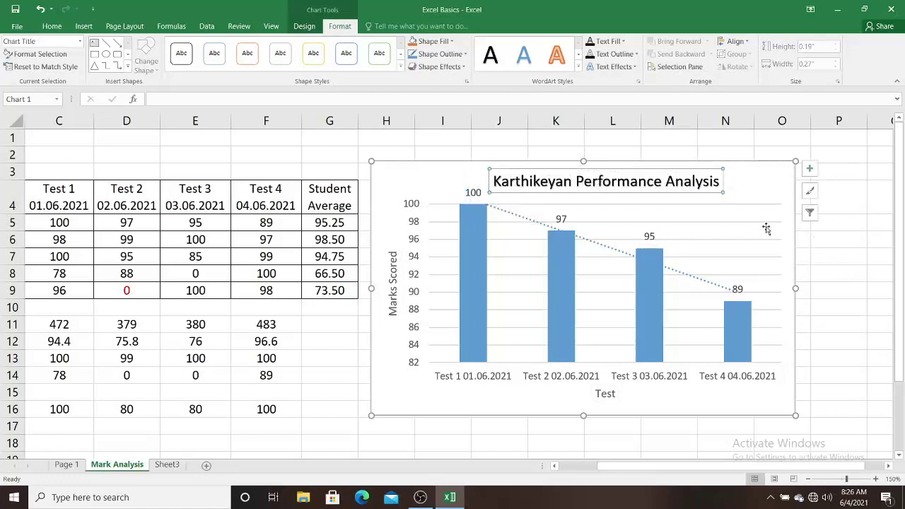
pyautogui.click(758, 189)
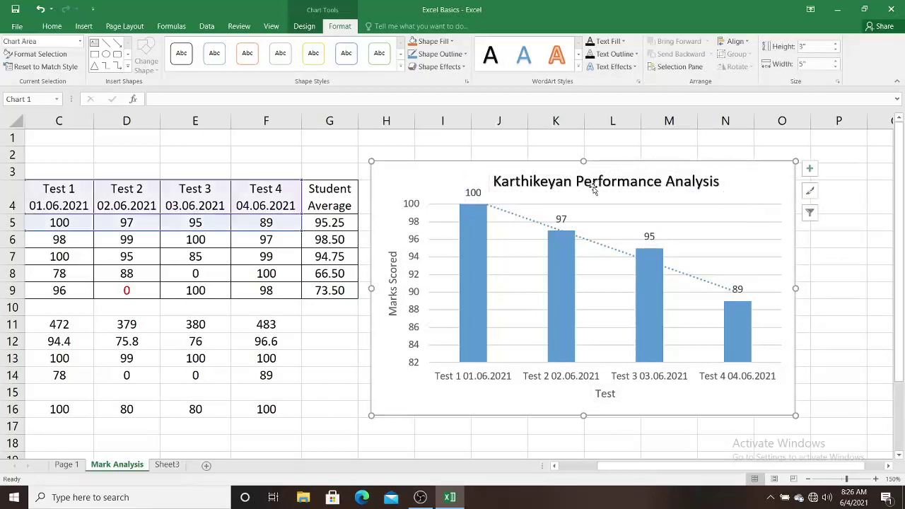
pyautogui.click(415, 205)
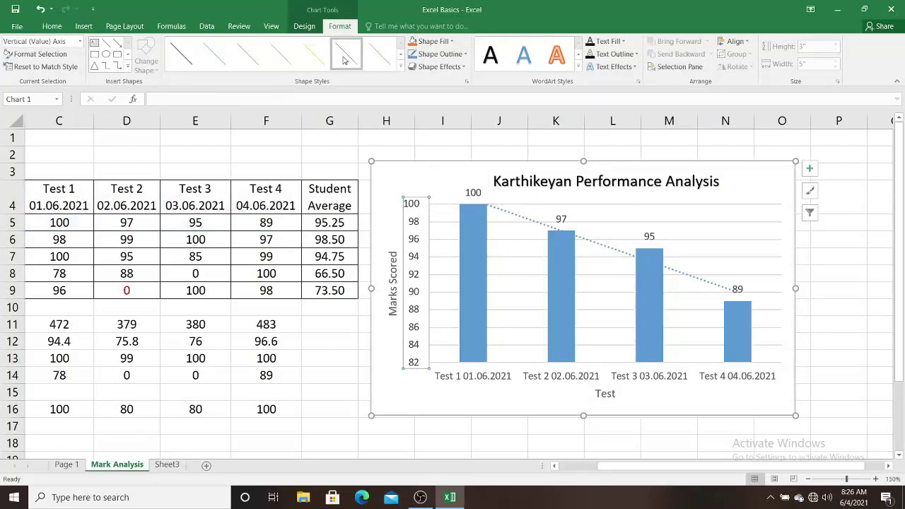
pyautogui.click(444, 222)
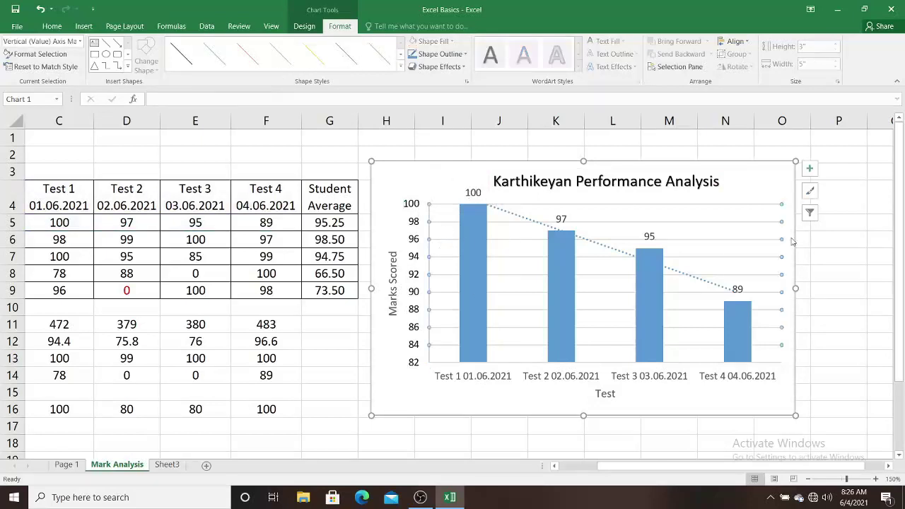
pyautogui.click(779, 187)
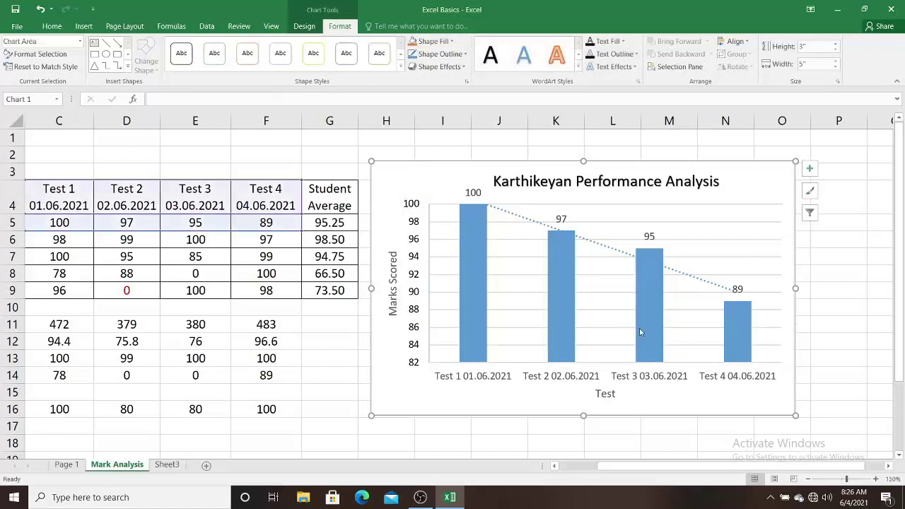
pyautogui.click(491, 377)
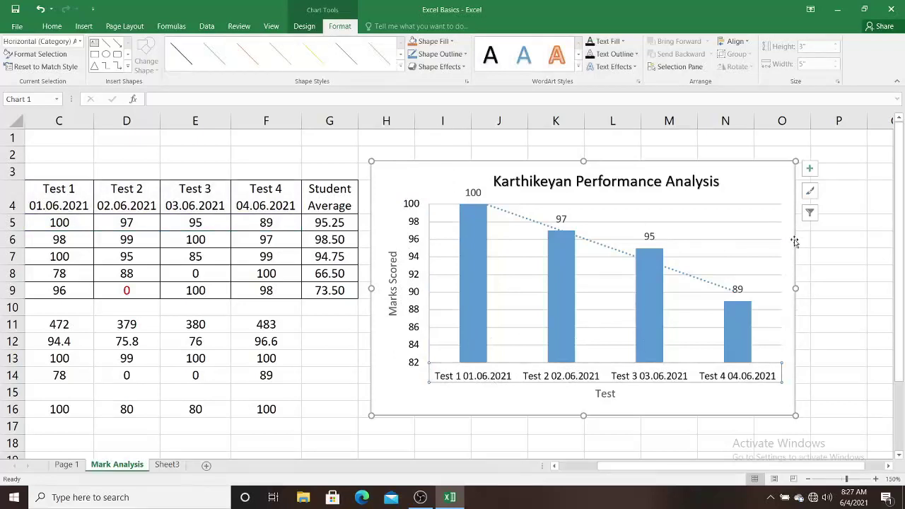
pyautogui.click(713, 405)
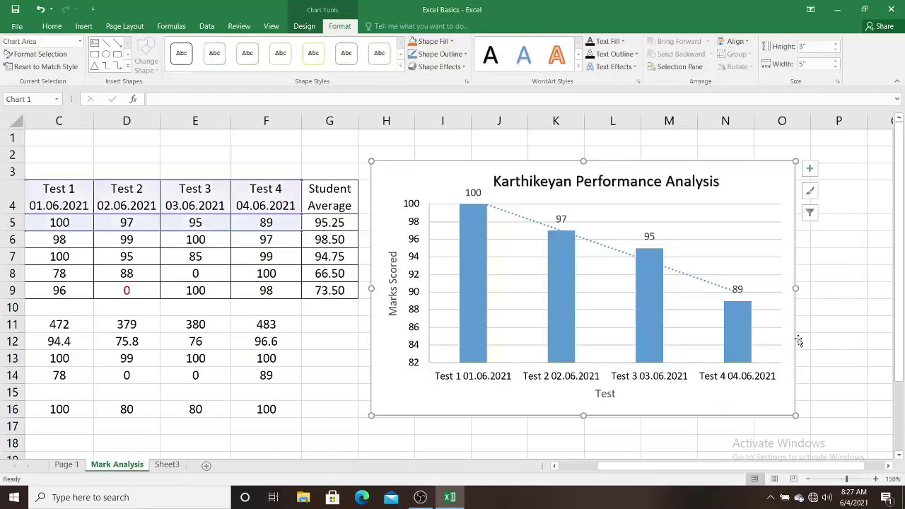
pyautogui.click(685, 220)
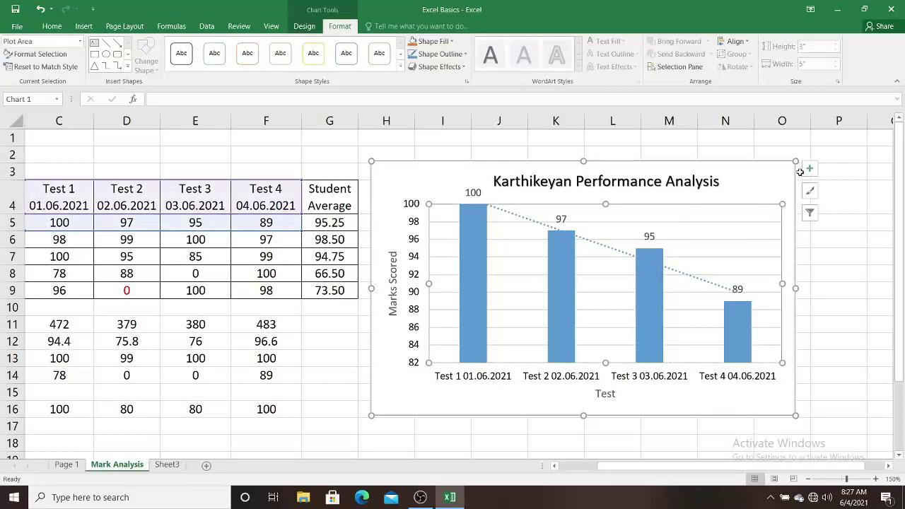
# Turn on Primary Major Vertical gridlines in the Karthikeyan Performance Analysis chart
pyautogui.click(297, 31)
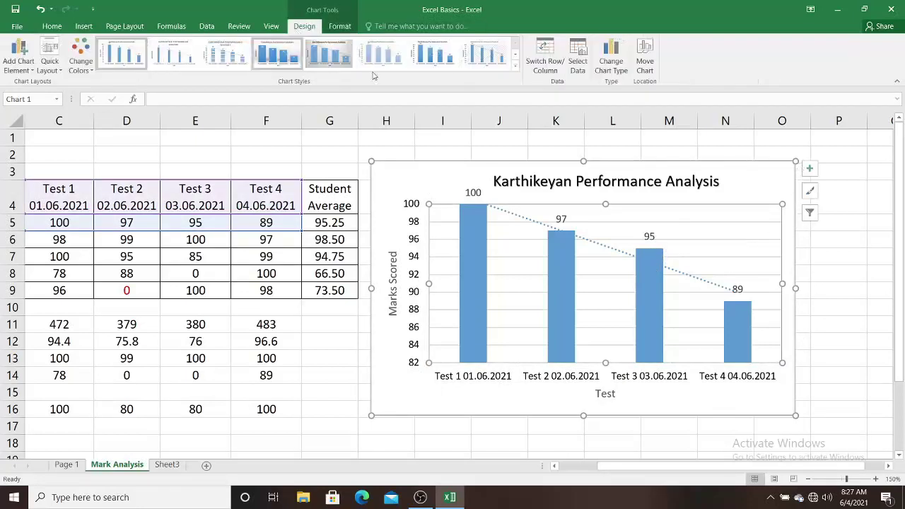
pyautogui.click(808, 171)
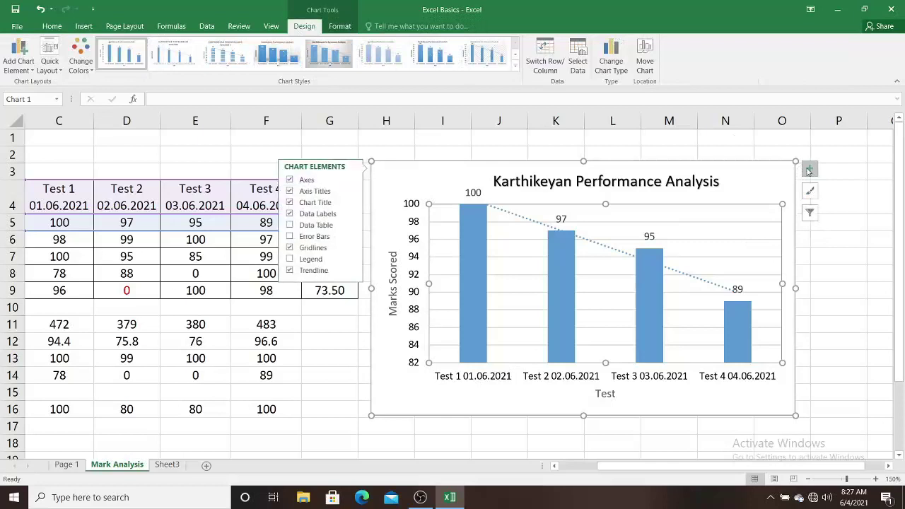
pyautogui.click(351, 248)
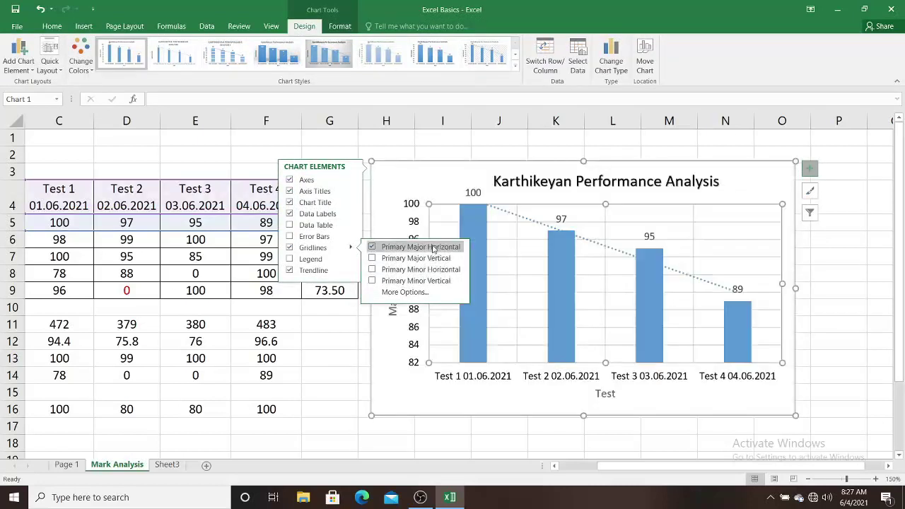
pyautogui.click(372, 259)
pyautogui.click(338, 344)
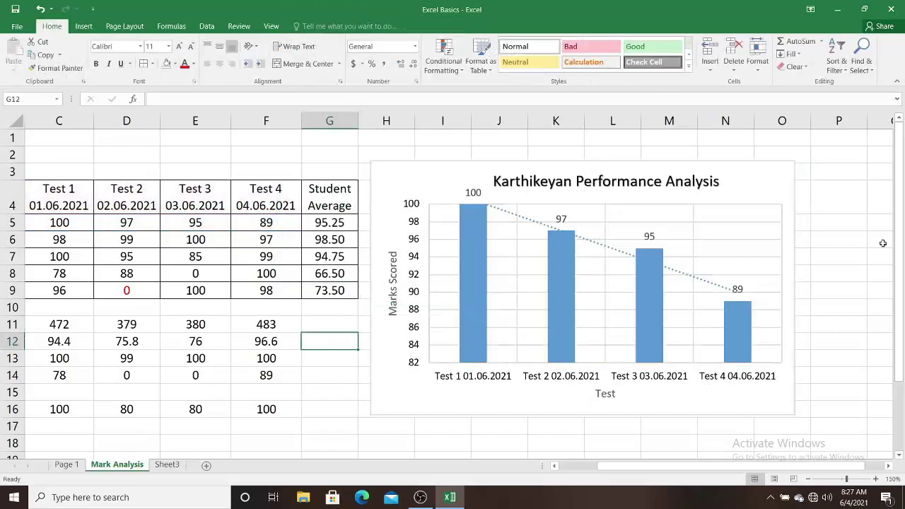
# Apply a blue WordArt style to the chart's data labels 100, 97, 95 and 89
pyautogui.click(656, 209)
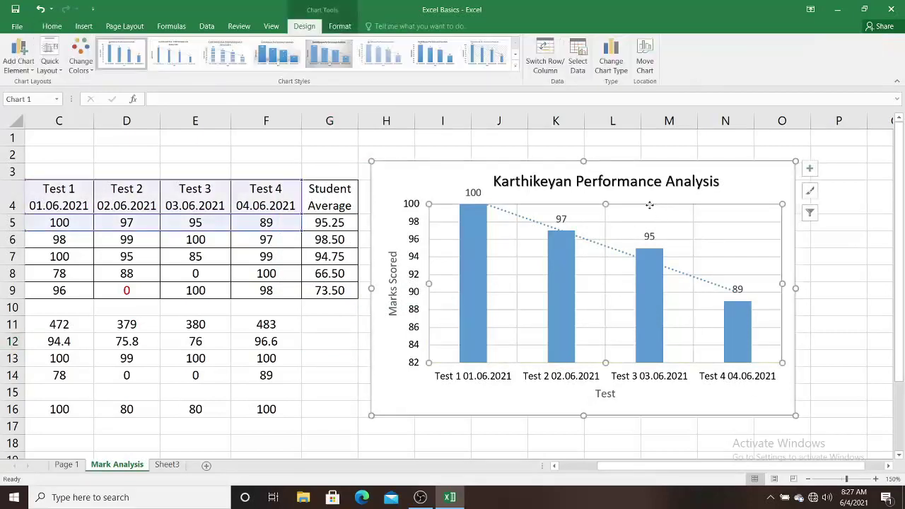
pyautogui.click(340, 26)
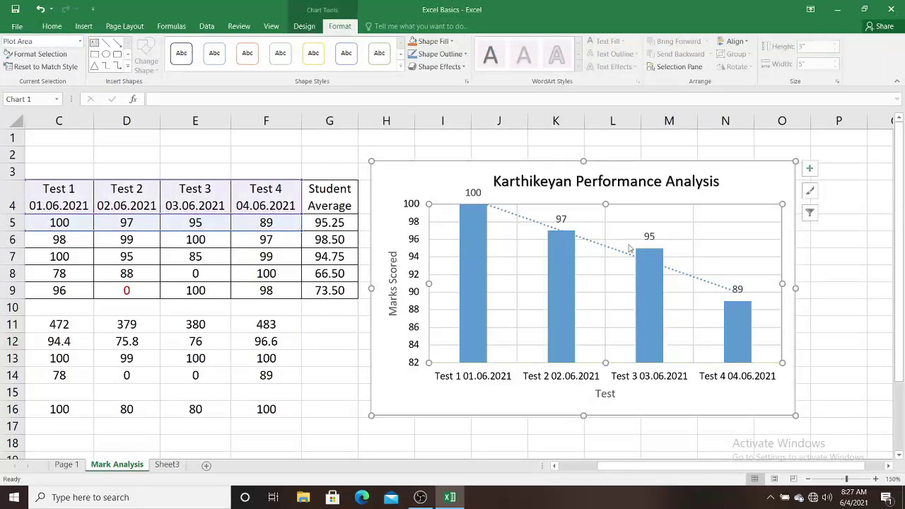
pyautogui.click(478, 193)
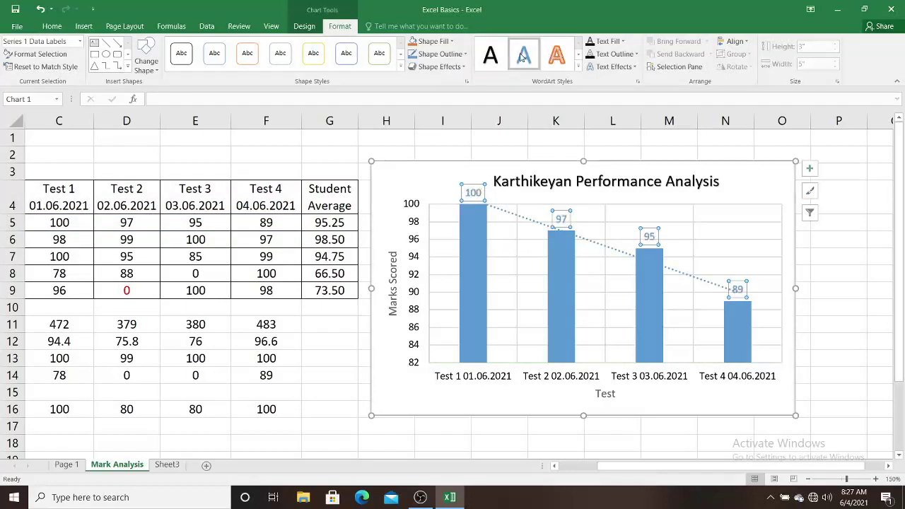
pyautogui.click(579, 55)
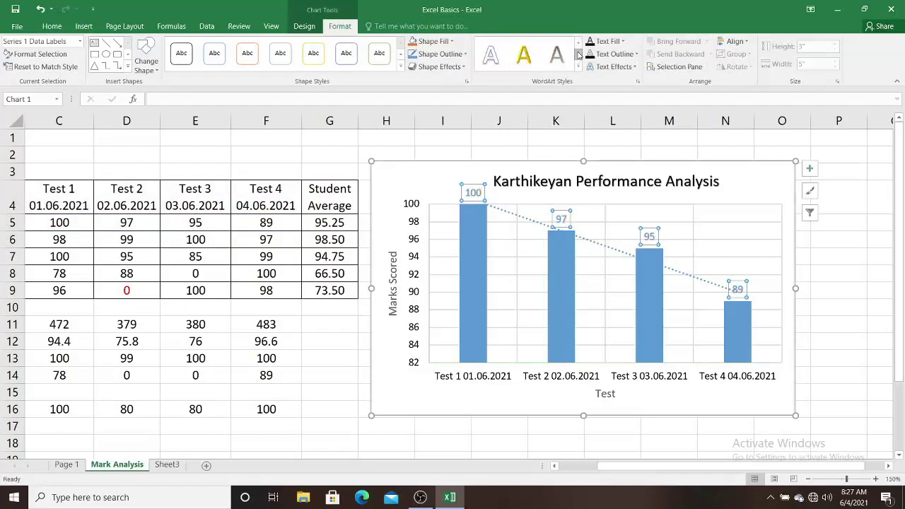
pyautogui.click(578, 55)
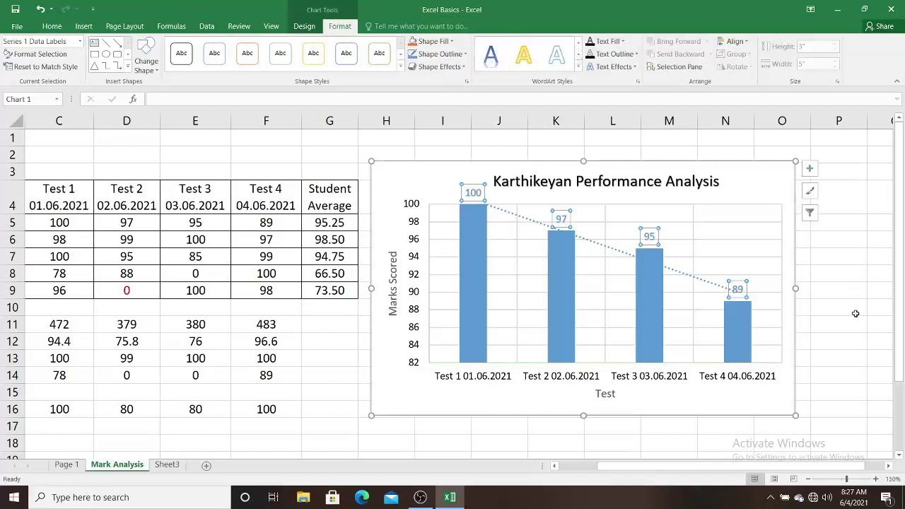
pyautogui.click(826, 253)
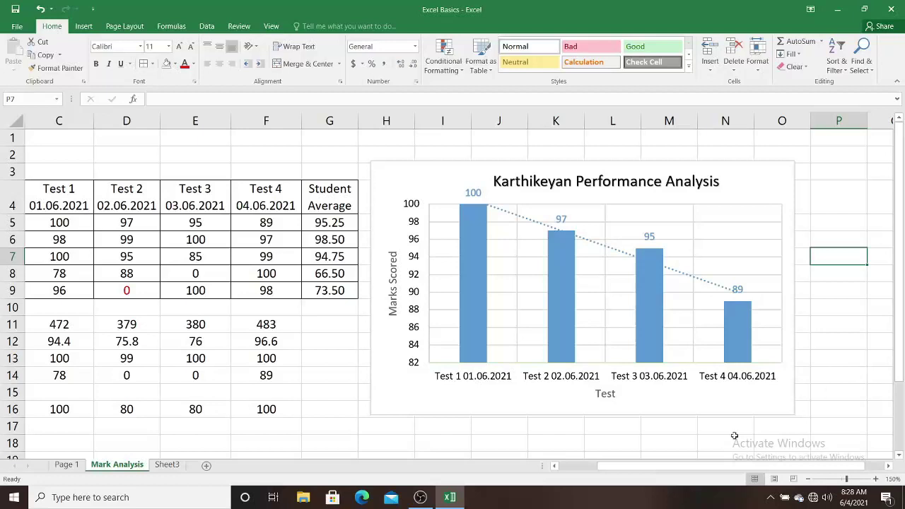
# Select the test averages C12:F12 and check the Karthikeyan chart's source range
pyautogui.moveTo(717, 466); pyautogui.dragTo(639, 478)
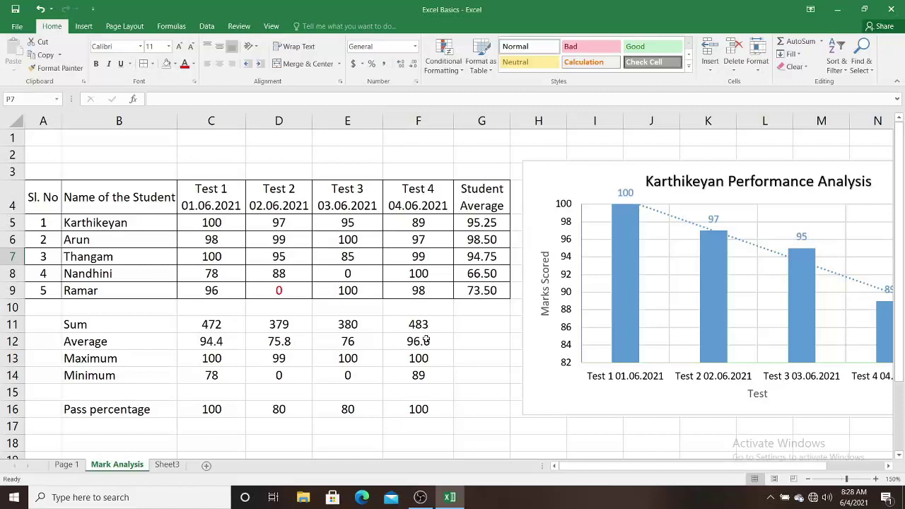
pyautogui.click(617, 165)
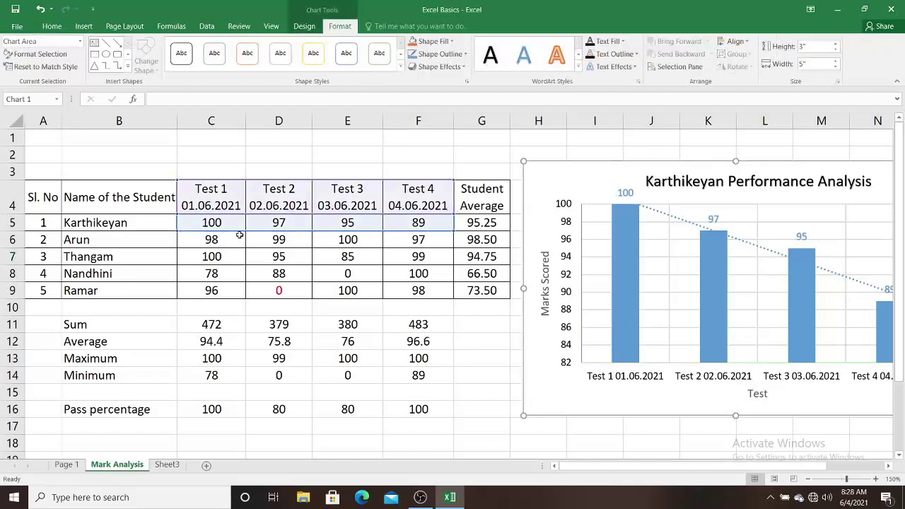
pyautogui.click(223, 341)
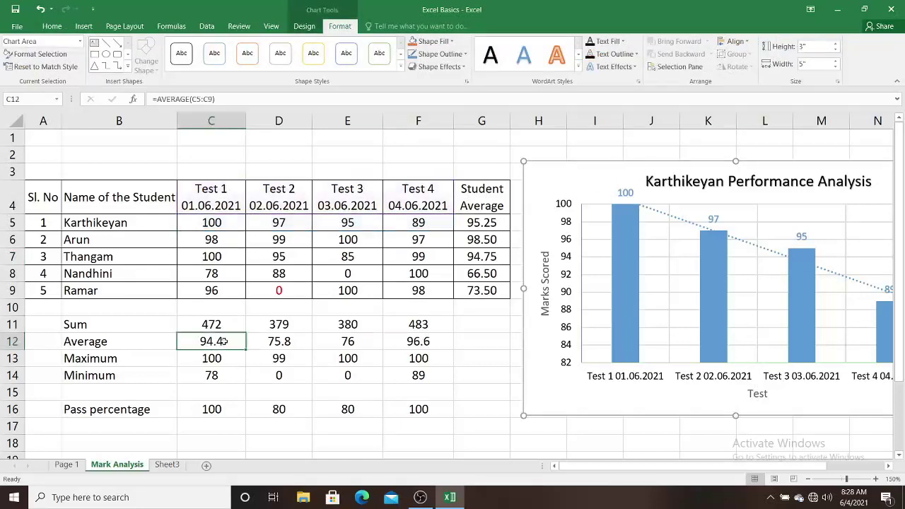
pyautogui.moveTo(223, 342); pyautogui.dragTo(425, 342)
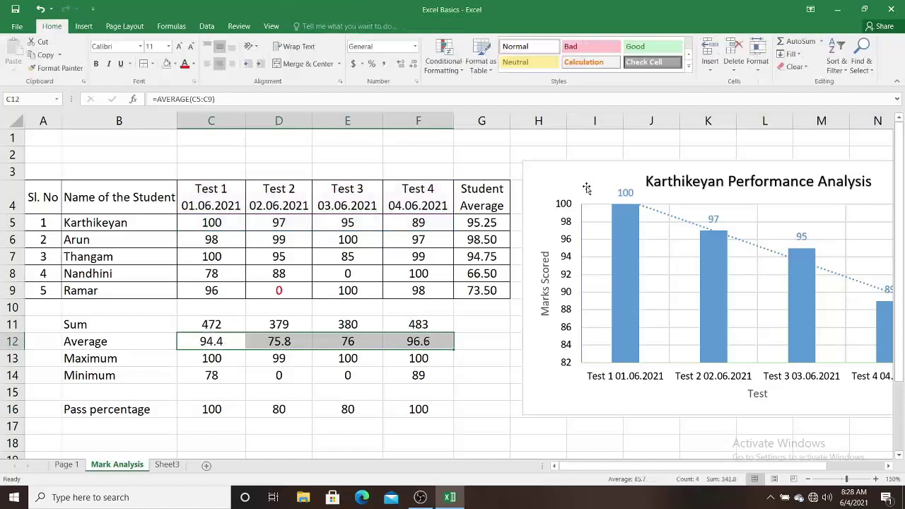
pyautogui.click(676, 168)
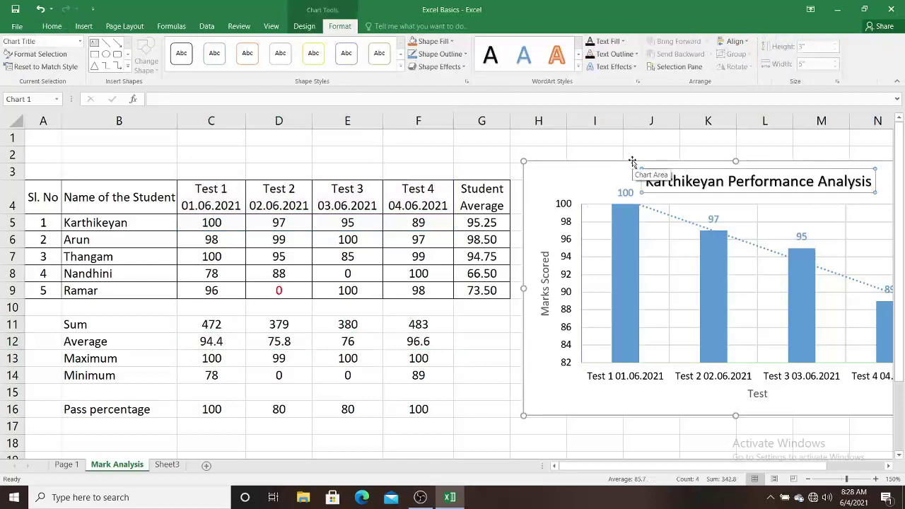
pyautogui.click(419, 440)
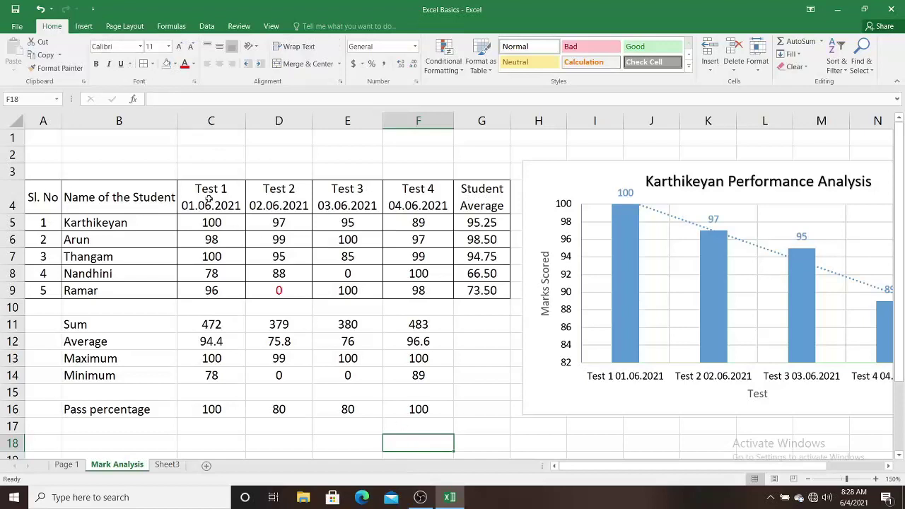
# Select headings C4:F4 together with averages C12:F12 and bring up chart insertion options
pyautogui.moveTo(206, 195); pyautogui.dragTo(446, 190)
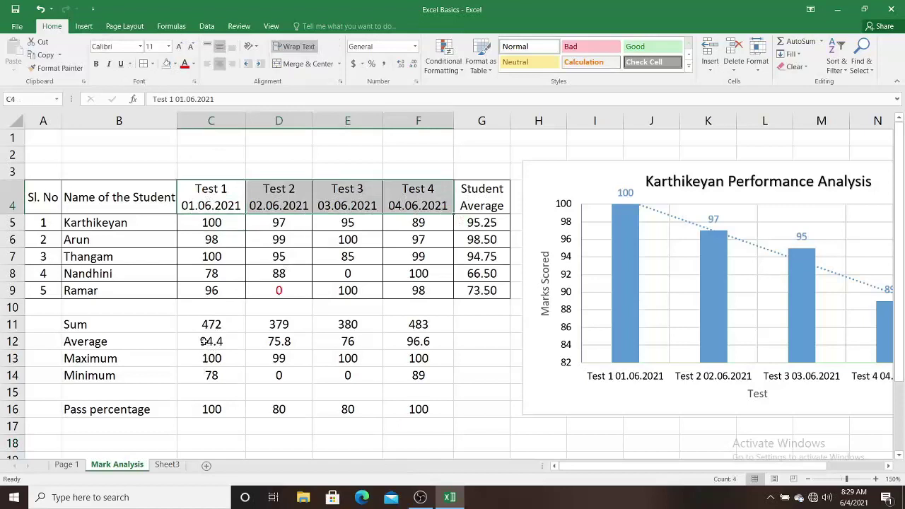
pyautogui.moveTo(203, 341); pyautogui.dragTo(410, 342)
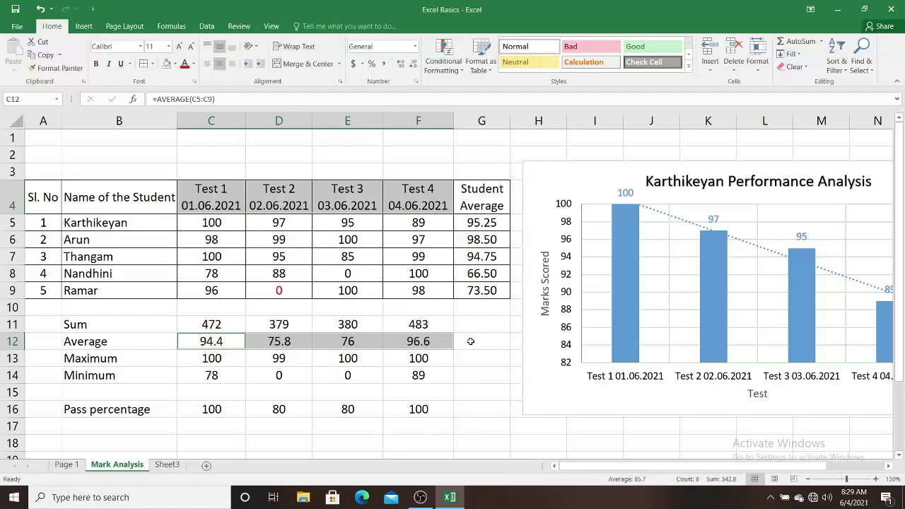
pyautogui.click(83, 26)
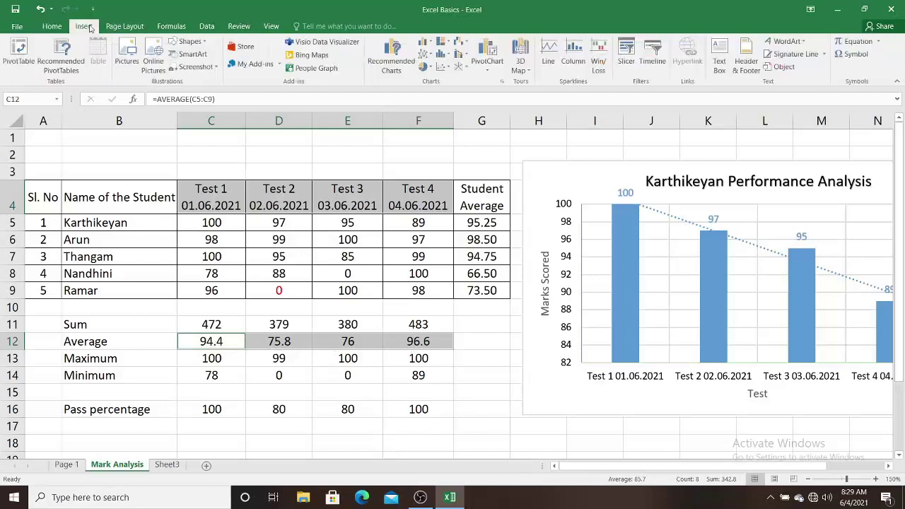
# Insert a line chart with markers of the test averages and nudge it down and right
pyautogui.click(428, 55)
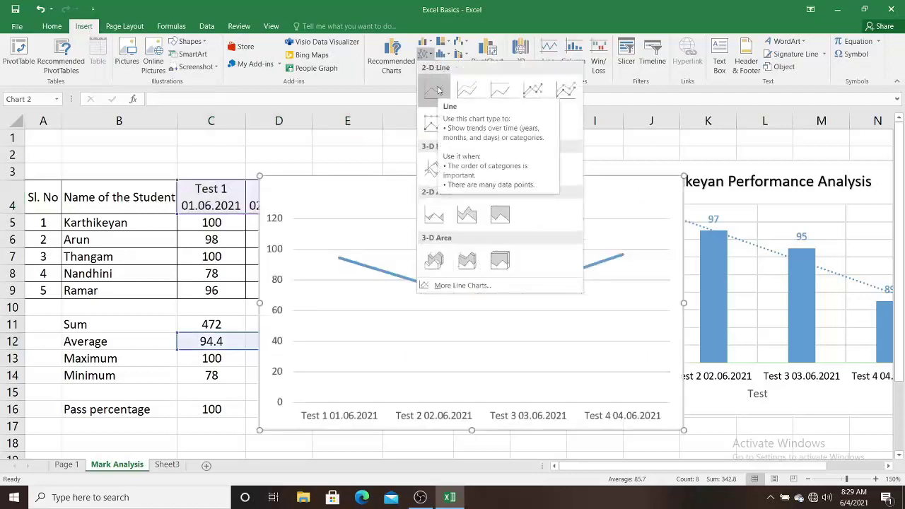
pyautogui.click(530, 95)
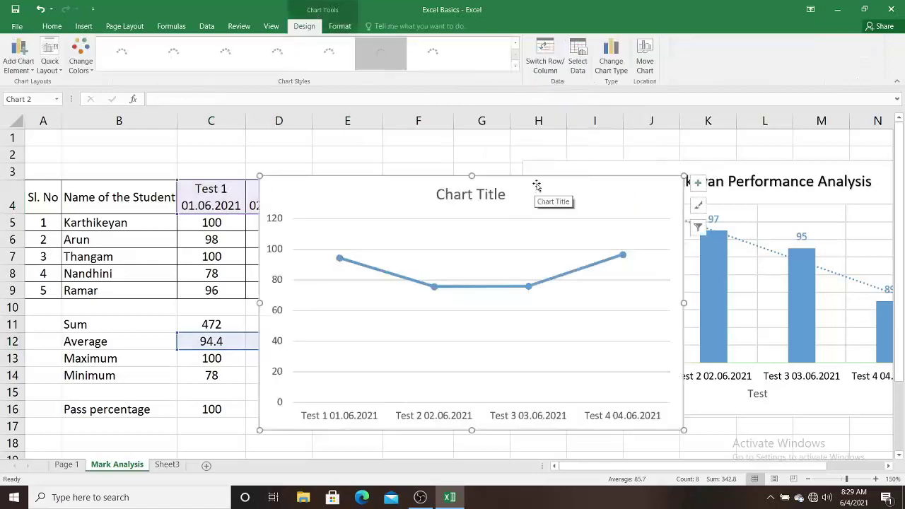
pyautogui.moveTo(529, 177); pyautogui.dragTo(485, 346)
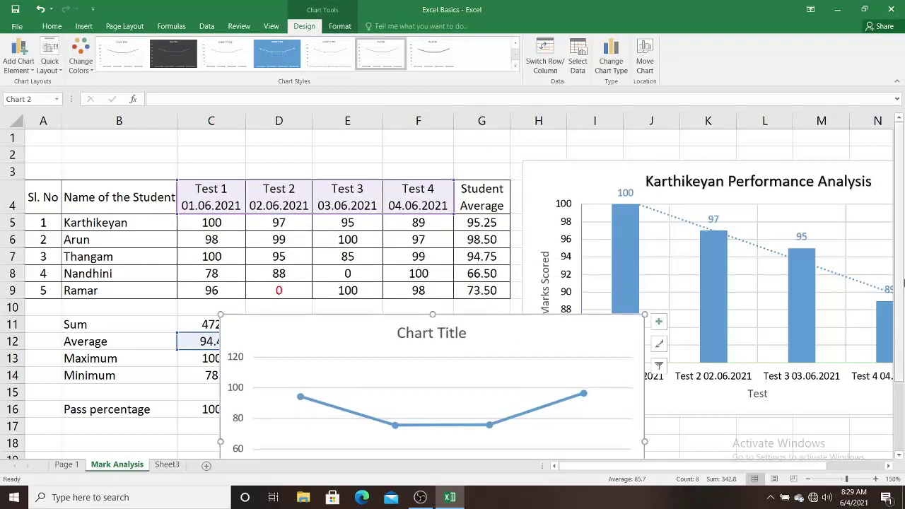
pyautogui.scroll(-2, 902, 257)
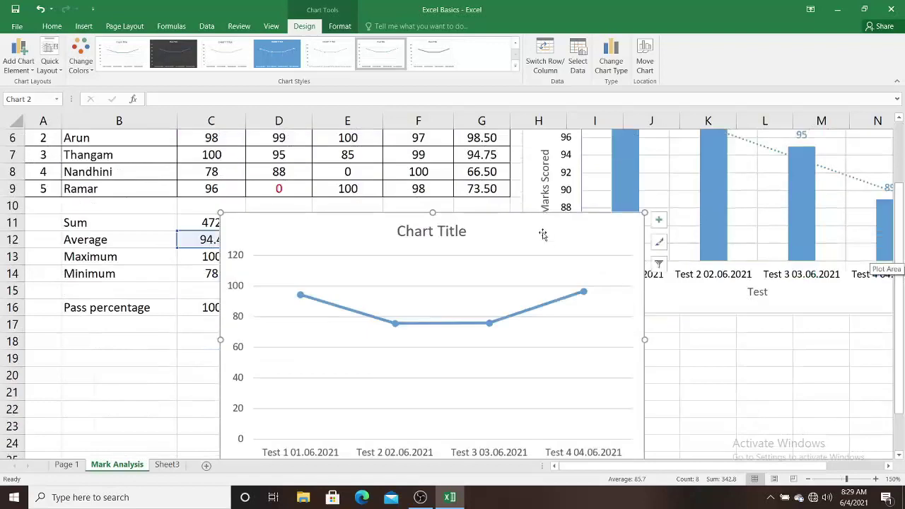
pyautogui.moveTo(541, 233)
pyautogui.mouseDown()
pyautogui.moveTo(582, 291)
pyautogui.moveTo(547, 267)
pyautogui.mouseUp()
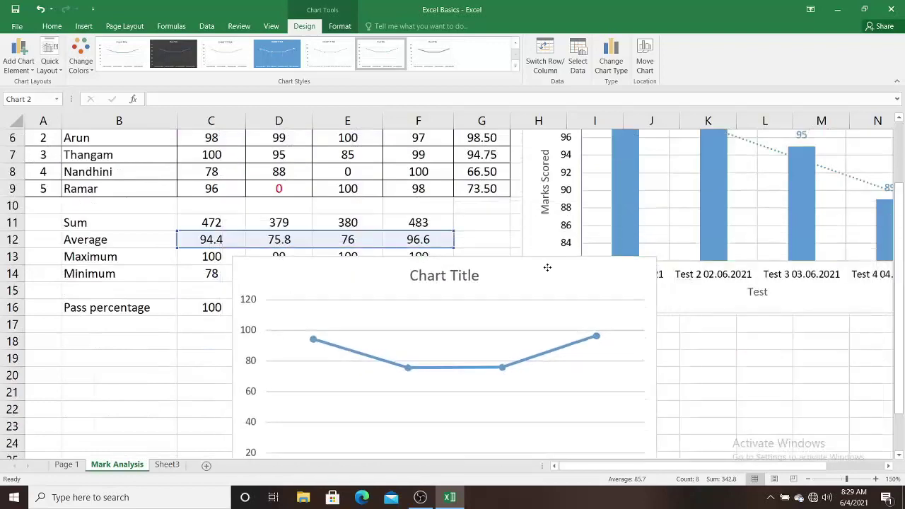
pyautogui.moveTo(902, 320); pyautogui.dragTo(903, 328)
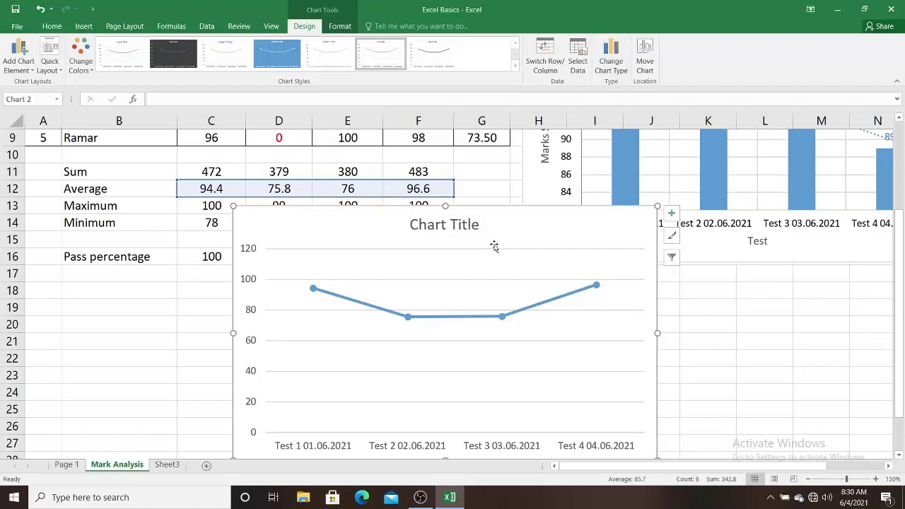
# Delete the Average line chart
pyautogui.press('Delete')
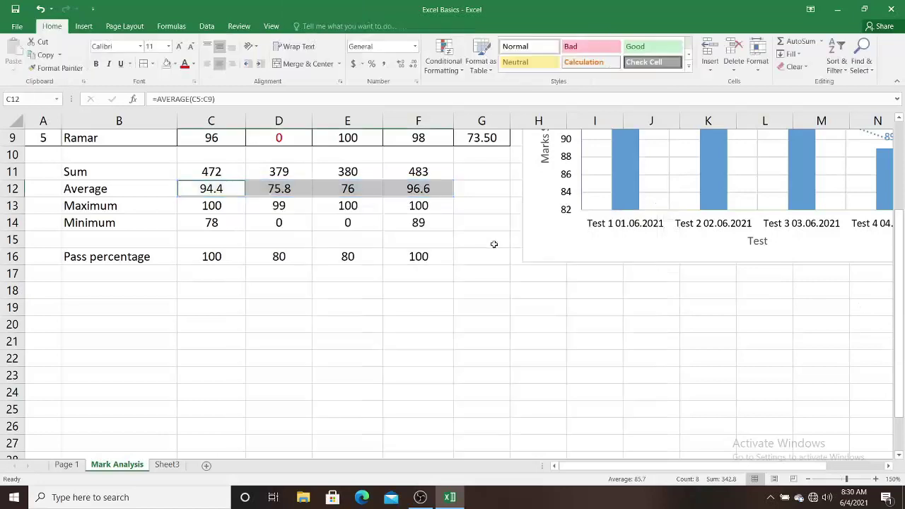
pyautogui.click(299, 305)
pyautogui.scroll(3, 352, 290)
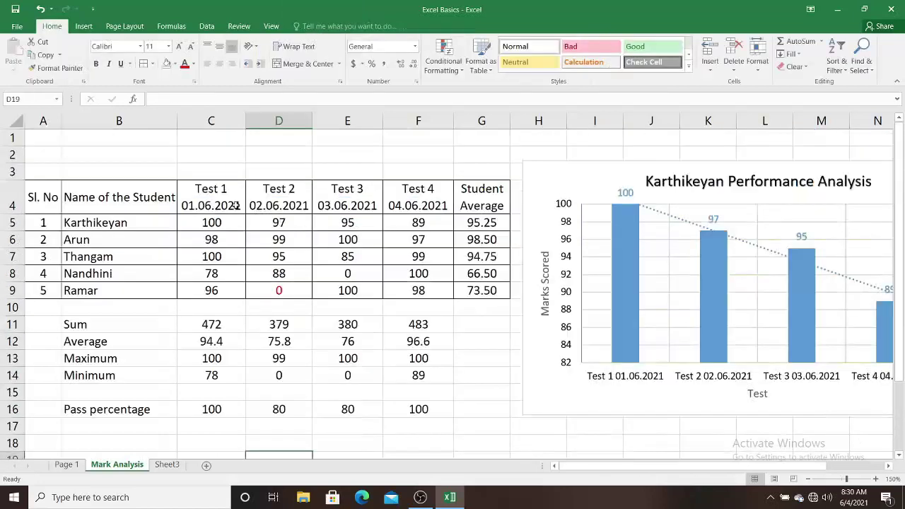
# Try a marked line chart of the pass percentages C16:F16, move it, then delete it
pyautogui.moveTo(236, 205); pyautogui.dragTo(428, 202)
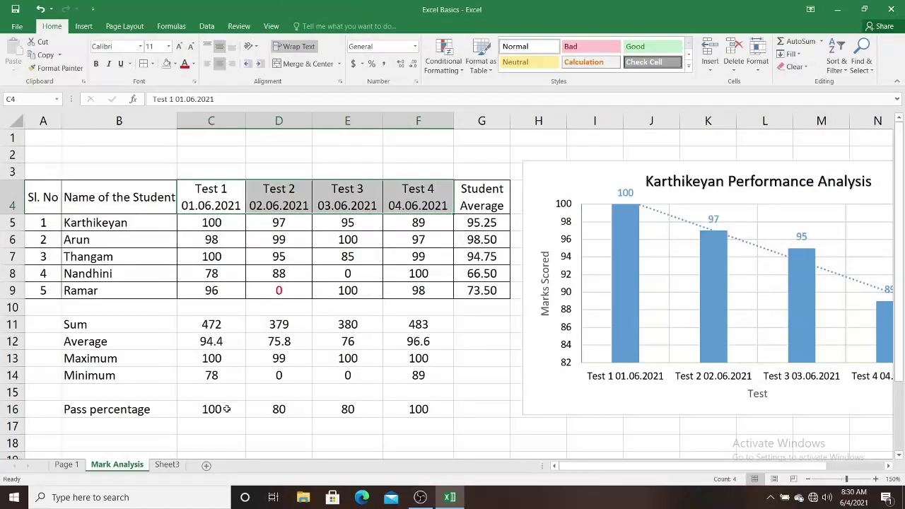
pyautogui.moveTo(227, 408); pyautogui.dragTo(410, 408)
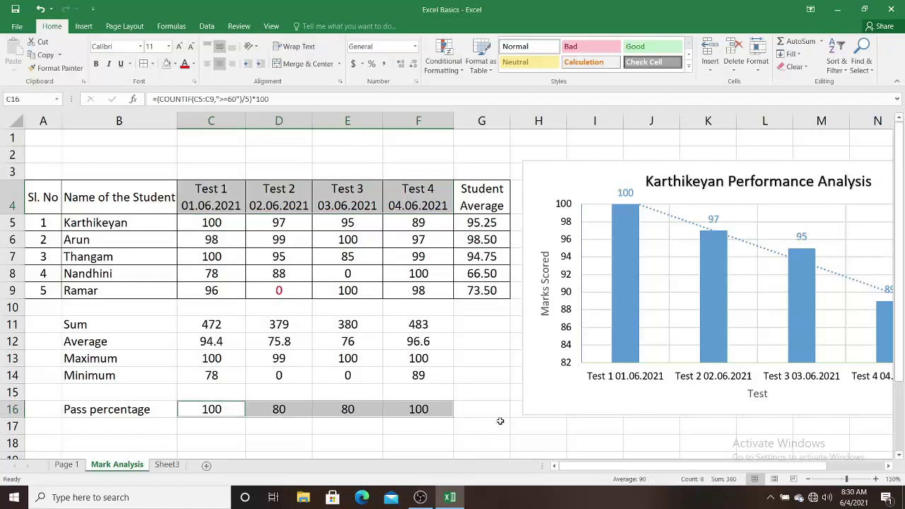
pyautogui.click(84, 26)
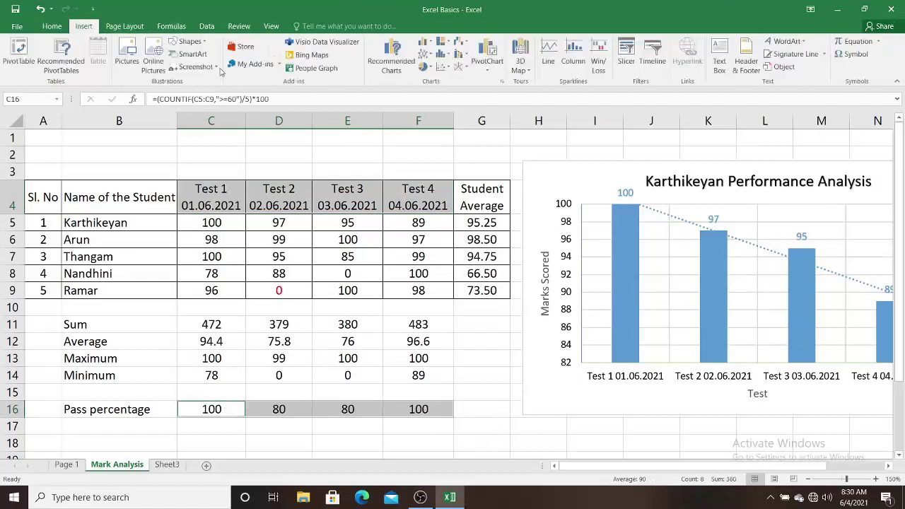
pyautogui.click(441, 54)
pyautogui.click(424, 54)
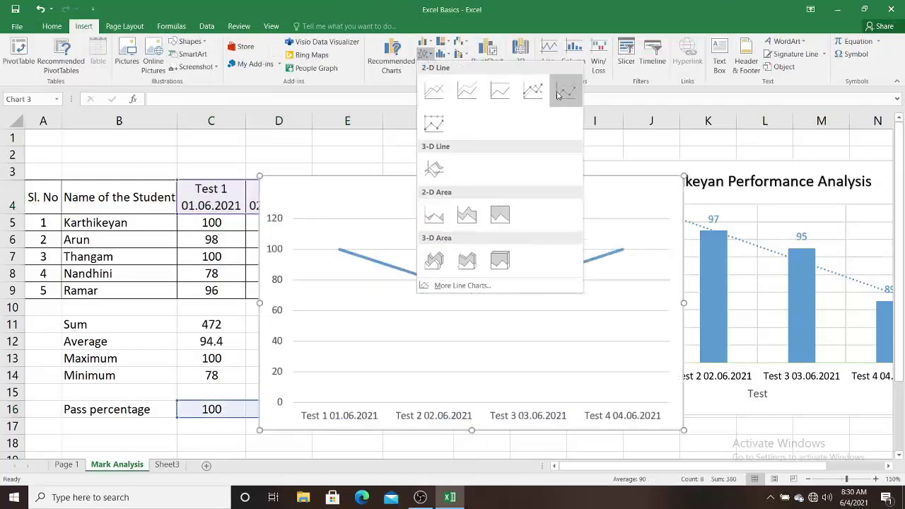
pyautogui.click(532, 90)
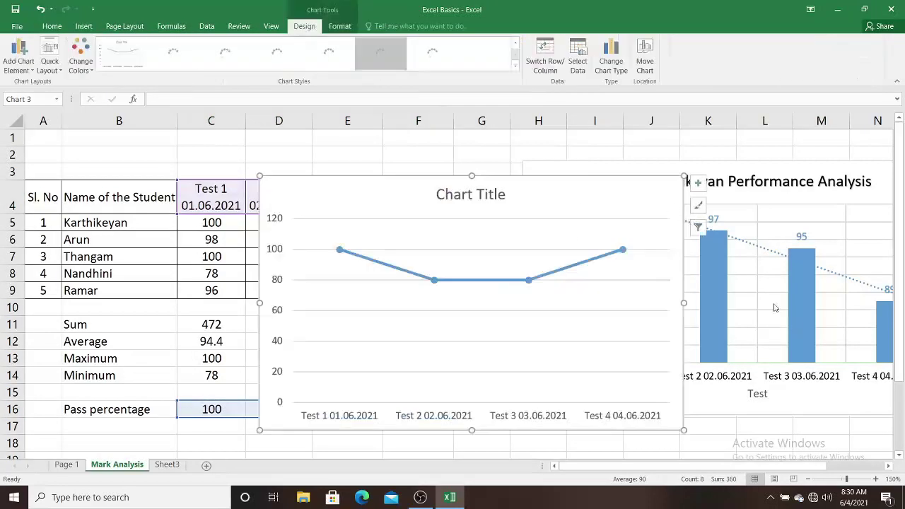
pyautogui.moveTo(529, 185)
pyautogui.mouseDown()
pyautogui.moveTo(606, 203)
pyautogui.moveTo(606, 176)
pyautogui.mouseUp()
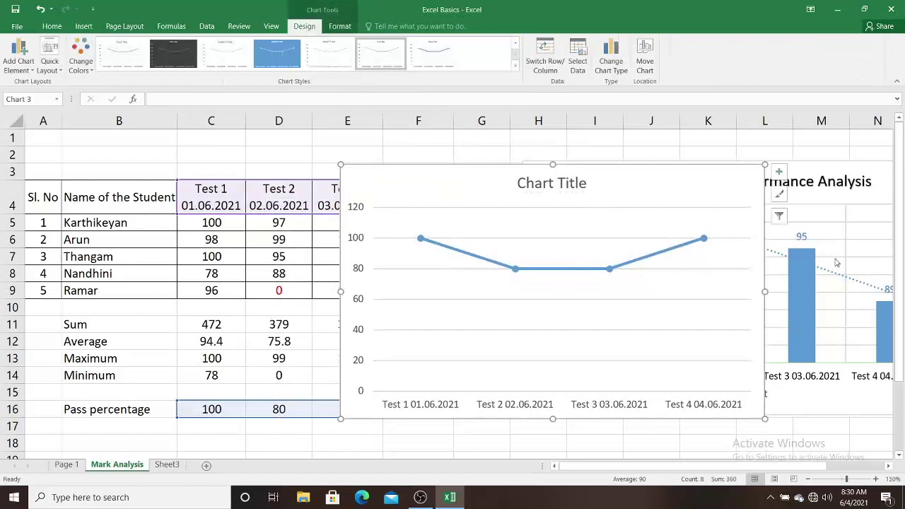
pyautogui.moveTo(707, 180)
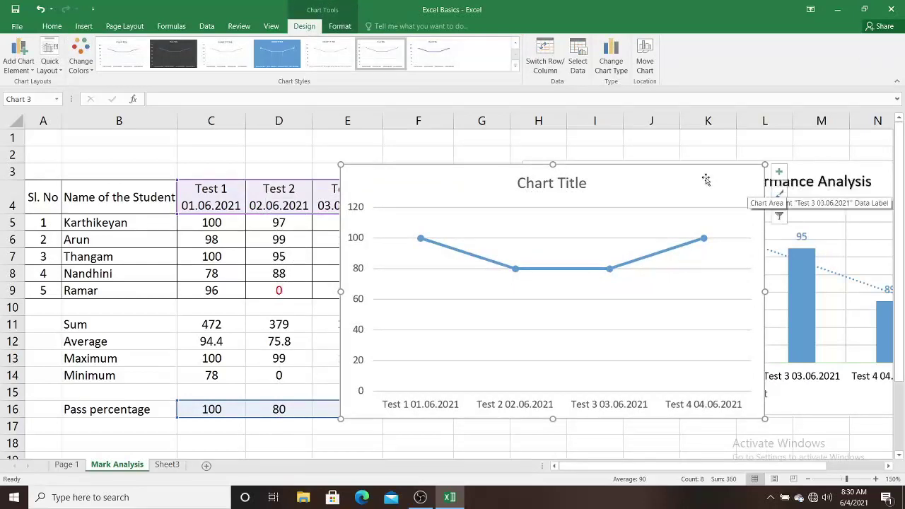
pyautogui.press('Delete')
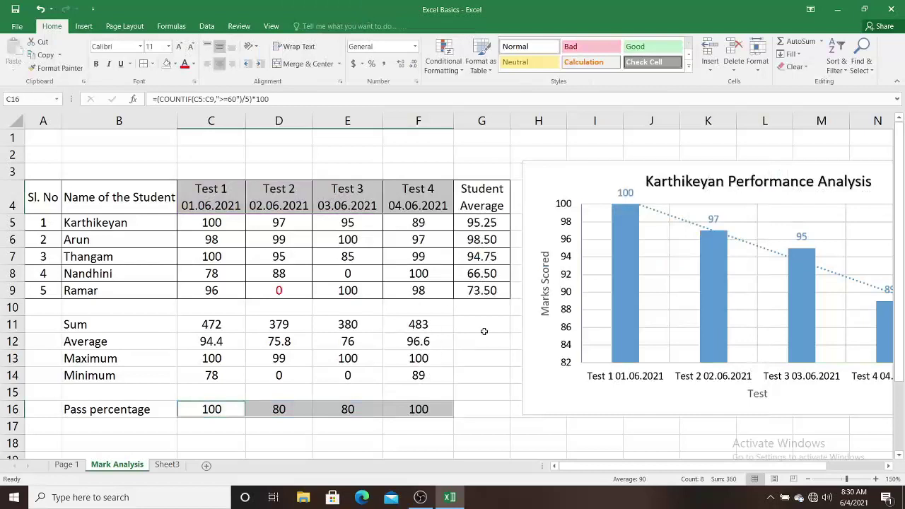
# Chart B4:F9 as a clustered column chart of all students' Test 1–4 marks, placed beside the table
pyautogui.click(486, 353)
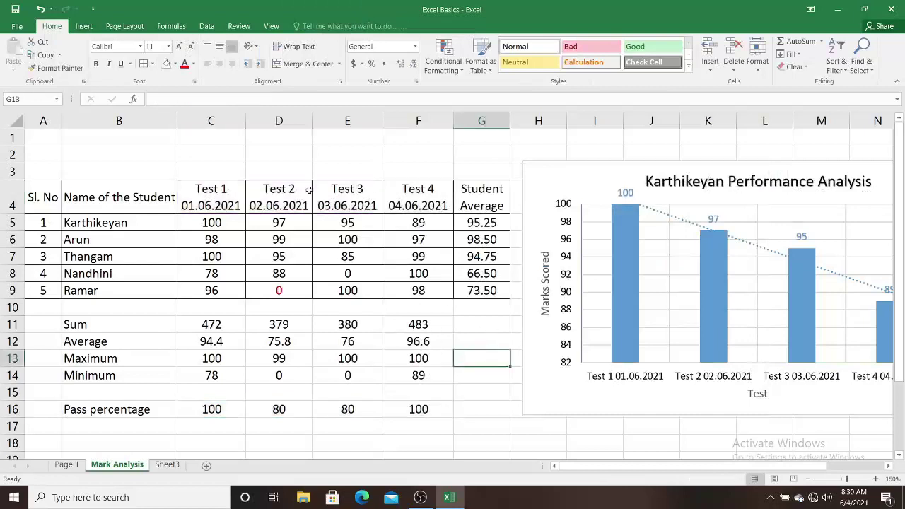
pyautogui.moveTo(223, 197)
pyautogui.mouseDown()
pyautogui.moveTo(373, 276)
pyautogui.moveTo(446, 290)
pyautogui.mouseUp()
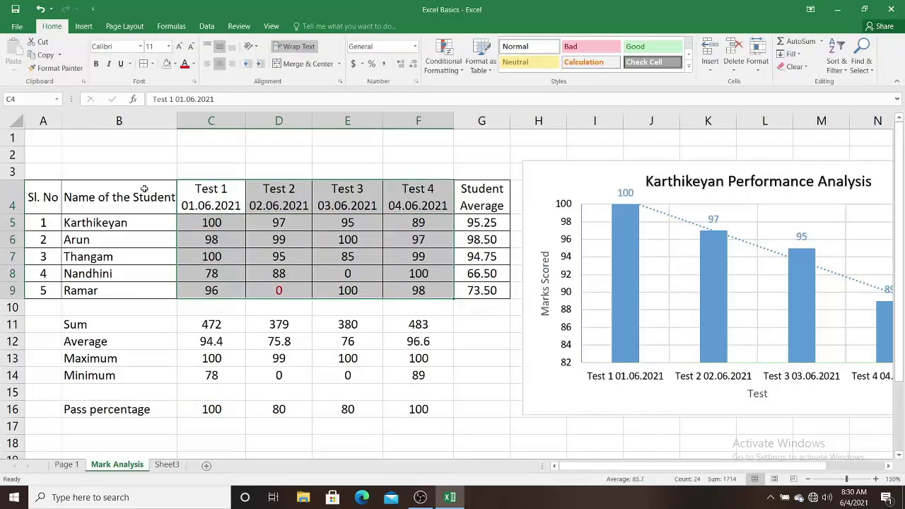
pyautogui.moveTo(145, 196)
pyautogui.mouseDown()
pyautogui.moveTo(406, 204)
pyautogui.moveTo(422, 297)
pyautogui.mouseUp()
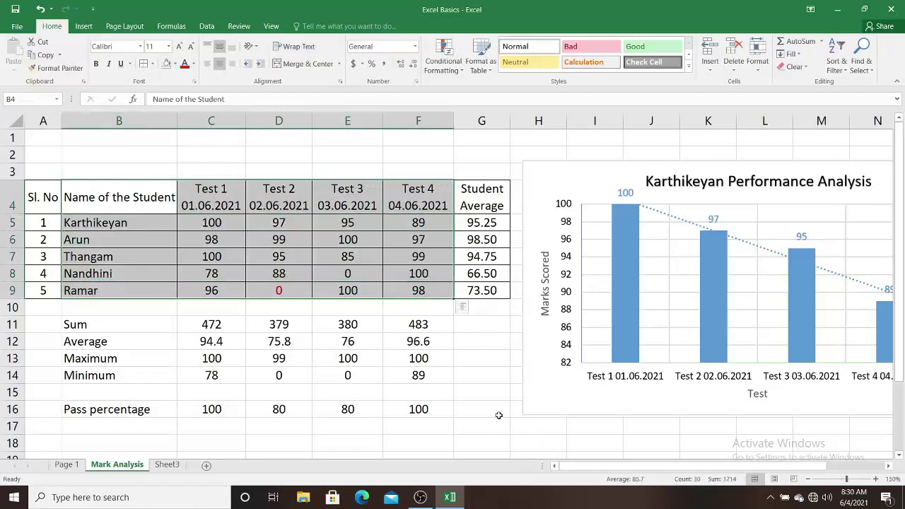
pyautogui.click(84, 29)
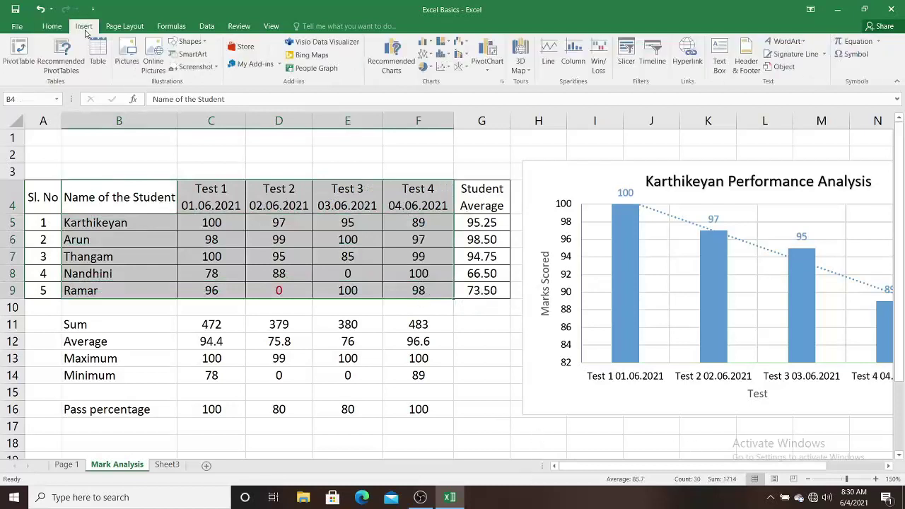
pyautogui.click(427, 42)
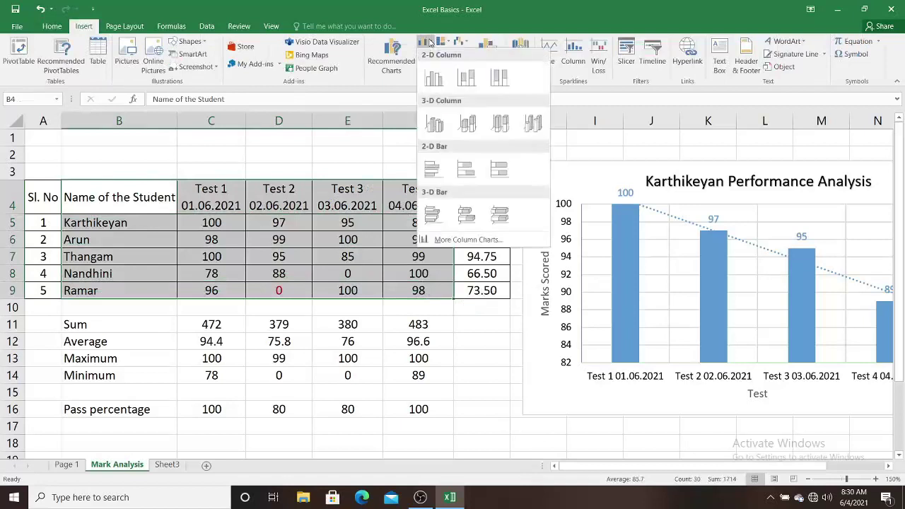
pyautogui.click(434, 78)
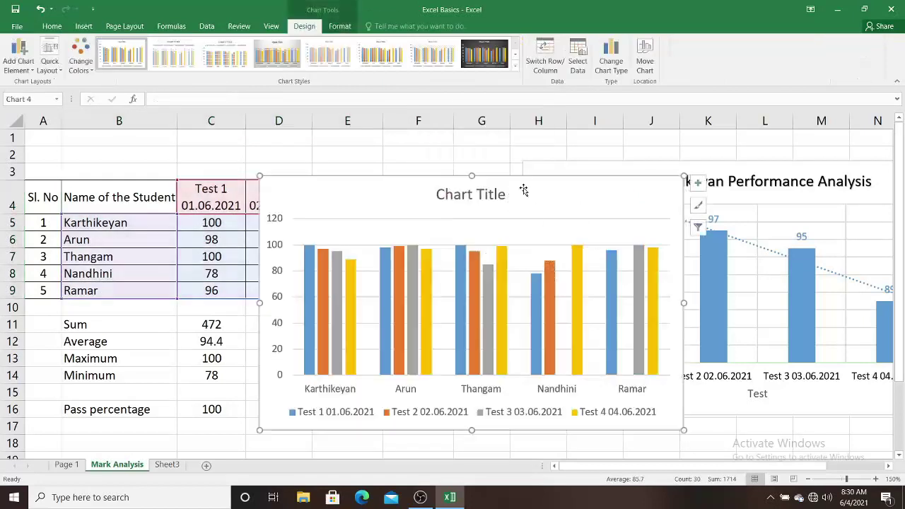
pyautogui.moveTo(524, 191); pyautogui.dragTo(601, 157)
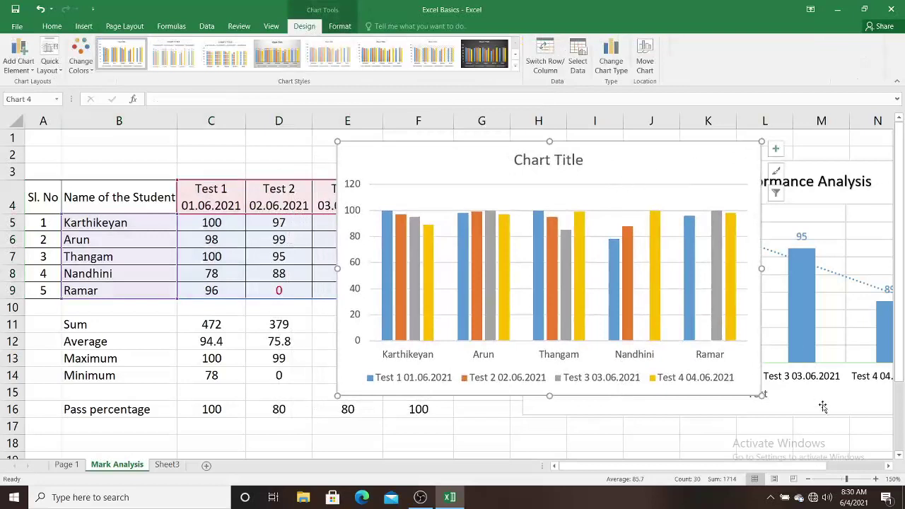
# Zoom the sheet in from 150% to 160%
pyautogui.click(875, 479)
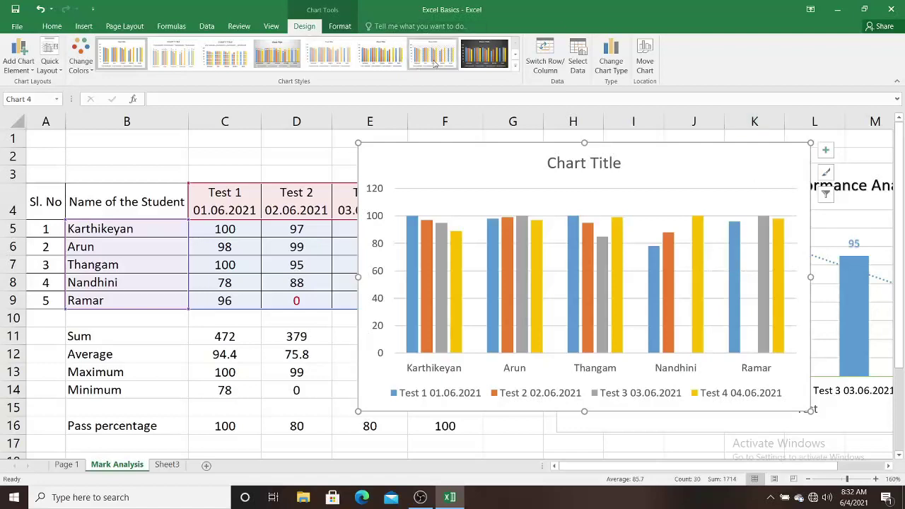
# Switch rows and columns so each Test 1–4 date holds five student bars, students in the legend
pyautogui.click(545, 57)
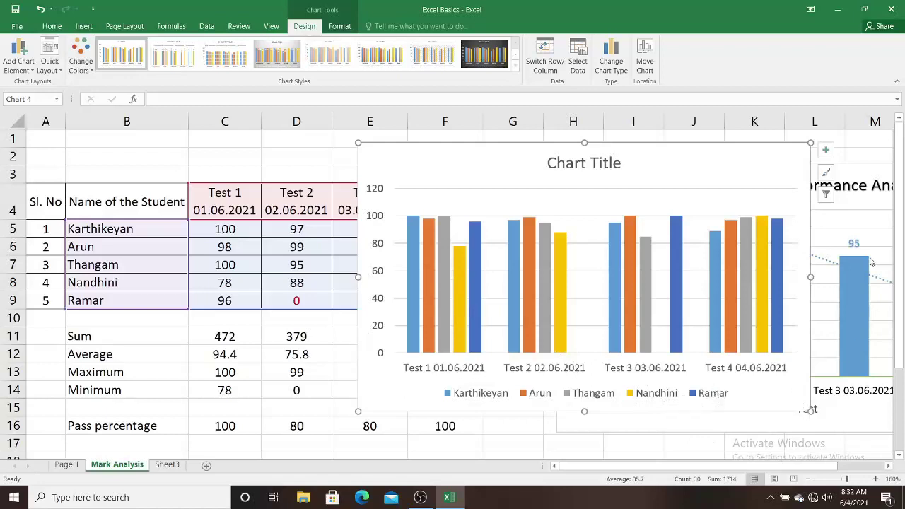
pyautogui.click(544, 62)
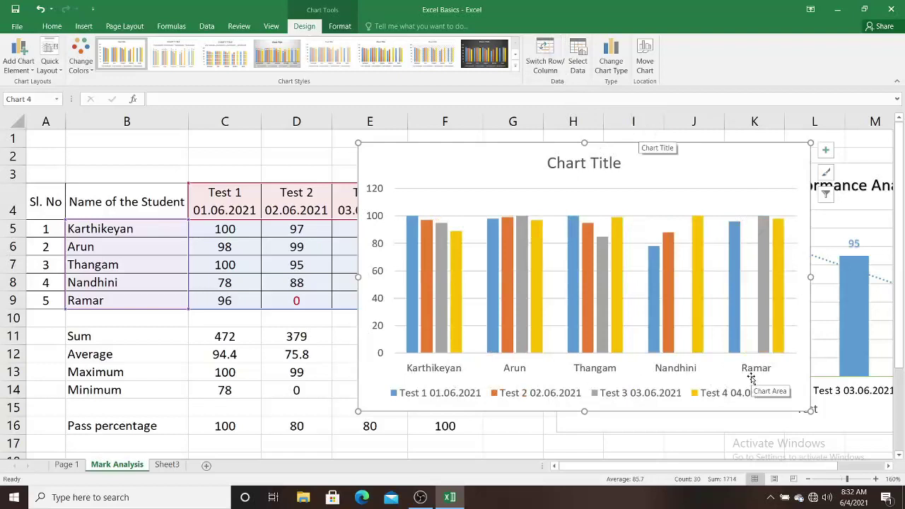
pyautogui.click(544, 64)
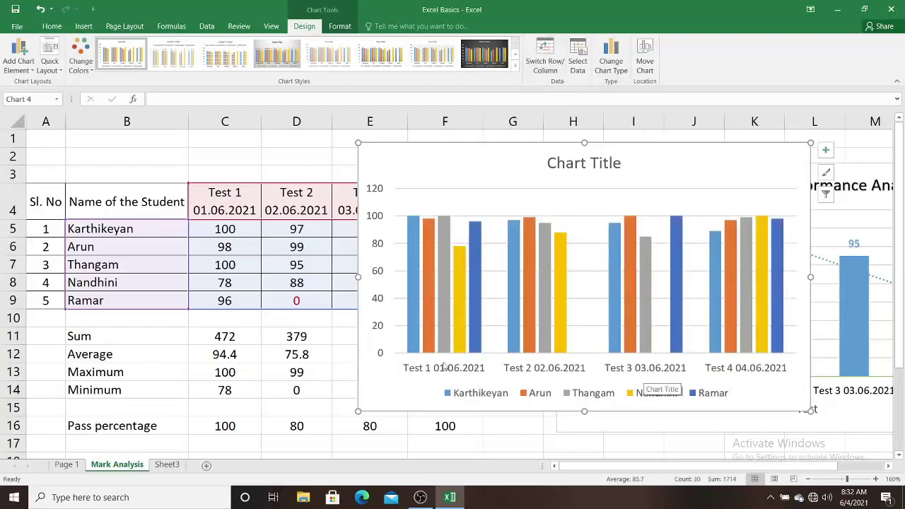